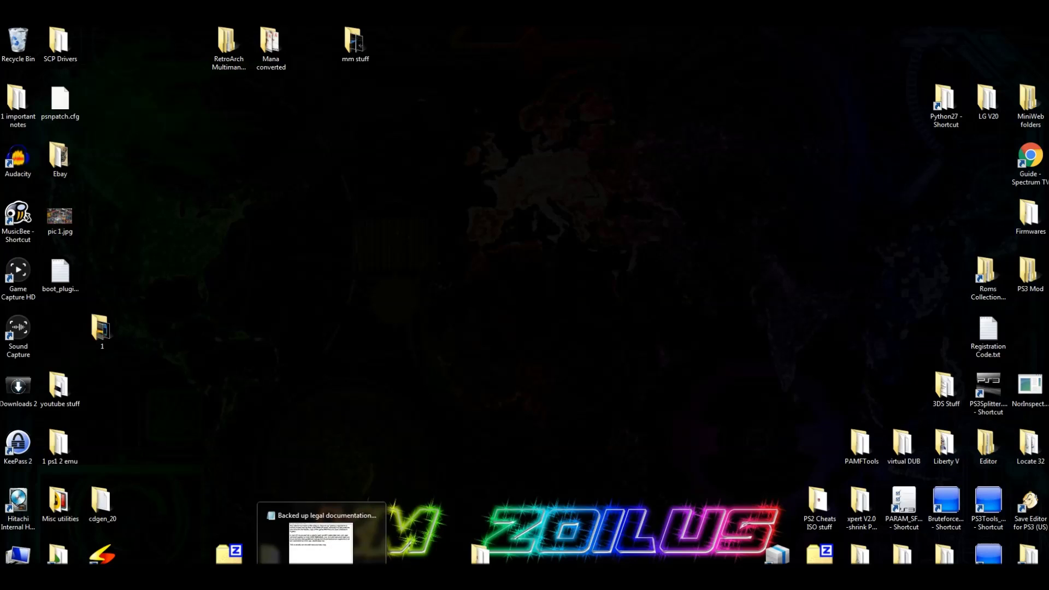
# - Review and dismiss the legal disclaimer notes, then open the PS2 Trimming and ISO tools archive
pyautogui.click(269, 554)
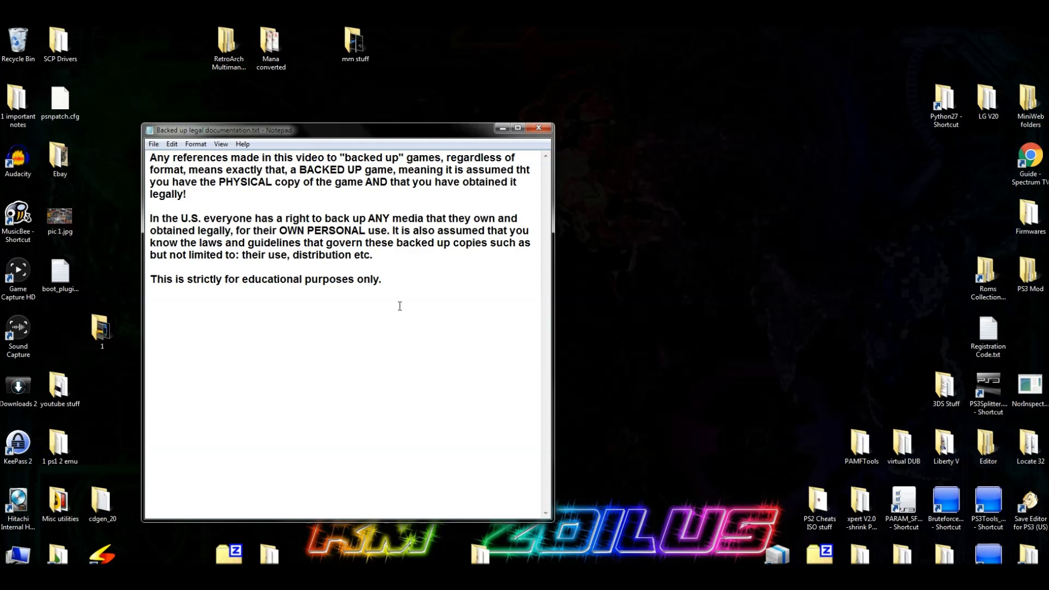
pyautogui.click(502, 128)
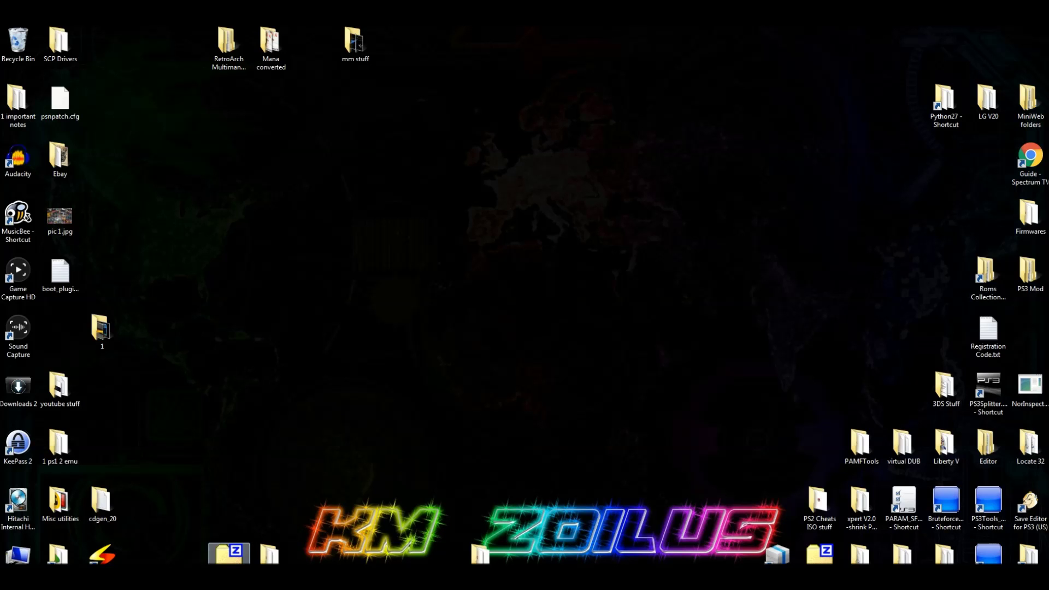
pyautogui.click(229, 554)
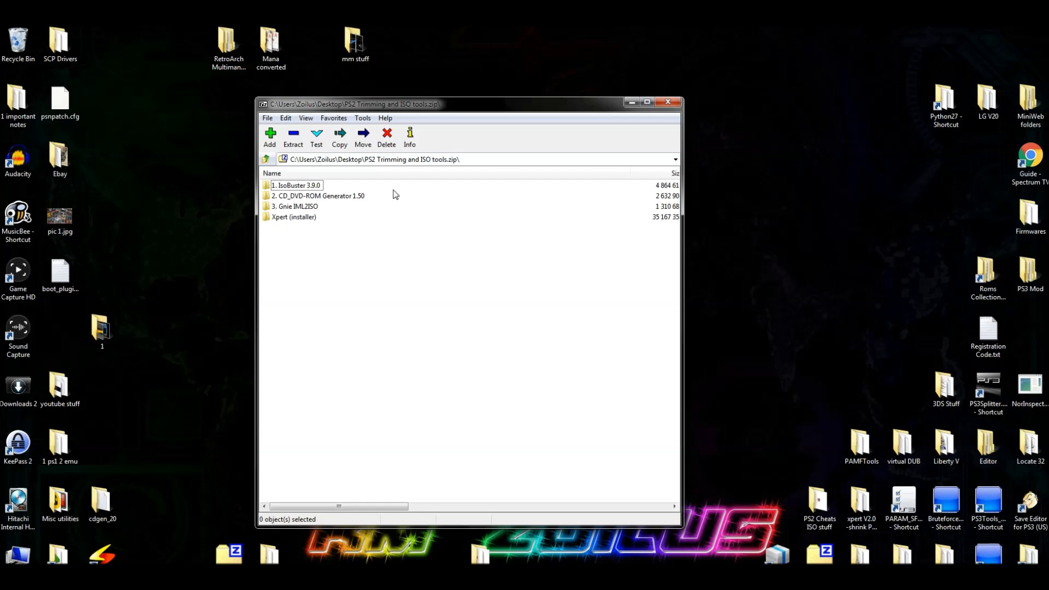
# - Go through the Xpert, IsoBuster 3.9.0, CD_DVD-ROM Generator 1.50 and Gnie IML2ISO entries, then close the archive
pyautogui.click(309, 218)
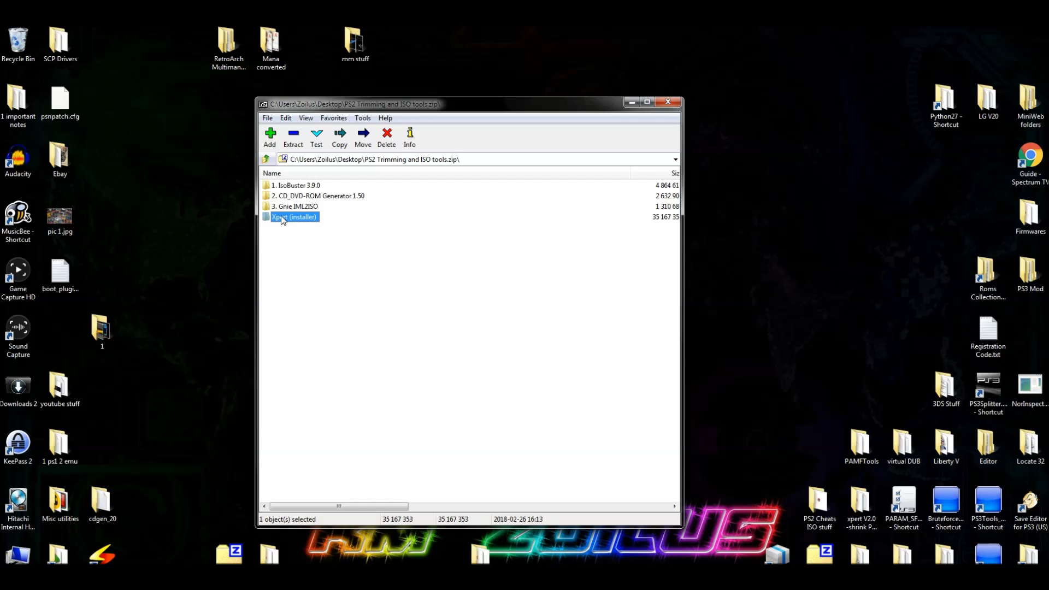
pyautogui.click(300, 188)
pyautogui.click(302, 197)
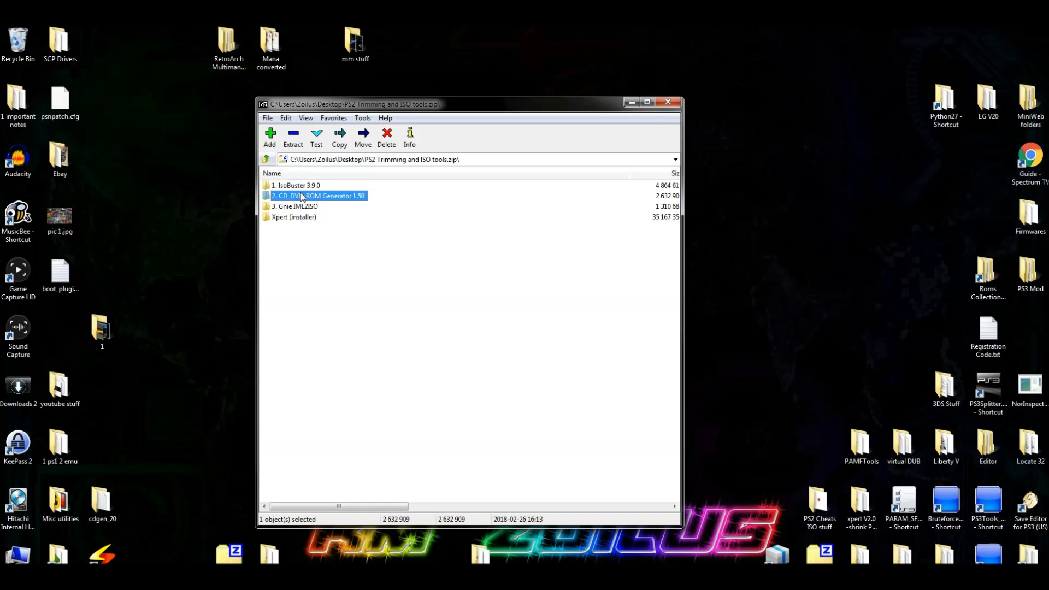
pyautogui.click(303, 207)
pyautogui.click(301, 188)
pyautogui.click(302, 197)
pyautogui.click(303, 206)
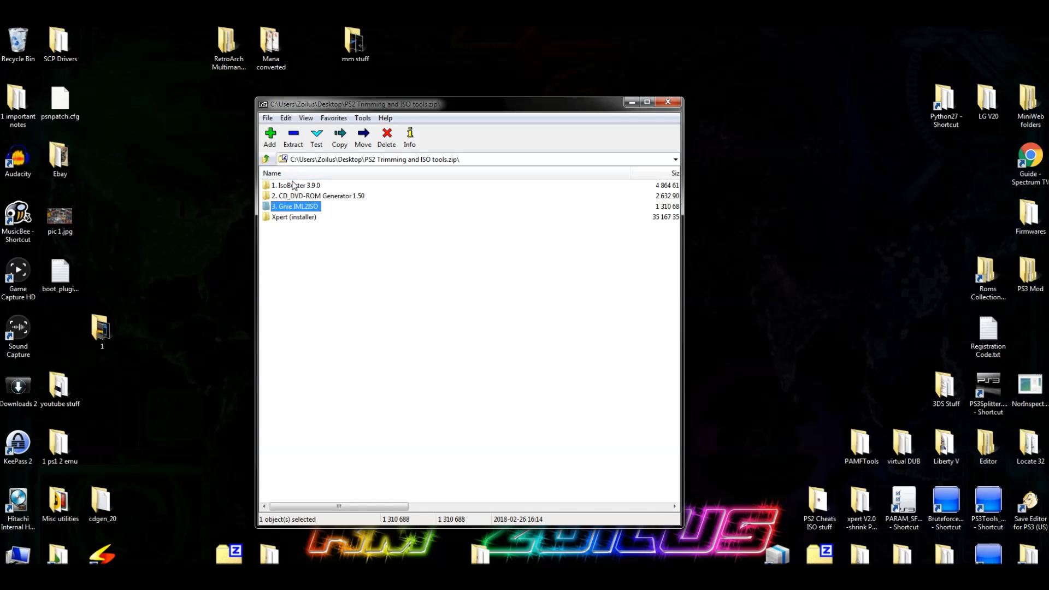
pyautogui.click(299, 186)
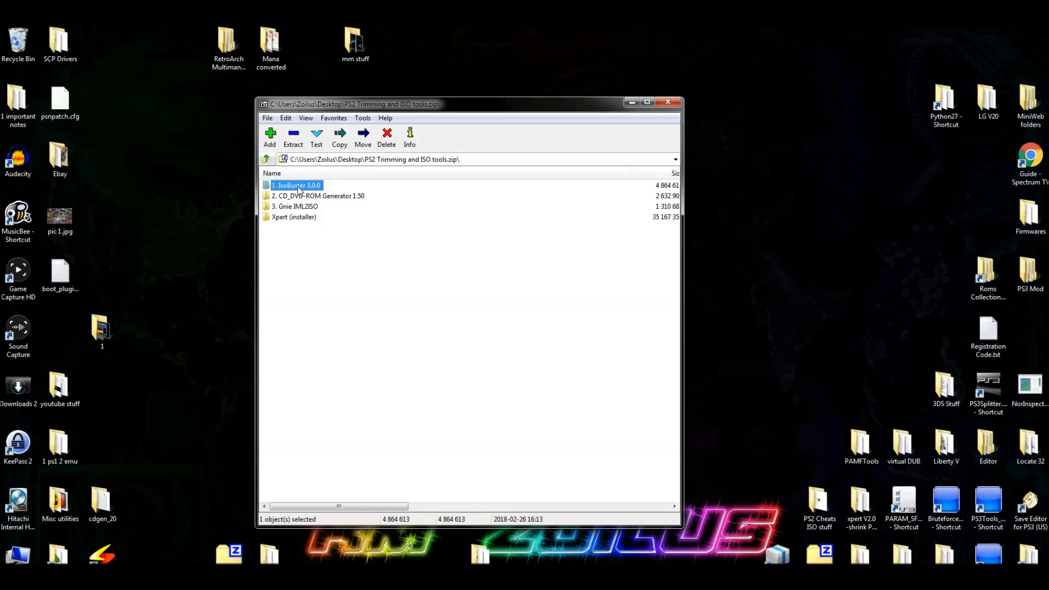
pyautogui.click(304, 197)
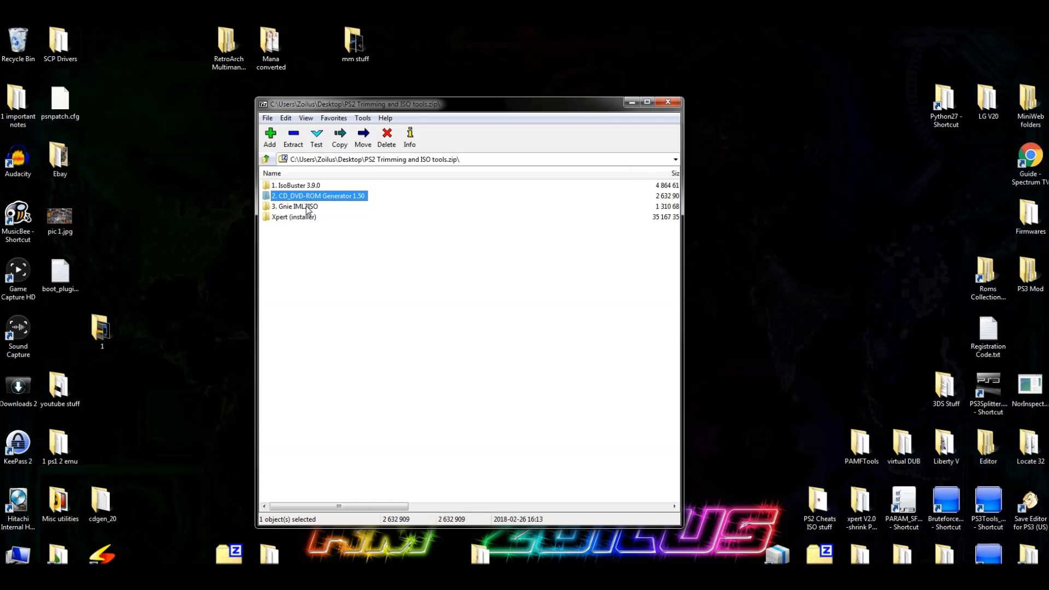
pyautogui.click(307, 208)
pyautogui.click(302, 197)
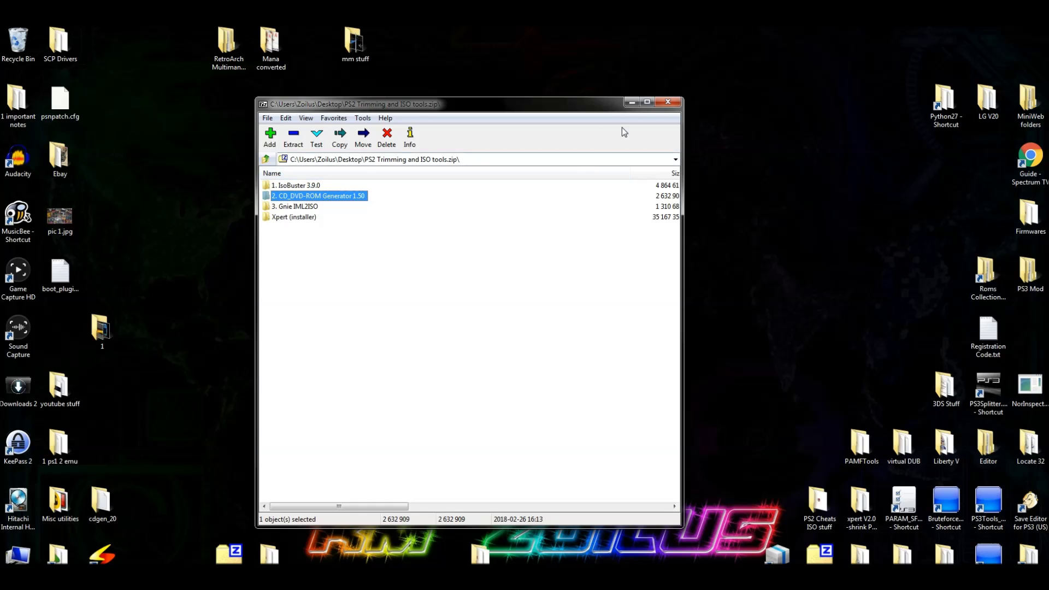
pyautogui.click(674, 106)
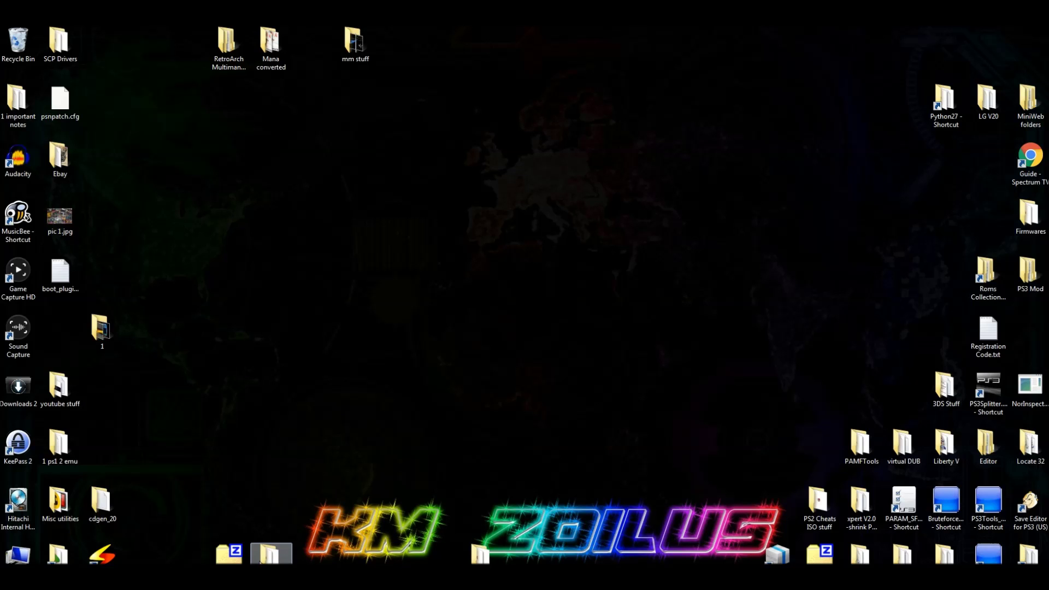
# - Check BOOT.ELF, CODEBREAKER.ELF and SYSTEM.CNF in the CodeBreaker v10 Files folder, then close it
pyautogui.doubleClick(271, 554)
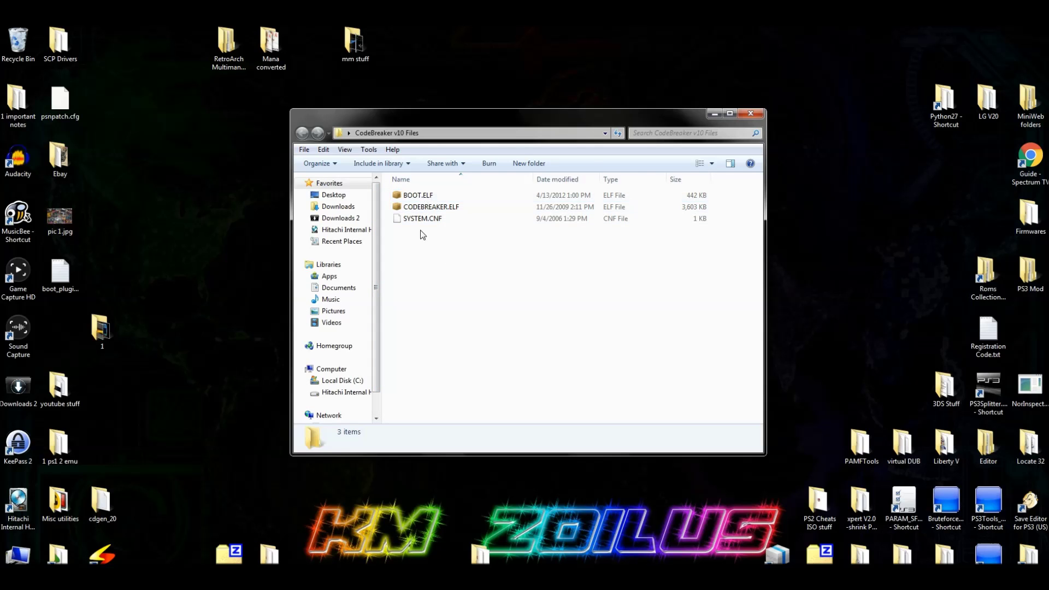
pyautogui.click(751, 114)
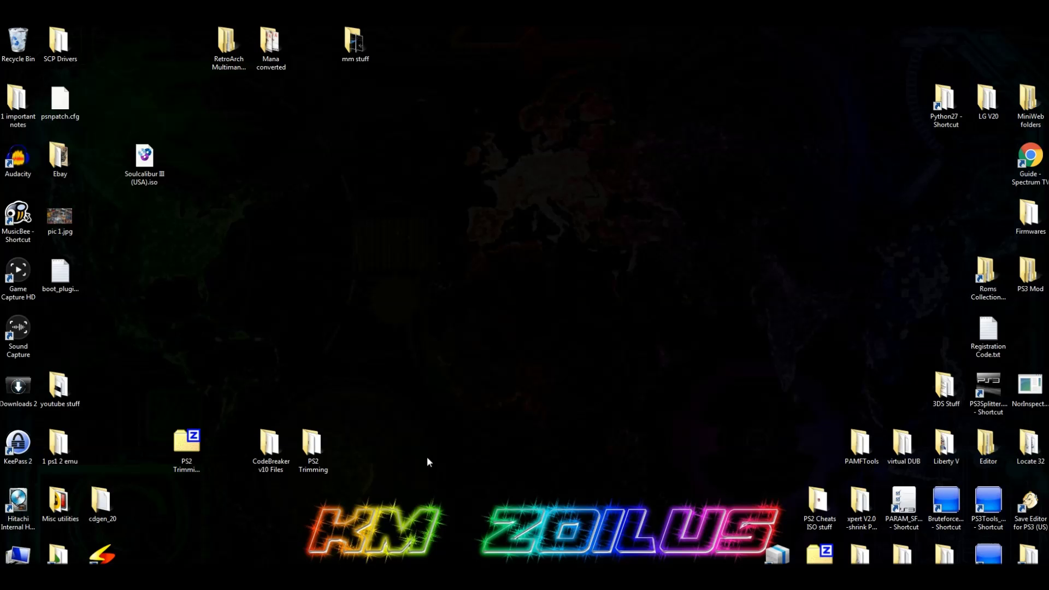
# - Launch IsoBuster from PS2 Trimming and load Soulcalibur III (USA).iso, listing its 10 track files
pyautogui.doubleClick(314, 446)
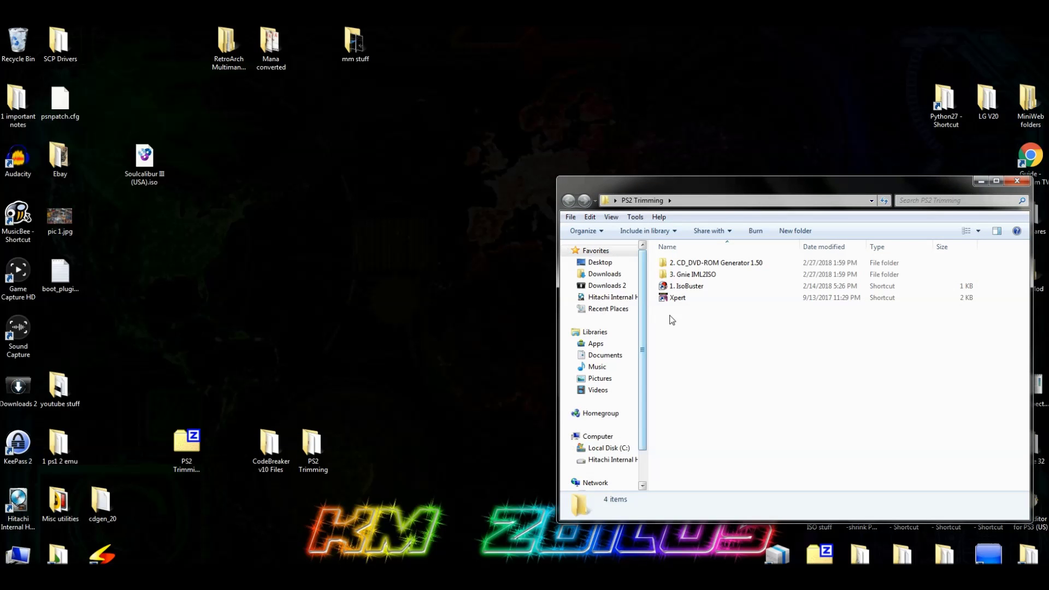
pyautogui.doubleClick(699, 290)
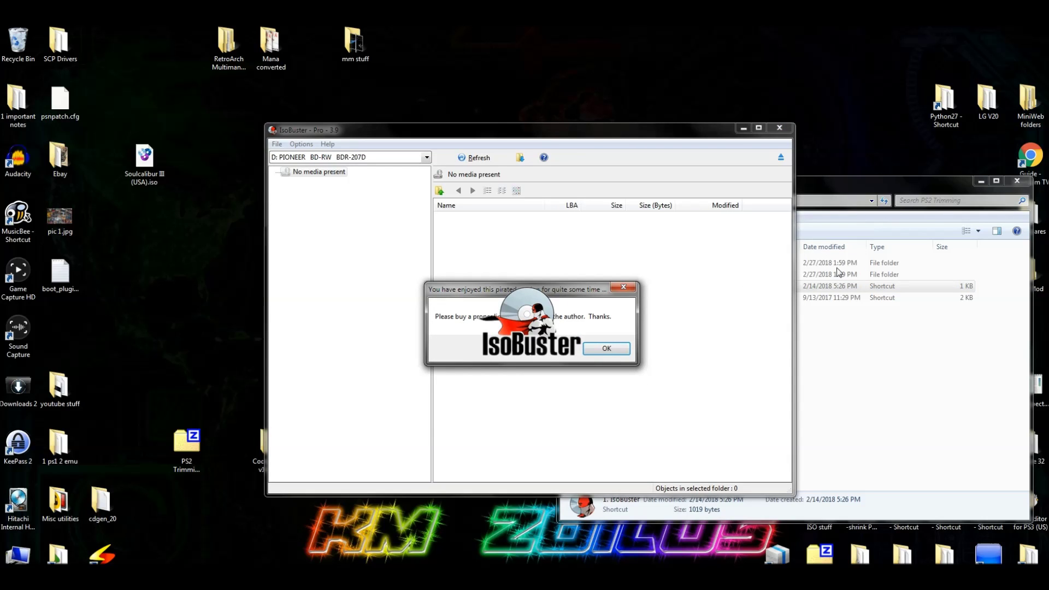
pyautogui.click(606, 351)
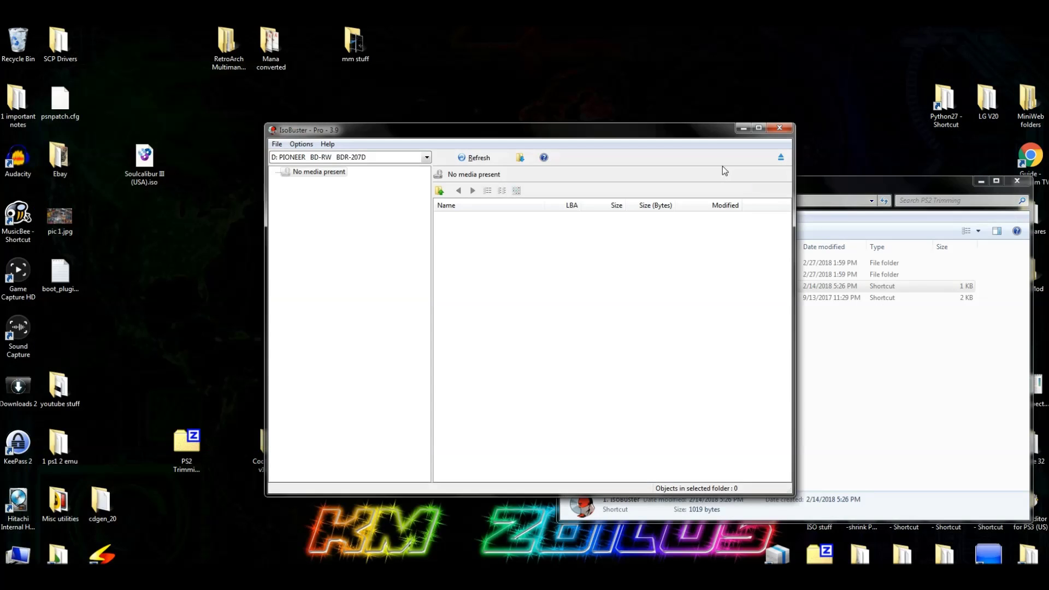
pyautogui.moveTo(705, 133); pyautogui.dragTo(911, 87)
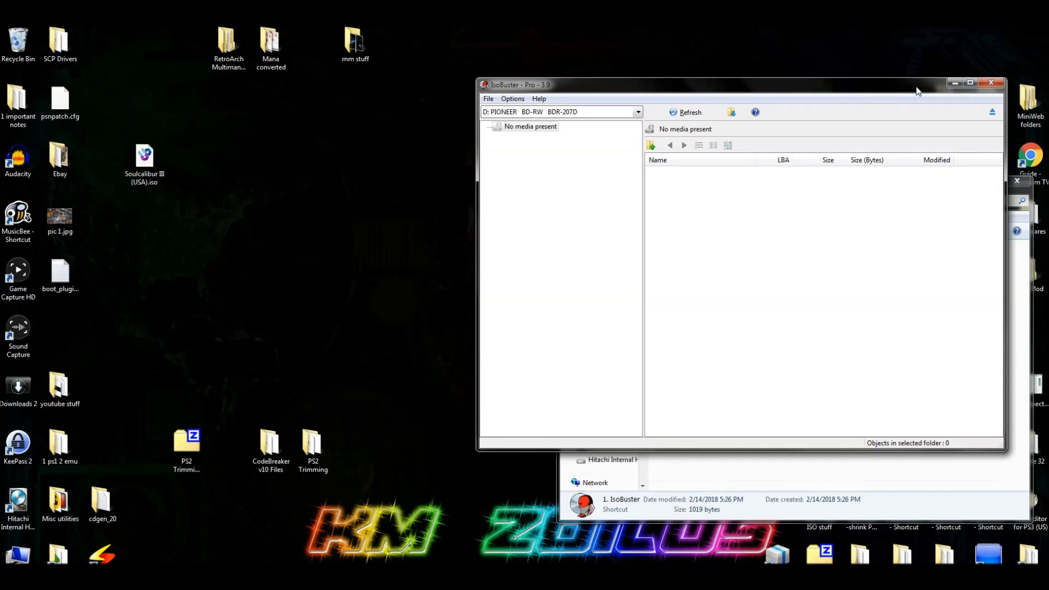
pyautogui.click(154, 171)
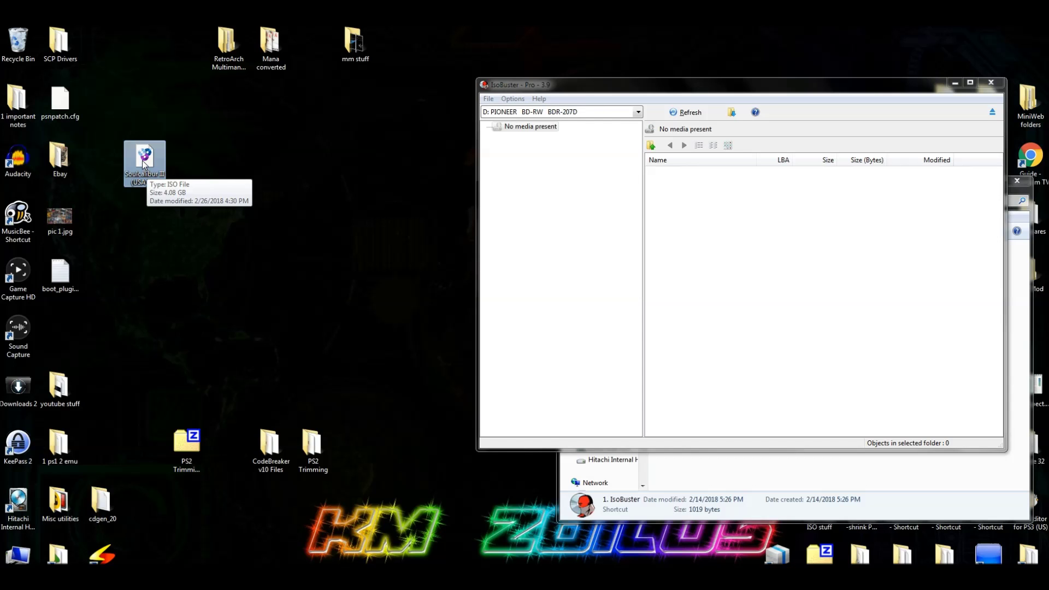
pyautogui.moveTo(145, 164); pyautogui.dragTo(553, 186)
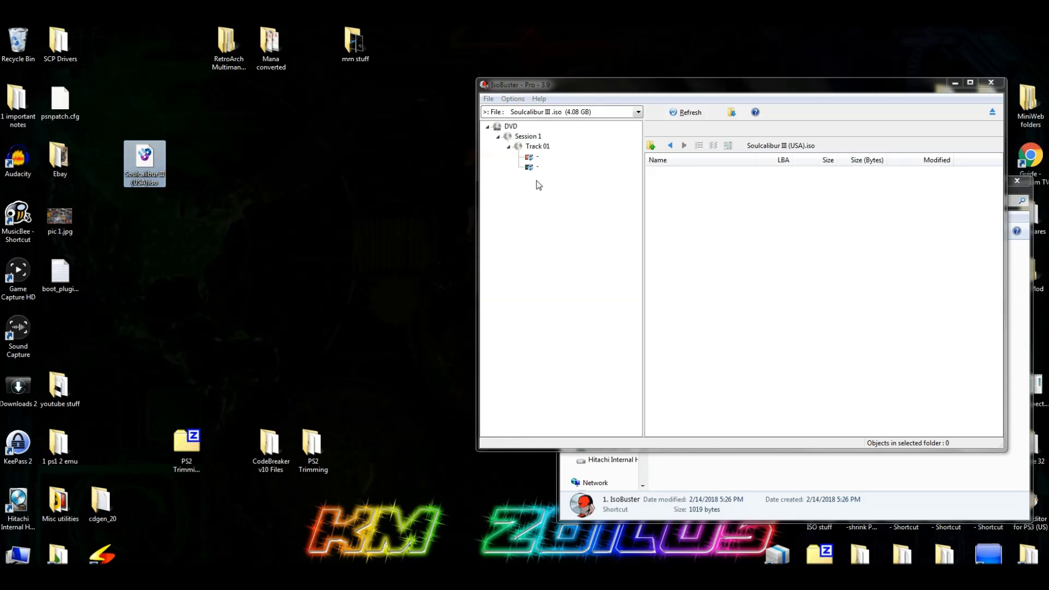
pyautogui.click(531, 158)
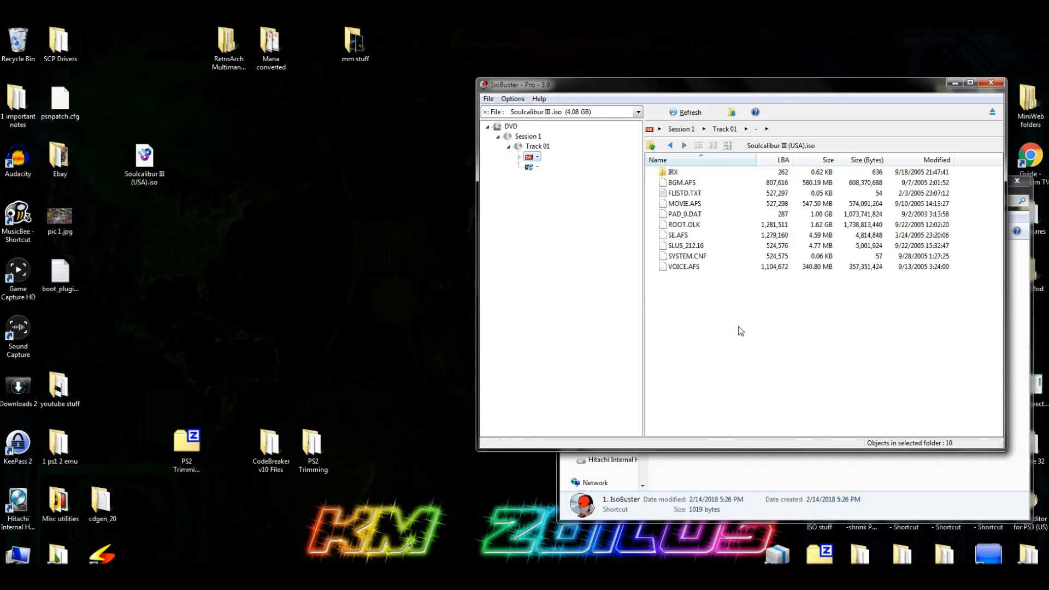
# - Add a new folder on the desktop and name it '1 sc3 ps2'
pyautogui.rightClick(150, 270)
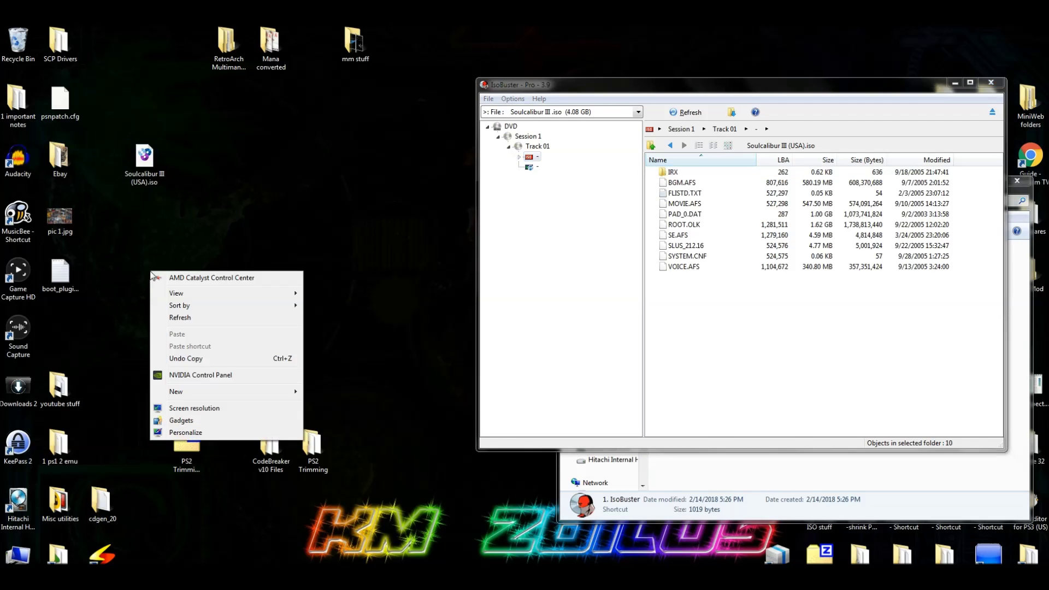
pyautogui.moveTo(197, 392)
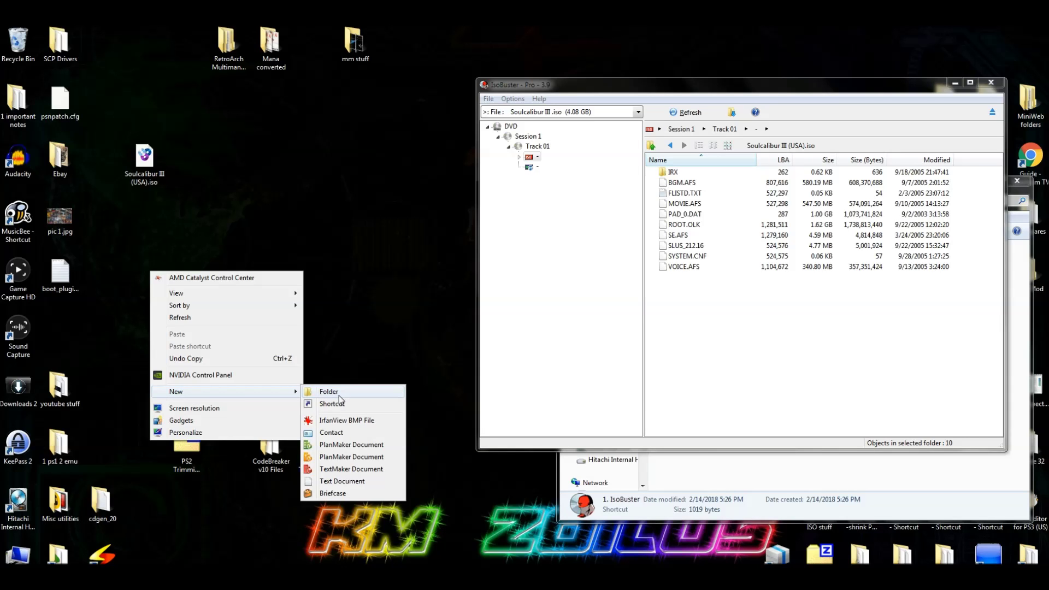
pyautogui.click(339, 393)
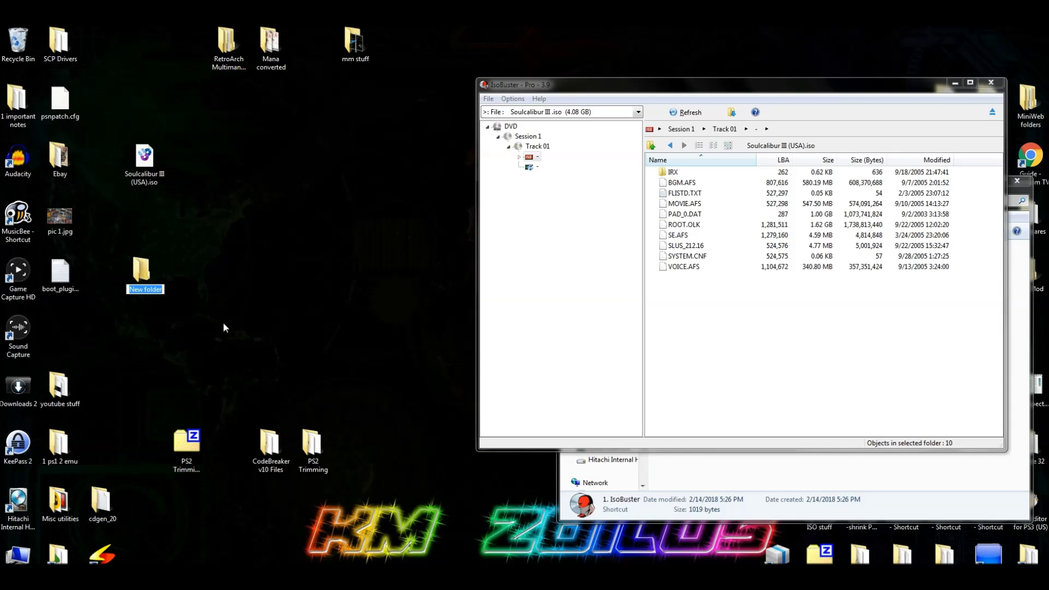
pyautogui.write('sc3 ps2')
pyautogui.press('Home')
pyautogui.write('1')
pyautogui.press('Return')
# - Extract all ten ISO files, including SLUS_212.16 and SYSTEM.CNF, from IsoBuster into the open 1 sc3 ps2 folder
pyautogui.doubleClick(149, 281)
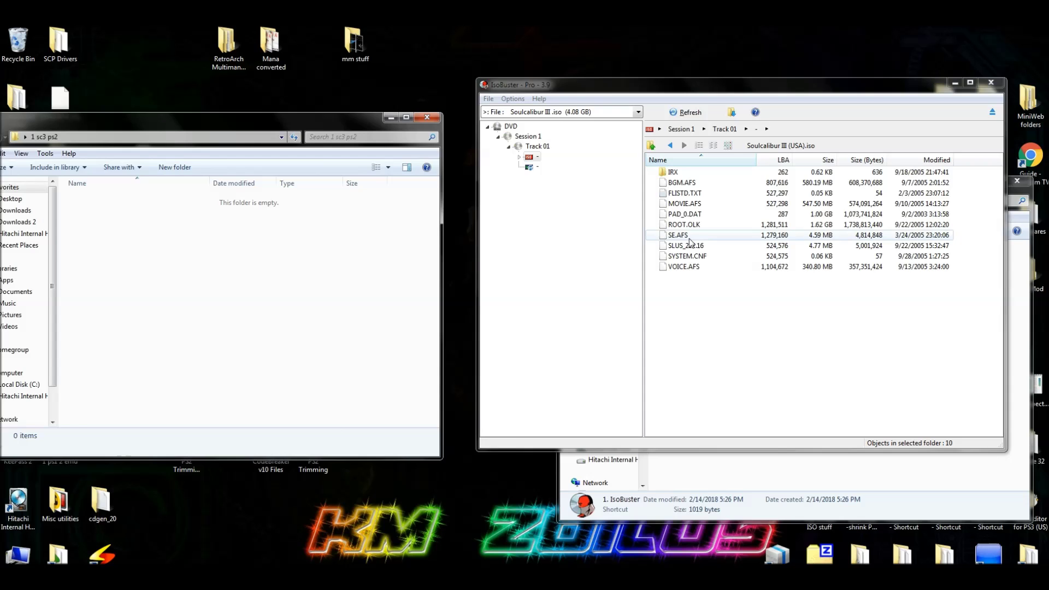
pyautogui.click(691, 242)
pyautogui.hotkey('ctrl', 'a')
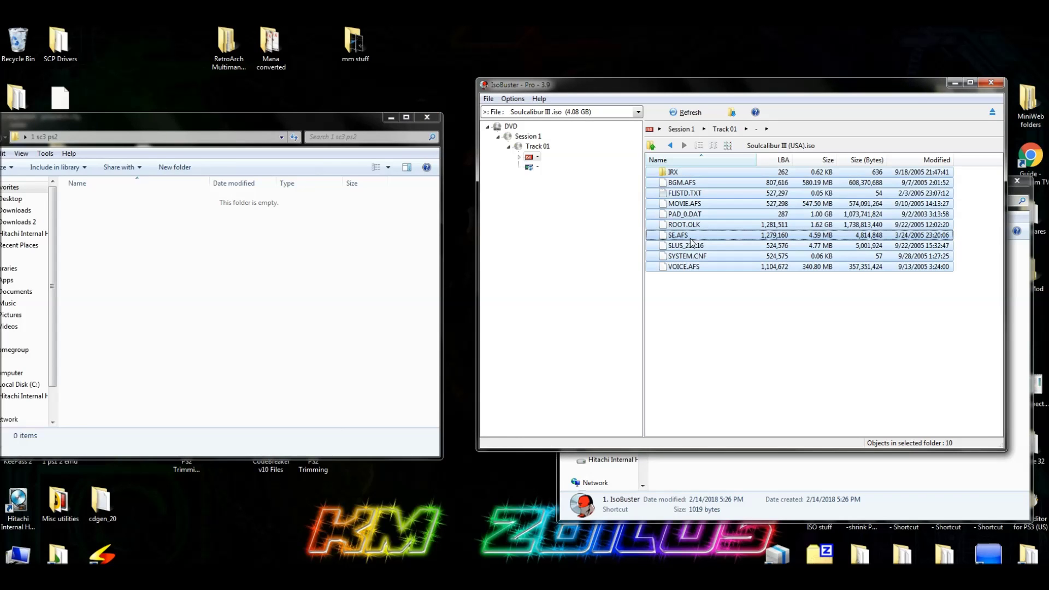
pyautogui.moveTo(699, 224); pyautogui.dragTo(197, 277)
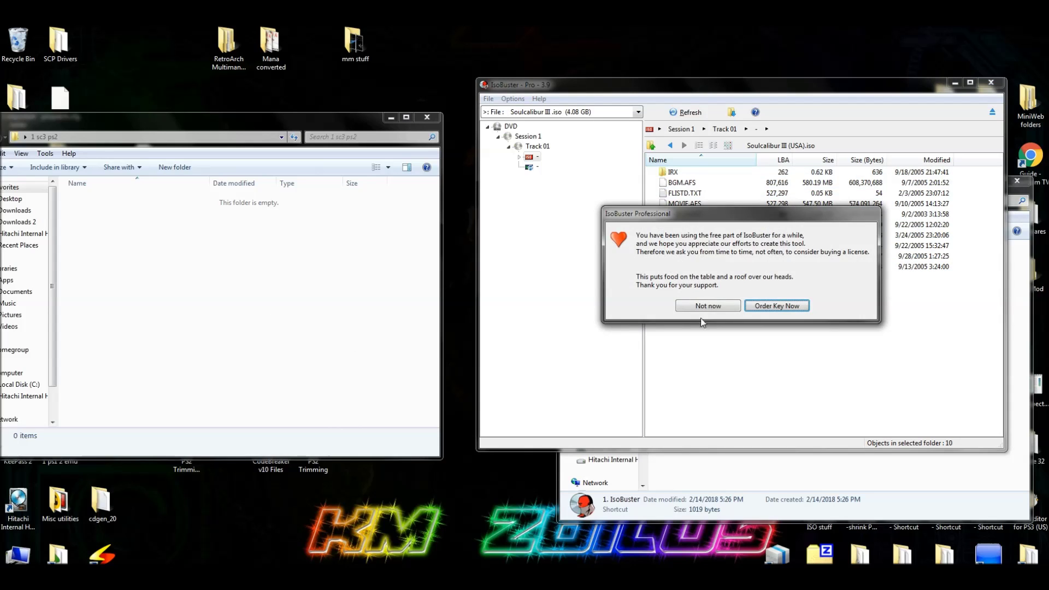
pyautogui.click(717, 299)
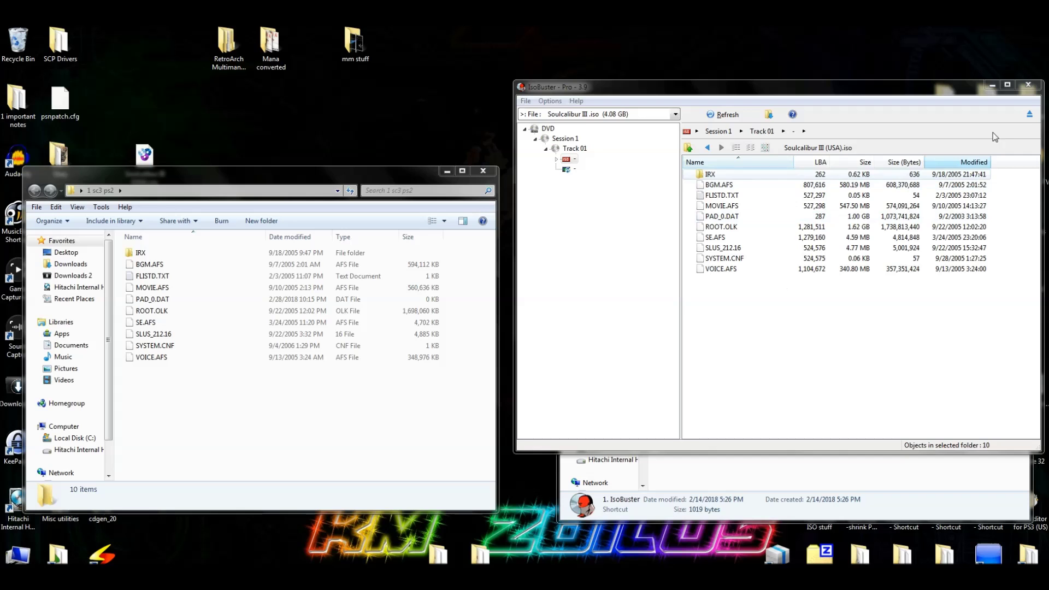
# - Close IsoBuster, move the 1 sc3 ps2 window lower and select the Soulcalibur III ISO
pyautogui.click(1028, 85)
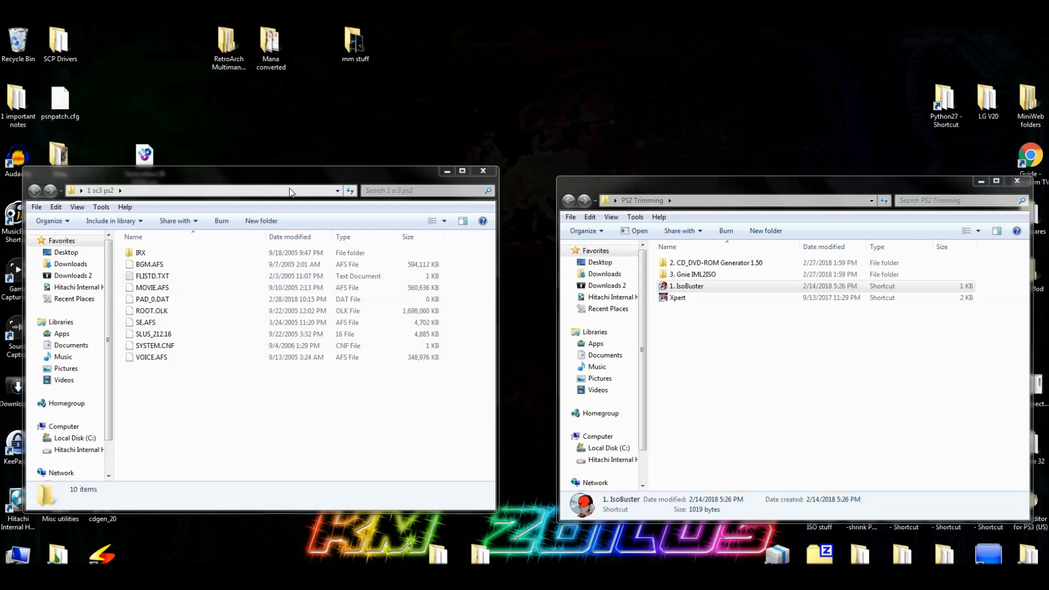
pyautogui.moveTo(294, 174); pyautogui.dragTo(286, 211)
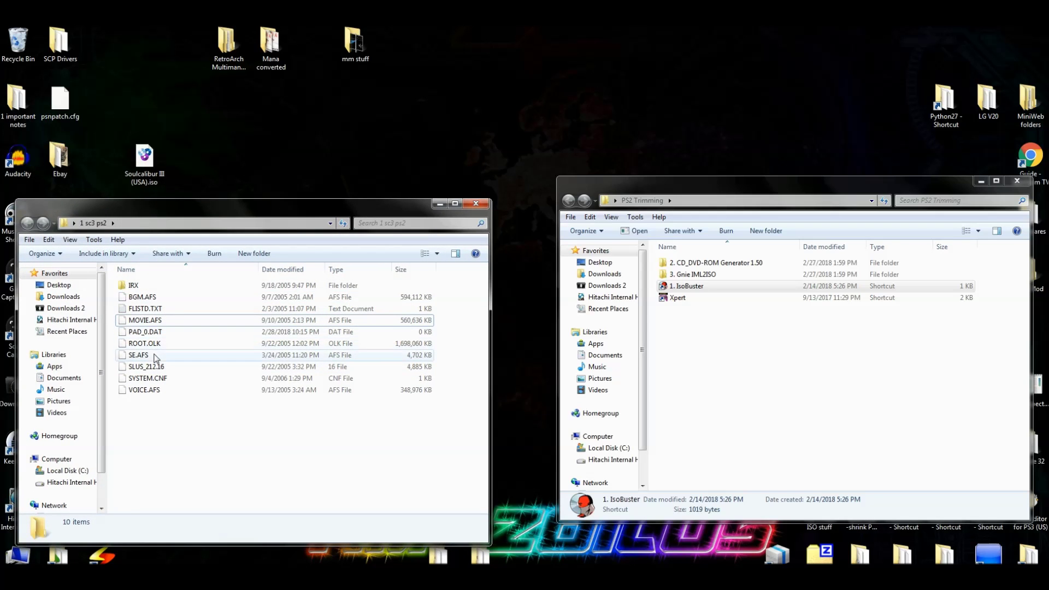
pyautogui.click(144, 163)
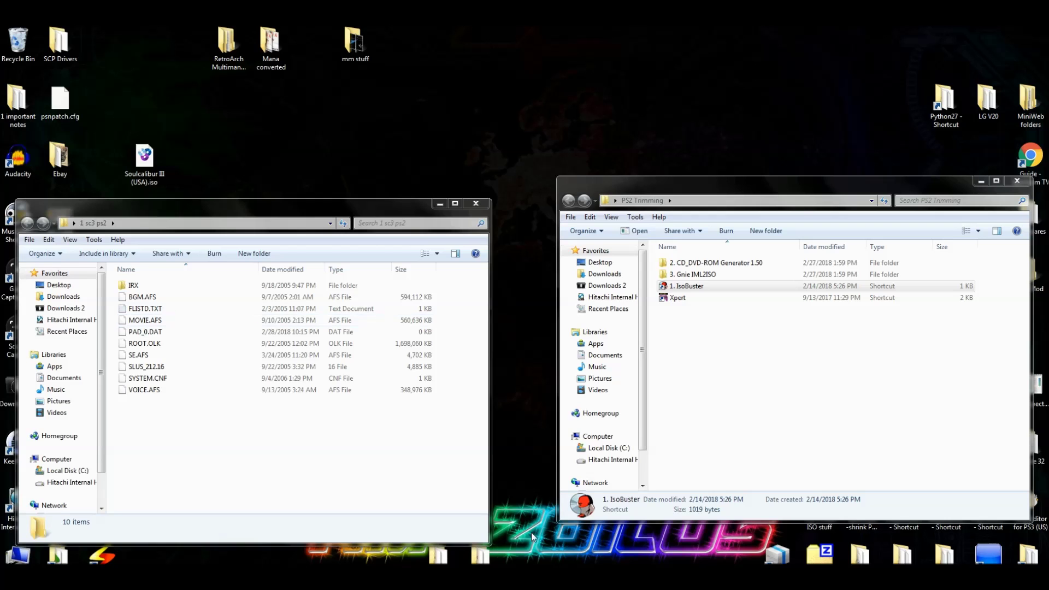
# - Paste all three CodeBreaker v10 files into 1 sc3 ps2, overwriting SYSTEM.CNF, leaving 12 items
pyautogui.click(440, 555)
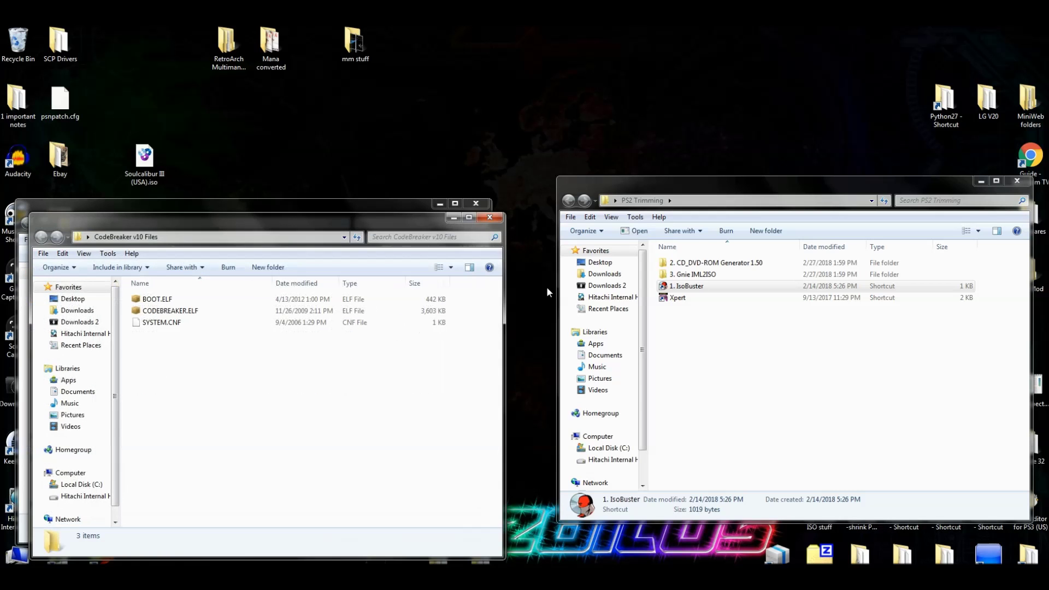
pyautogui.moveTo(386, 222); pyautogui.dragTo(705, 174)
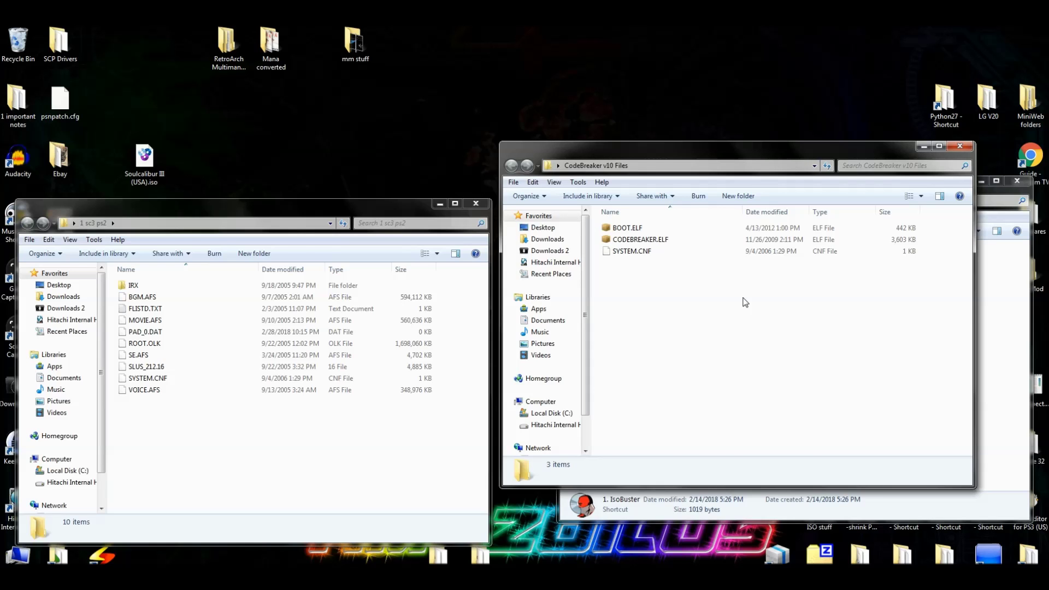
pyautogui.hotkey('ctrl', 'a')
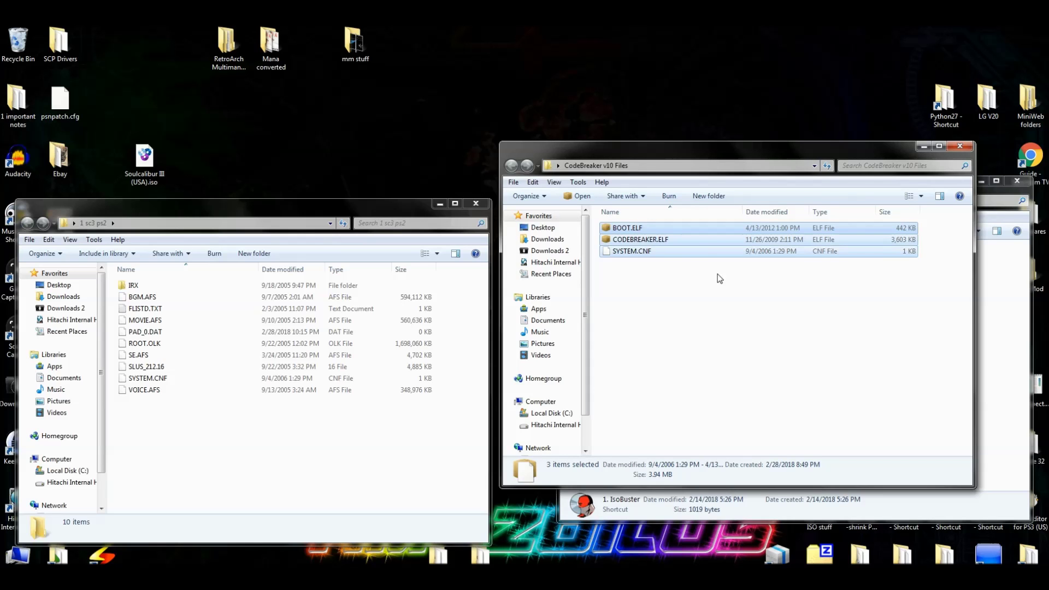
pyautogui.rightClick(703, 247)
pyautogui.click(737, 445)
pyautogui.click(258, 459)
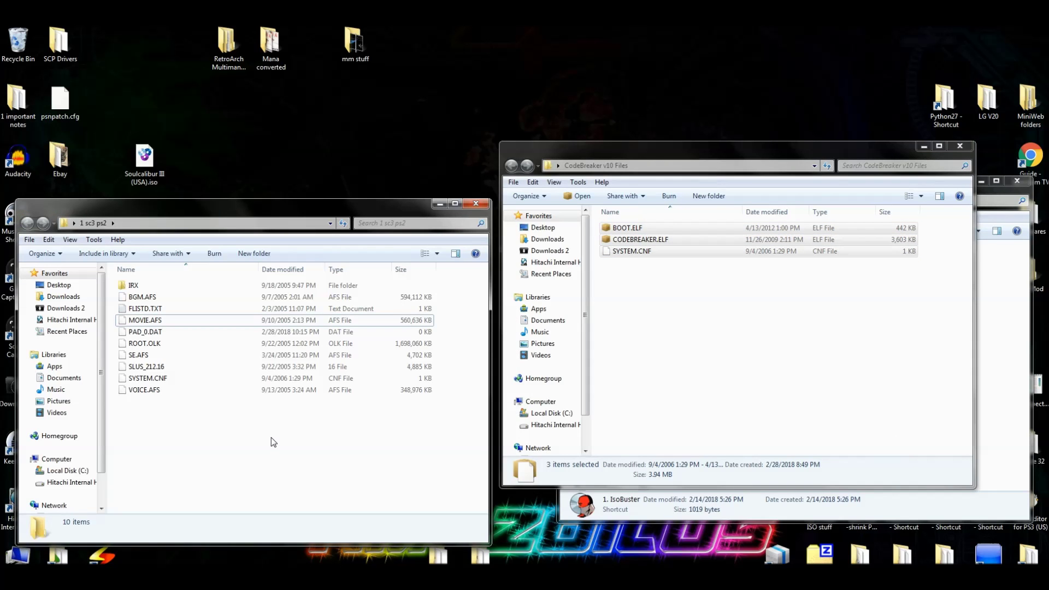
pyautogui.rightClick(271, 437)
pyautogui.click(308, 355)
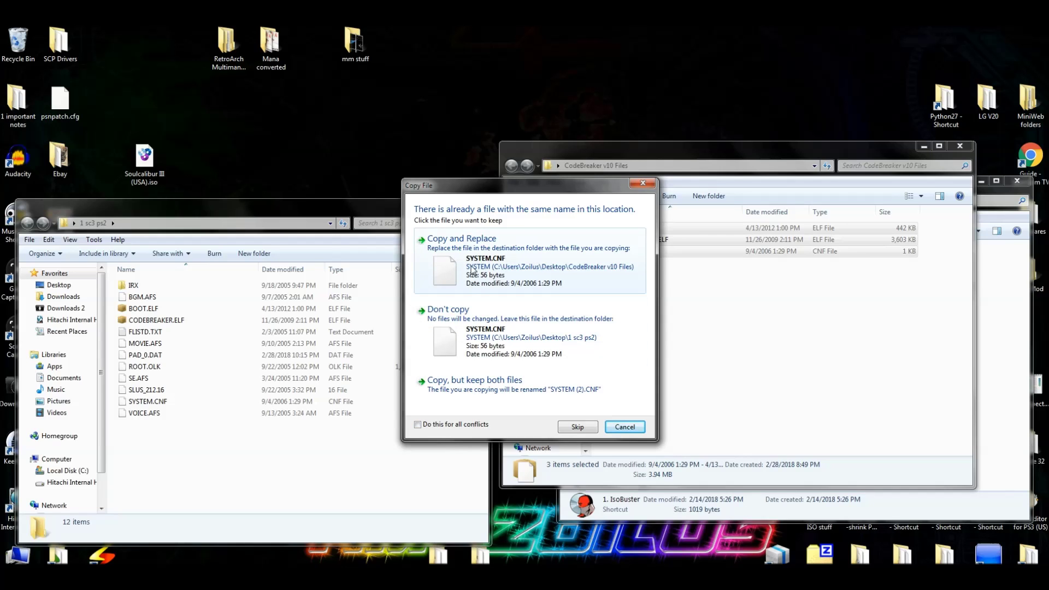
pyautogui.click(474, 269)
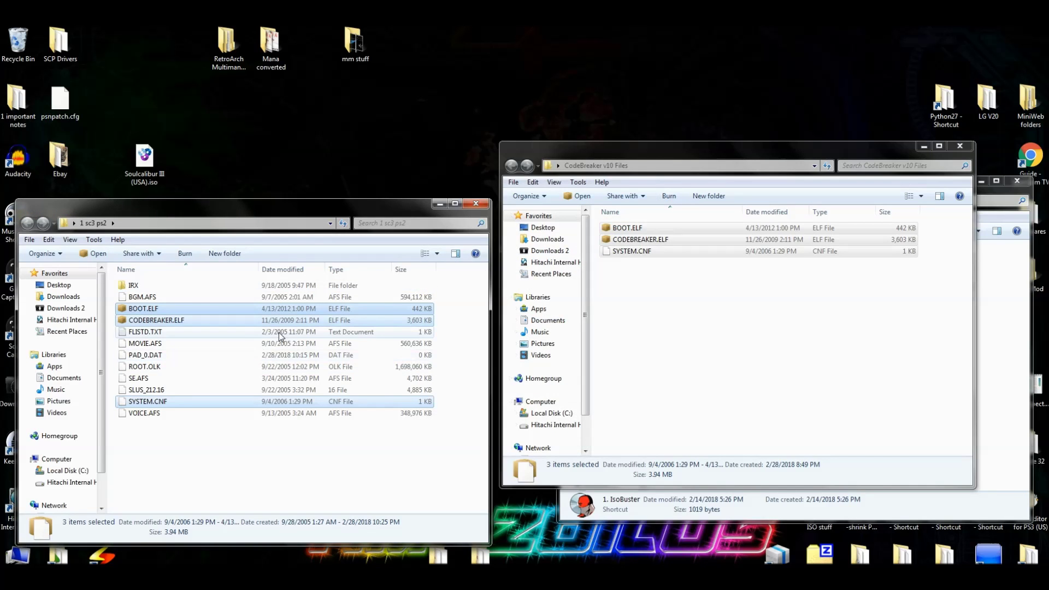
pyautogui.click(199, 451)
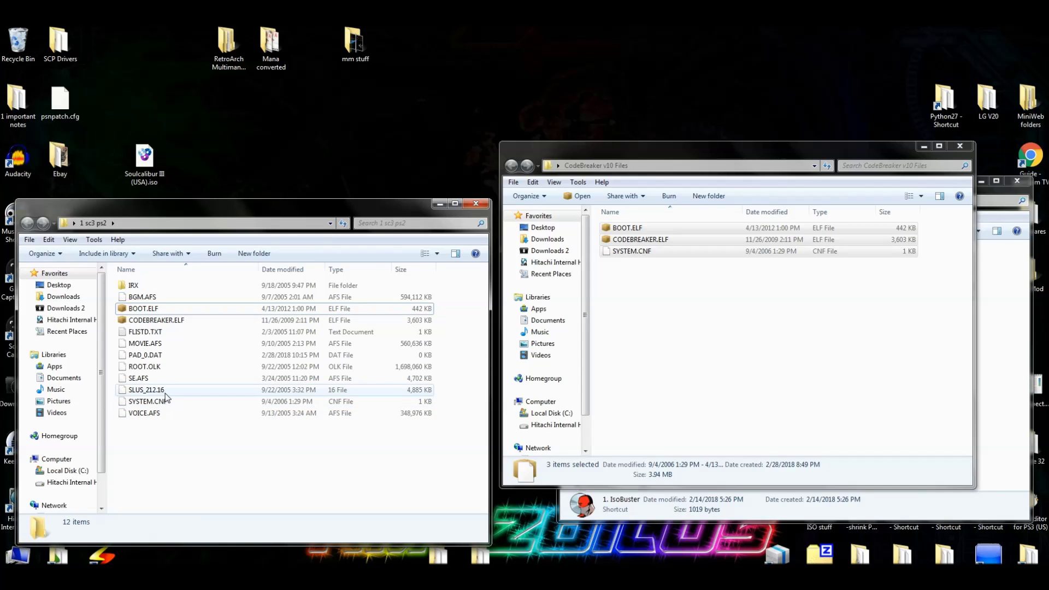
# - Append .ELF to SLUS_212.16, renaming it SLUS_212.16.ELF and accepting the extension warning
pyautogui.click(146, 393)
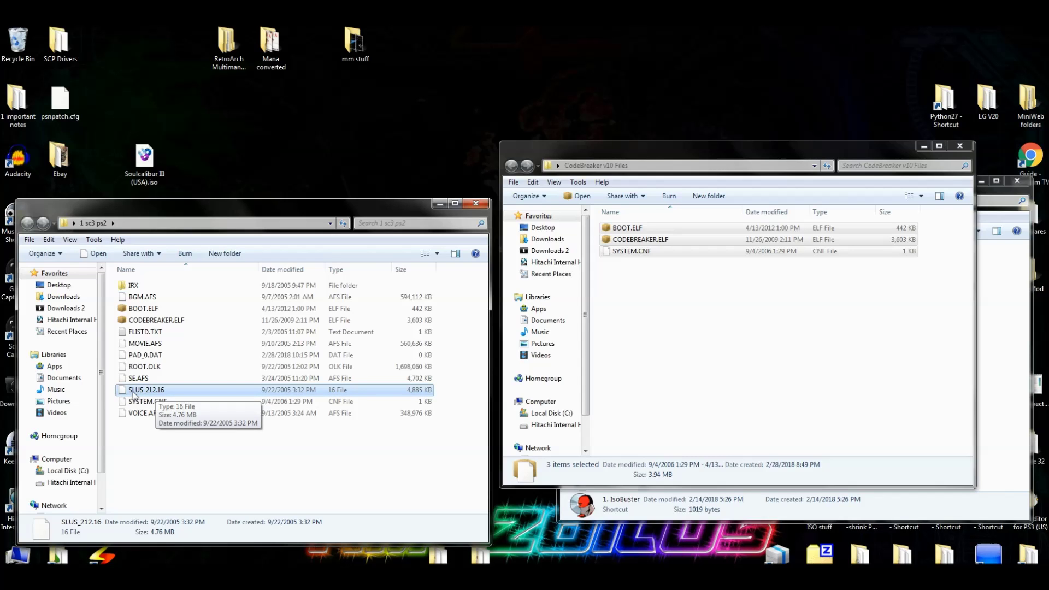
pyautogui.click(163, 391)
pyautogui.click(170, 391)
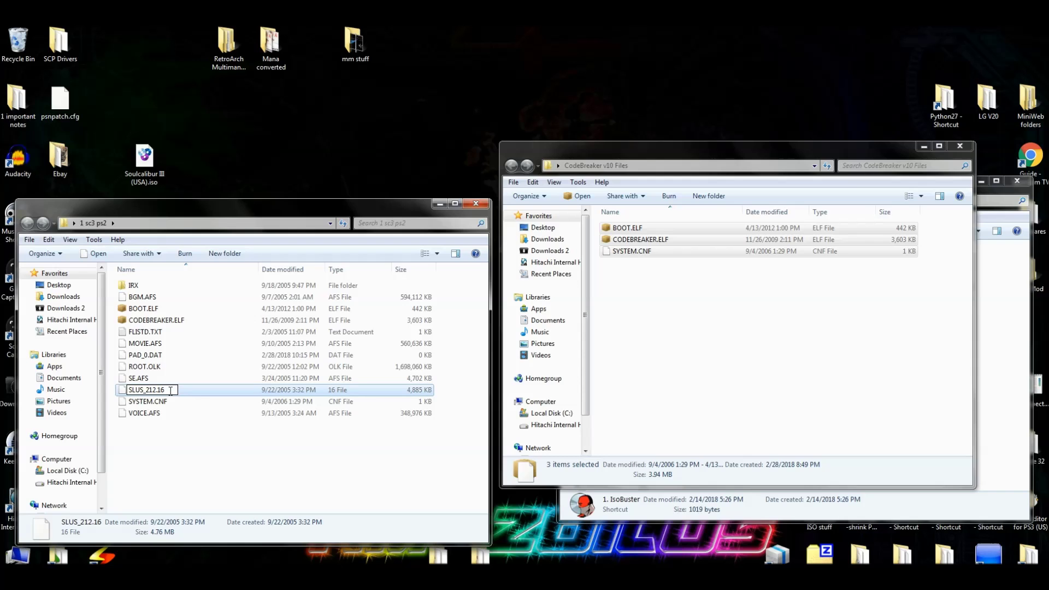
pyautogui.write('.ELF')
pyautogui.press('Return')
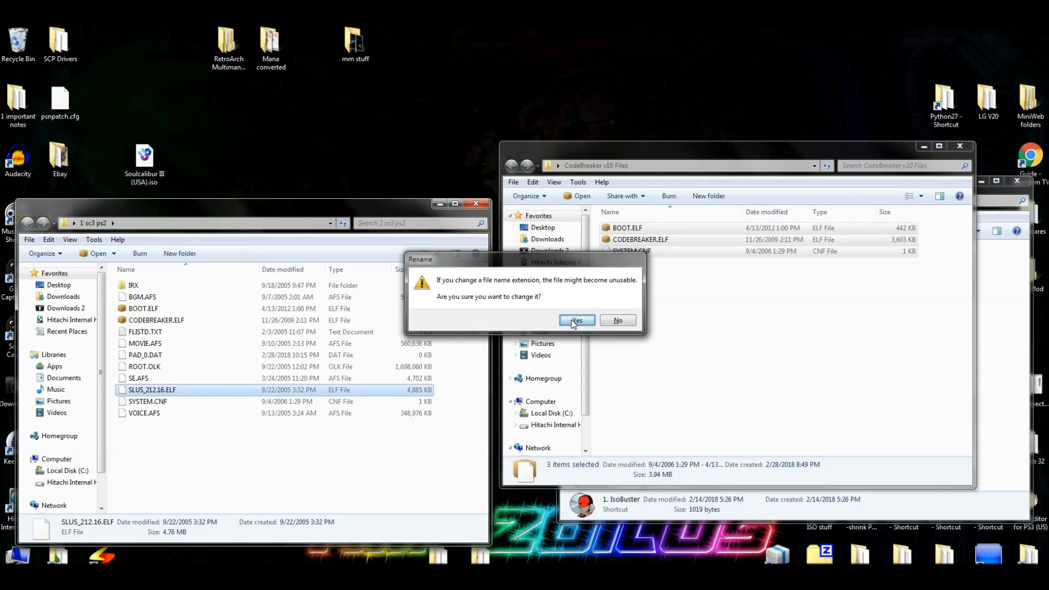
pyautogui.click(575, 322)
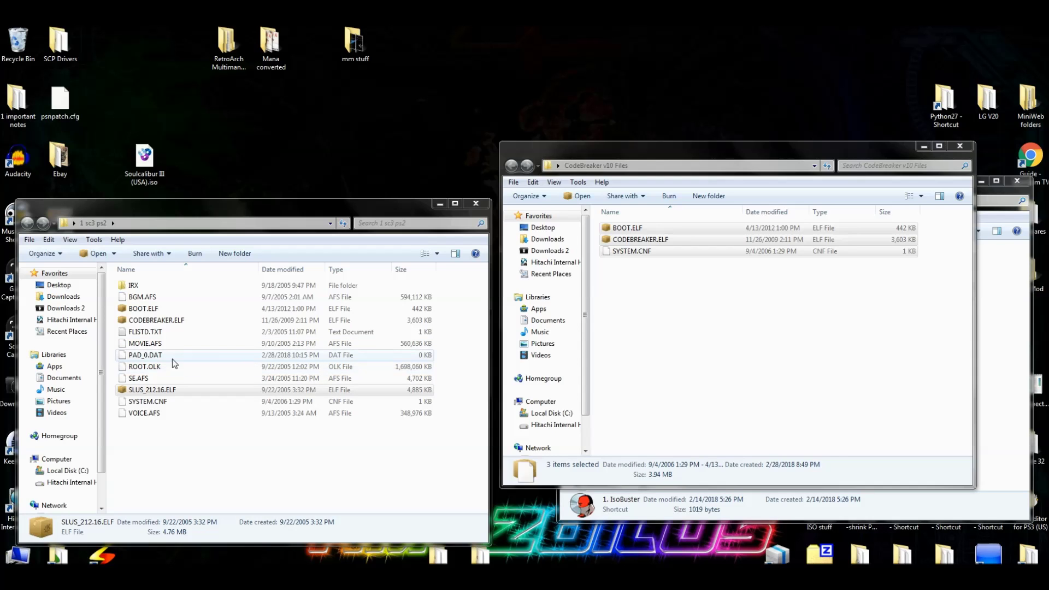
pyautogui.click(158, 355)
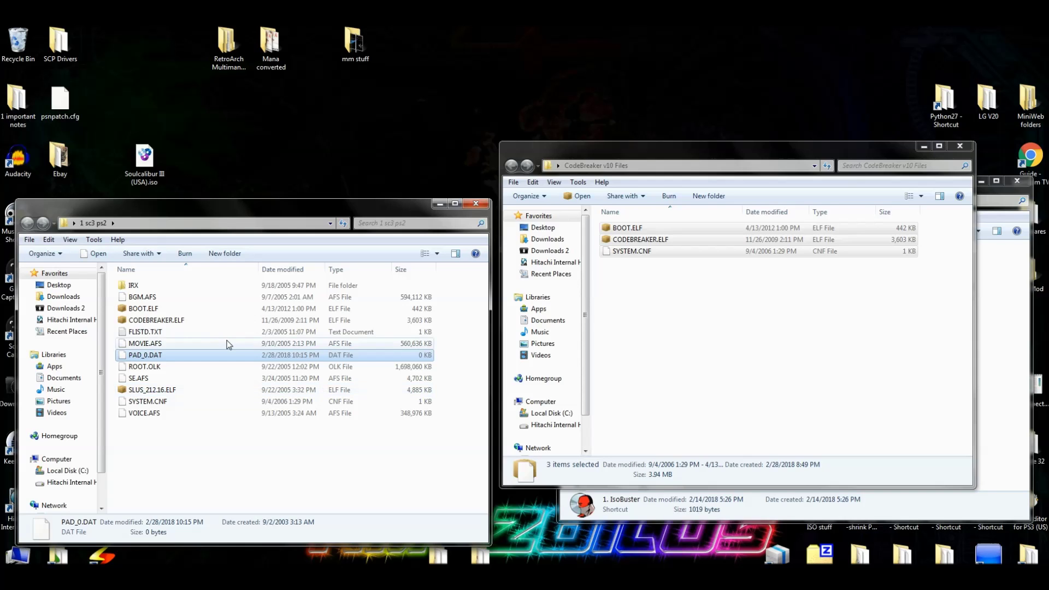
pyautogui.click(137, 309)
pyautogui.click(156, 321)
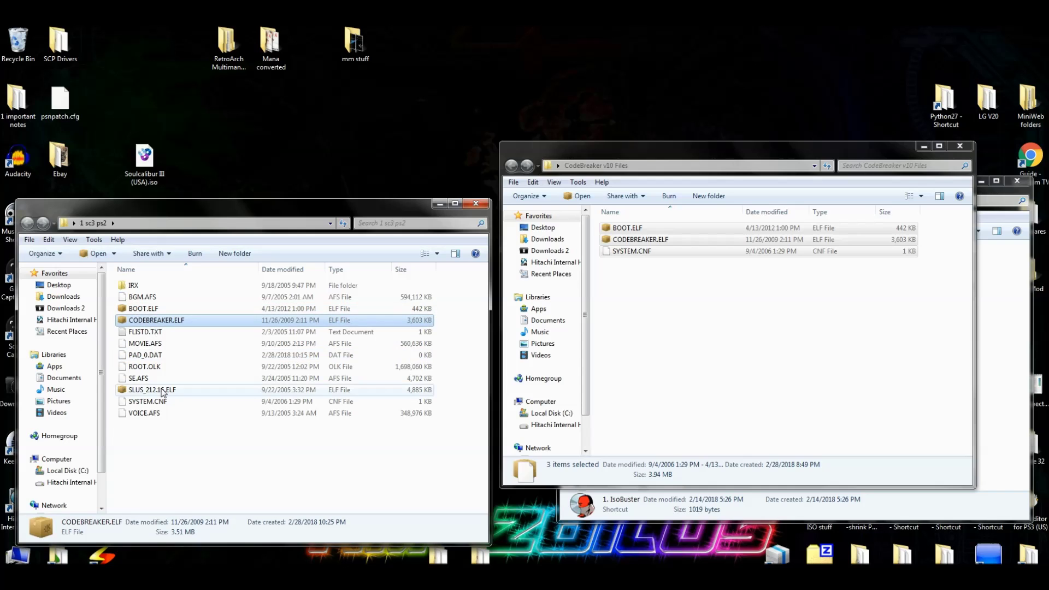
pyautogui.click(175, 389)
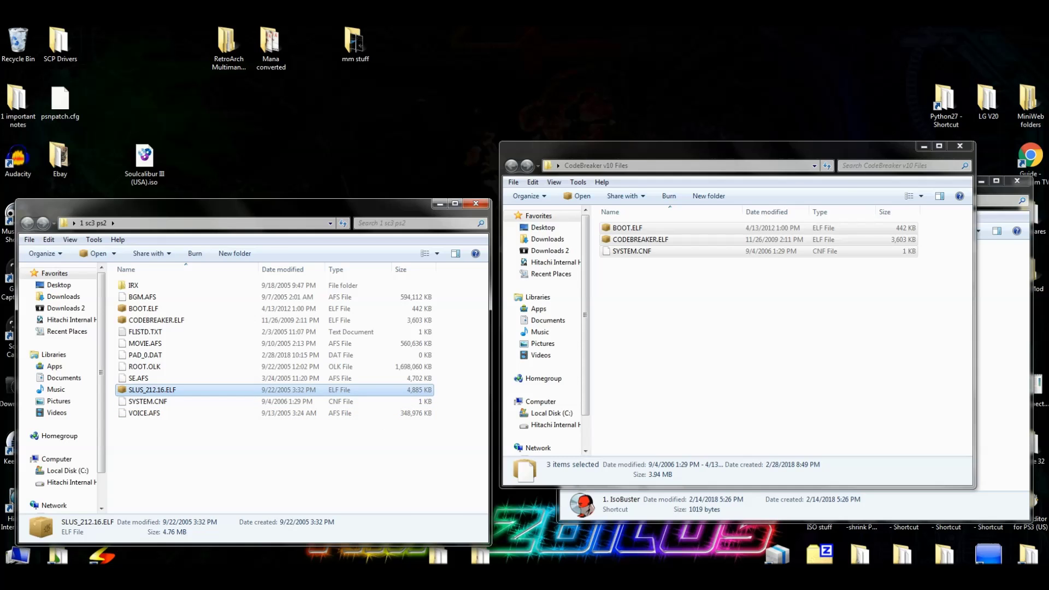
pyautogui.click(530, 421)
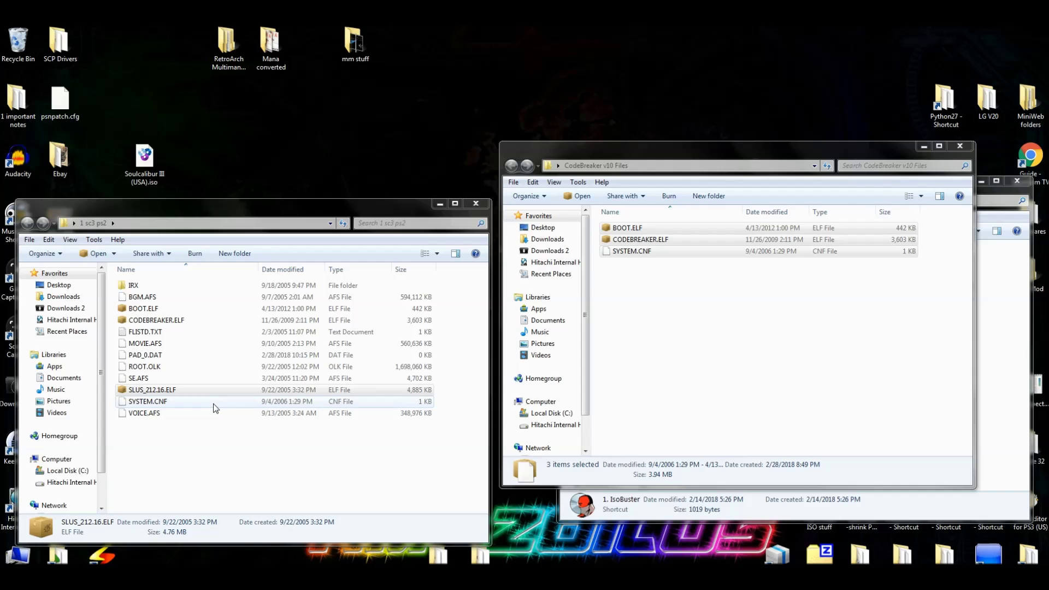
# - Close the CodeBreaker window and run CDVDGEN.EXE from the 2. CD_DVD-ROM Generator 1.50 folder
pyautogui.click(960, 147)
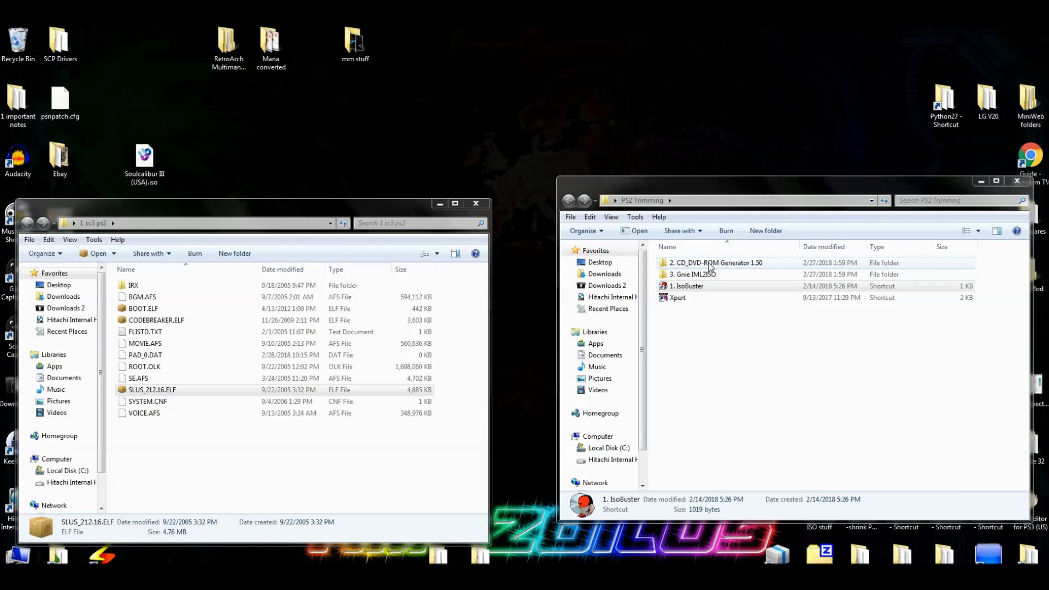
pyautogui.doubleClick(711, 267)
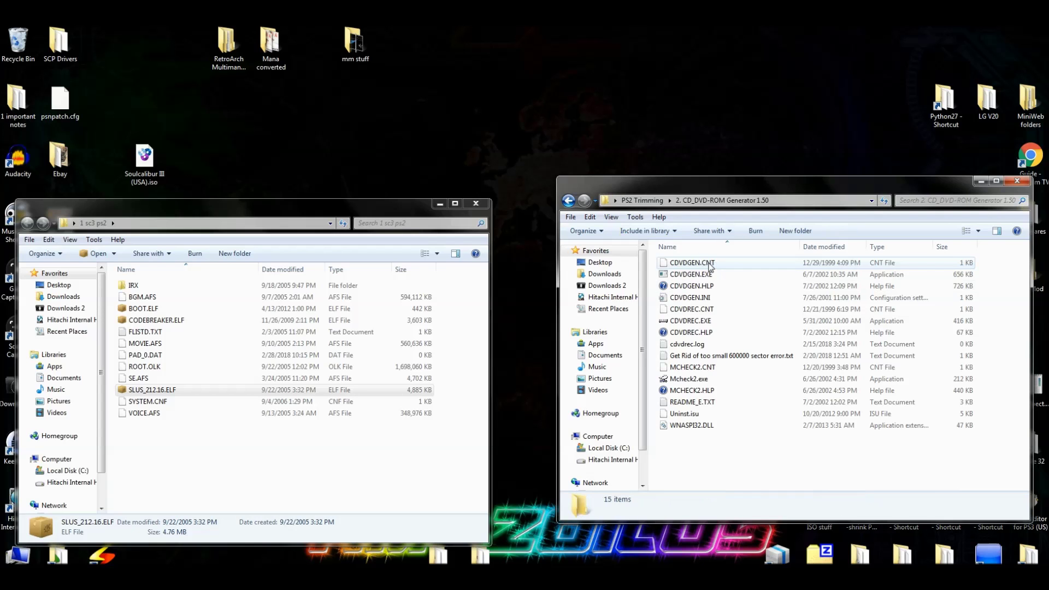
pyautogui.doubleClick(693, 275)
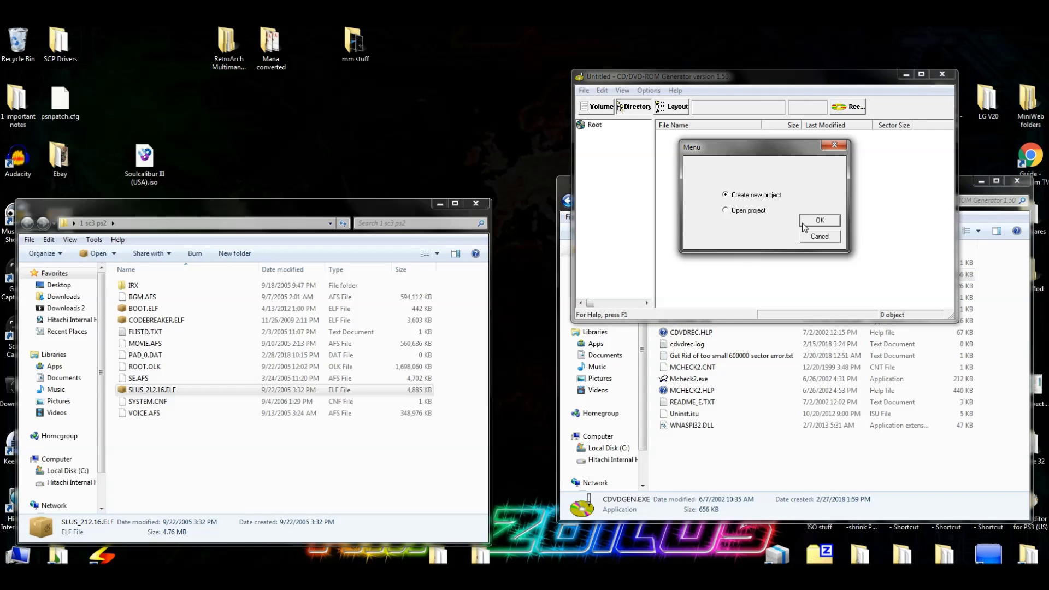
# - Create a new untitled DVD-ROM Master Disc project, single layer with 2294052 sectors
pyautogui.click(814, 225)
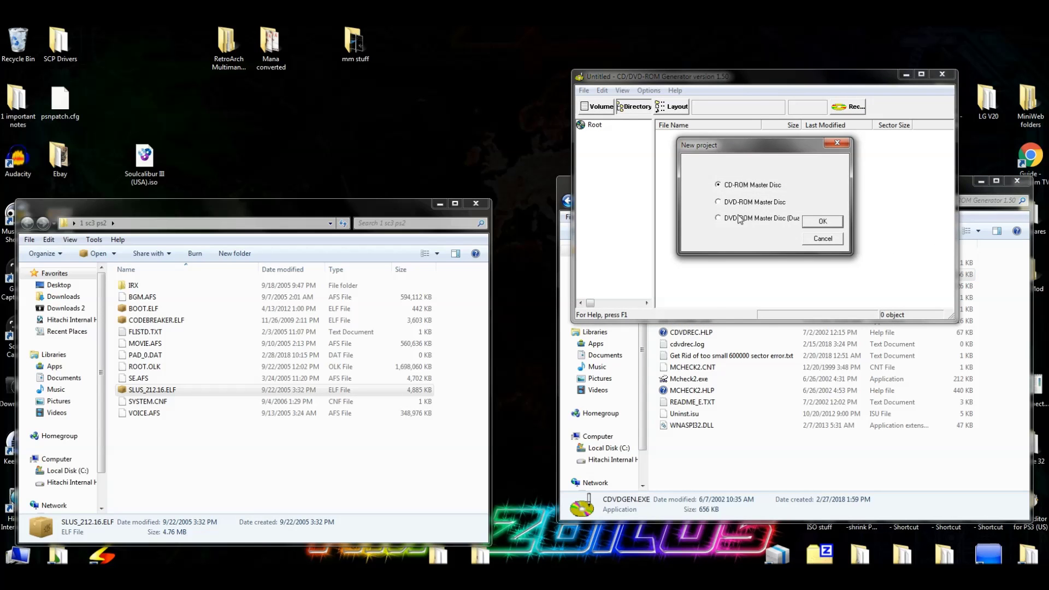
pyautogui.click(719, 203)
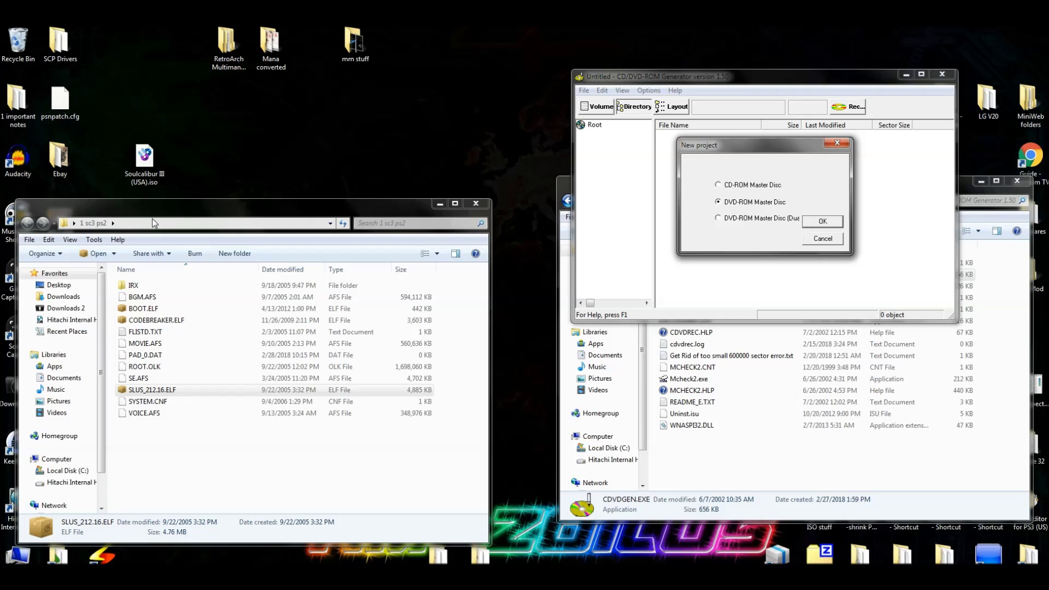
pyautogui.click(147, 164)
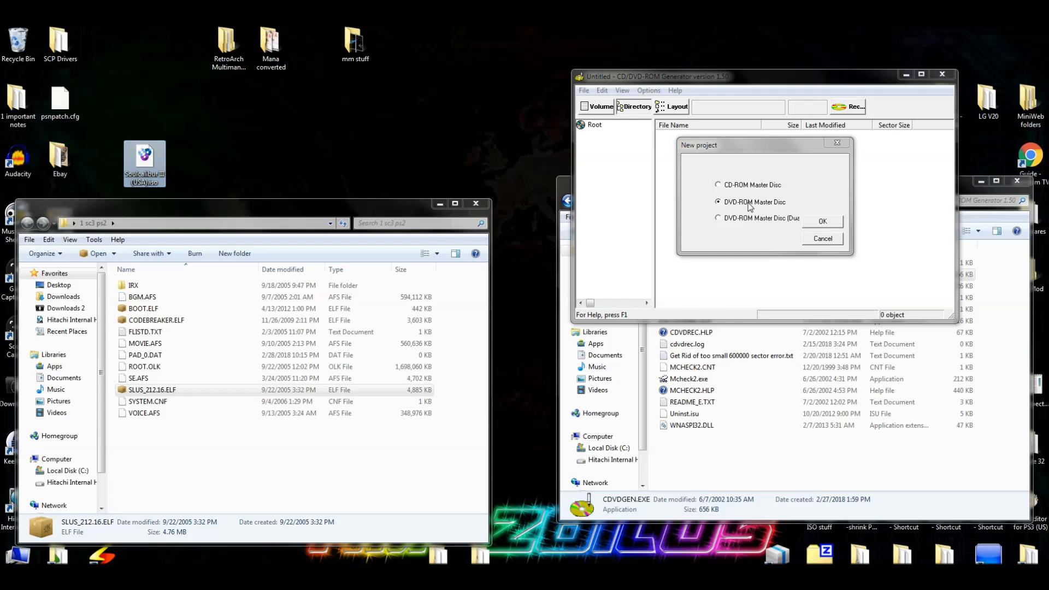
pyautogui.click(818, 225)
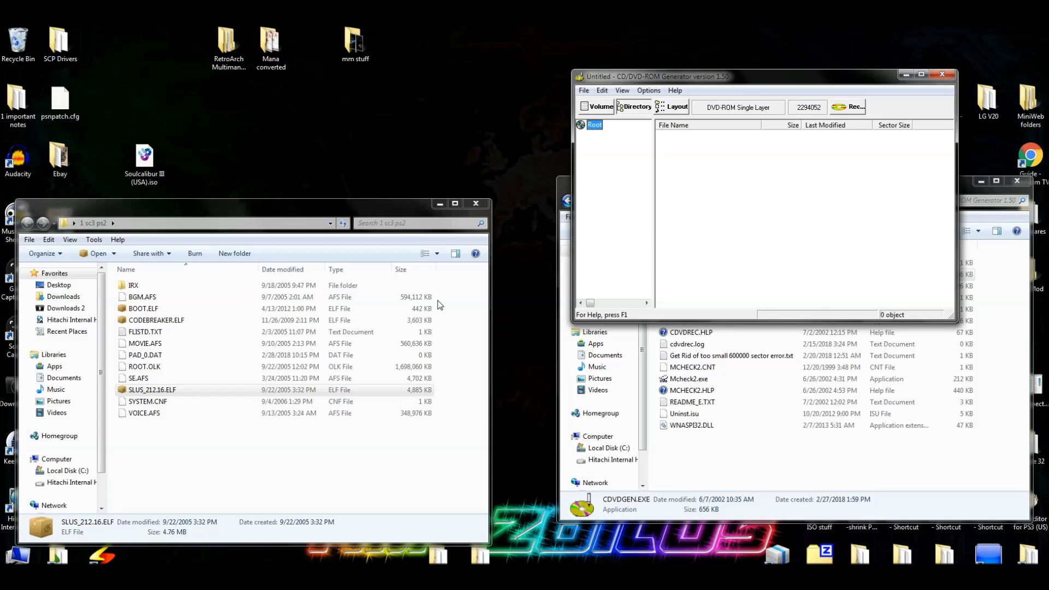
# - Drop all 12 '1 sc3 ps2' files into the project (686040 sectors), then quit without saving
pyautogui.click(186, 321)
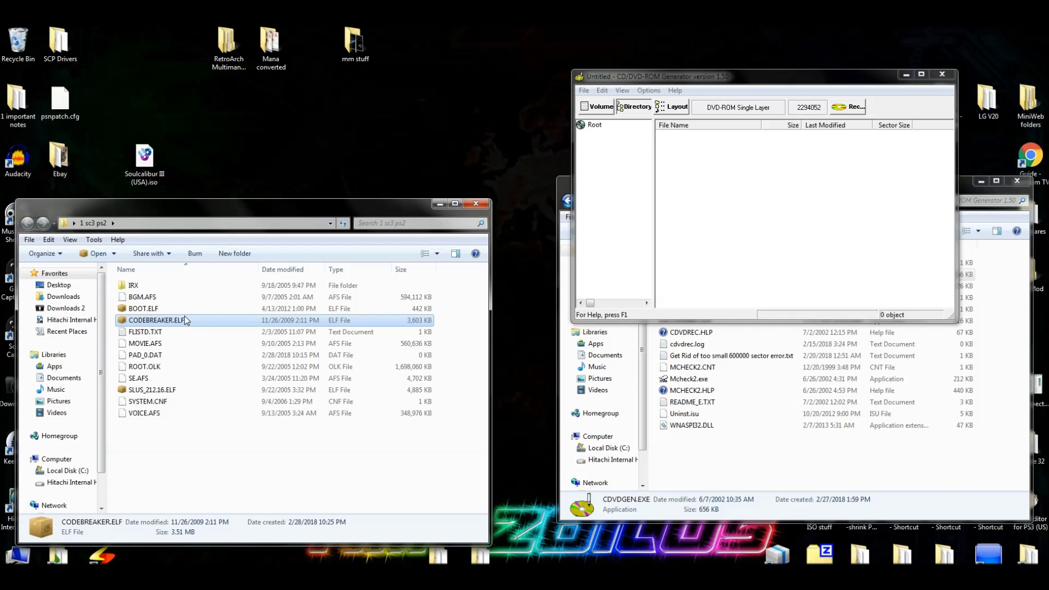
pyautogui.hotkey('ctrl', 'a')
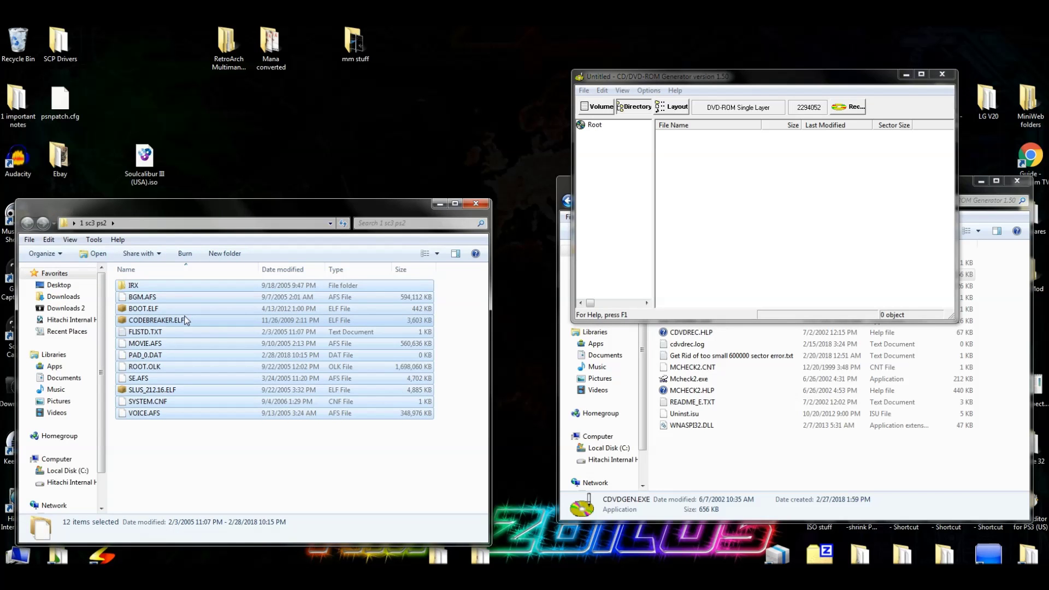
pyautogui.moveTo(248, 331); pyautogui.dragTo(795, 207)
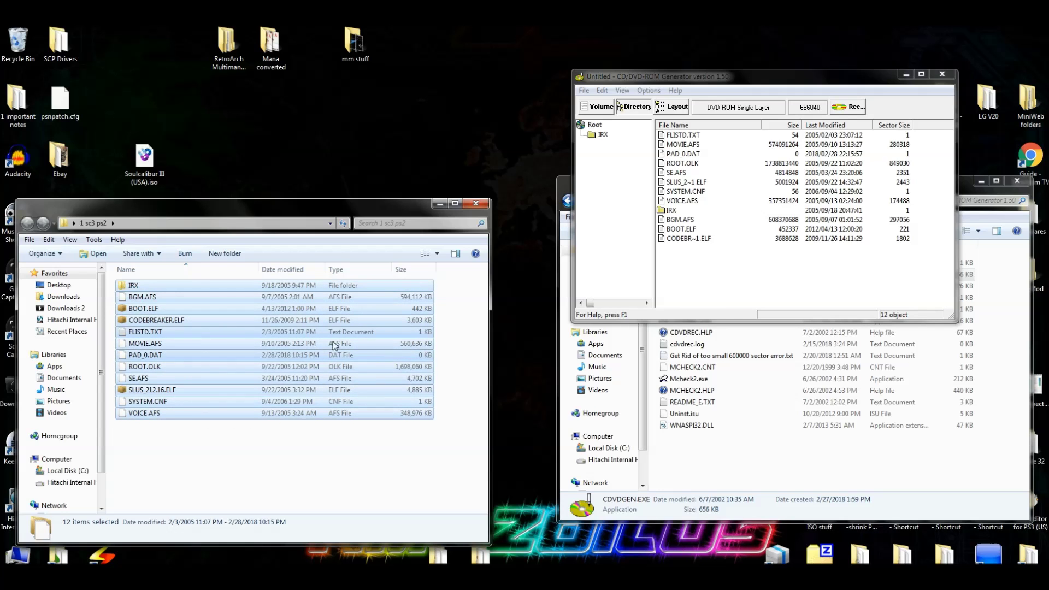
pyautogui.click(698, 182)
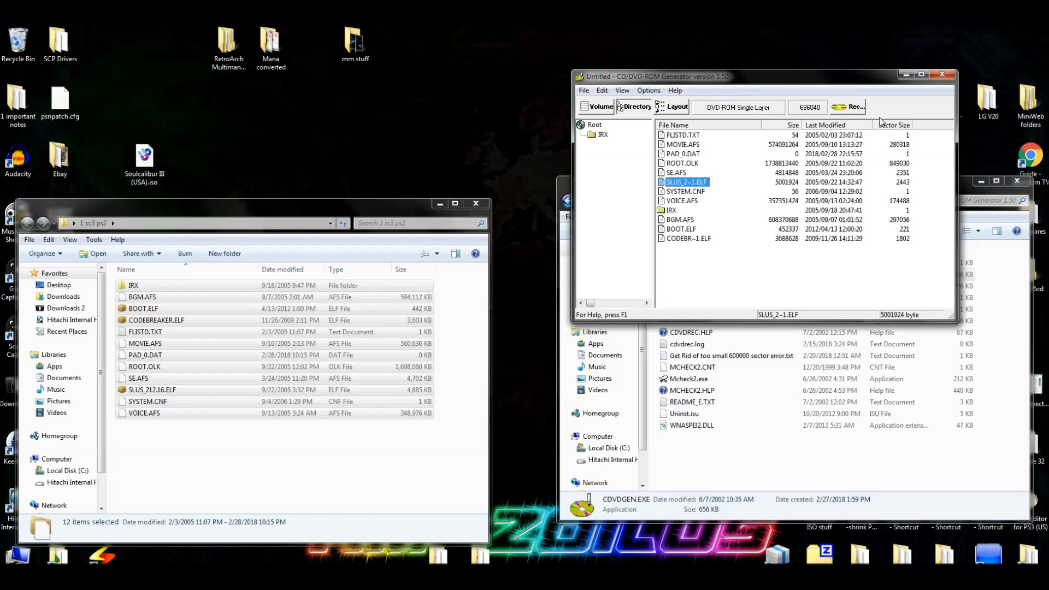
pyautogui.click(941, 75)
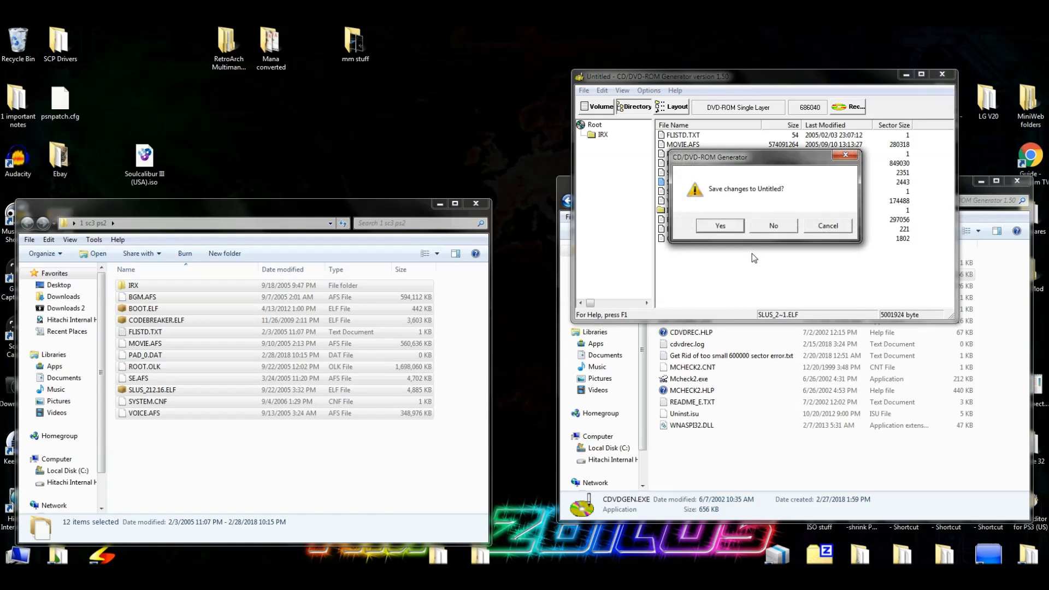
pyautogui.click(774, 226)
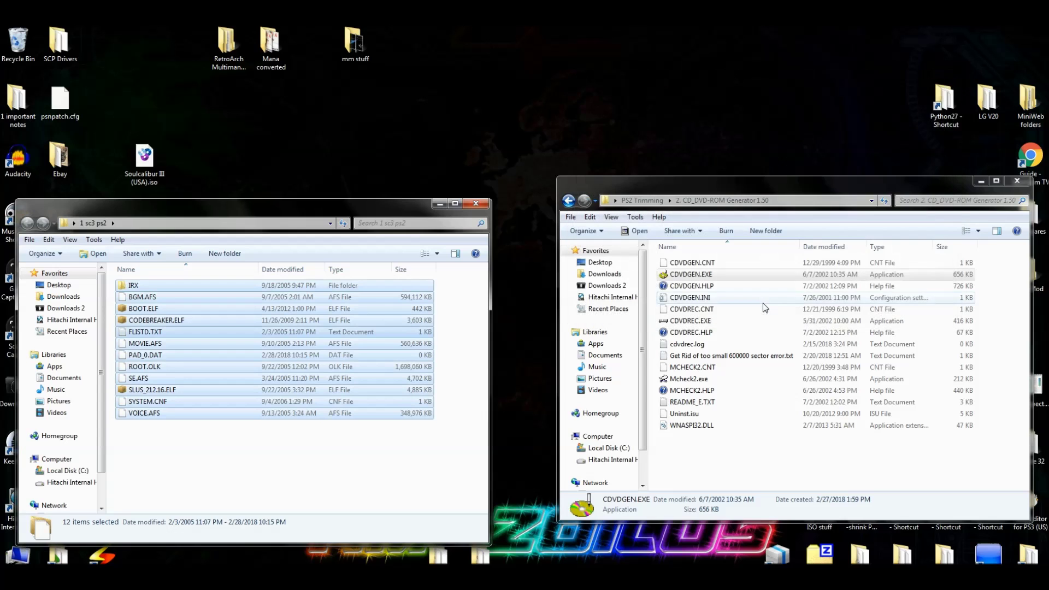
# - Relaunch CD/DVD-ROM Generator and start a new DVD-ROM master disc project
pyautogui.doubleClick(690, 276)
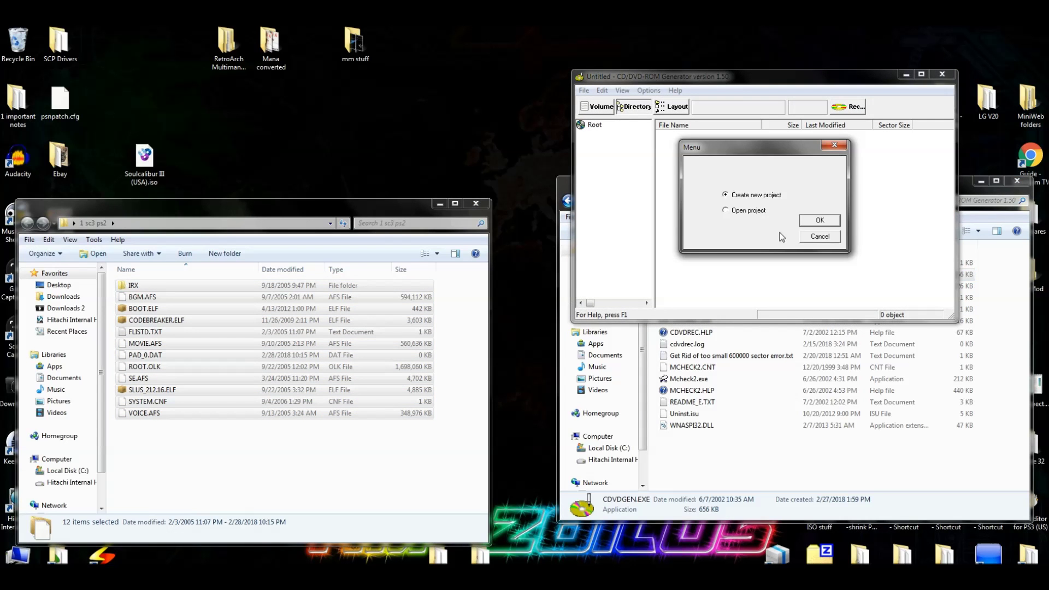
pyautogui.click(818, 219)
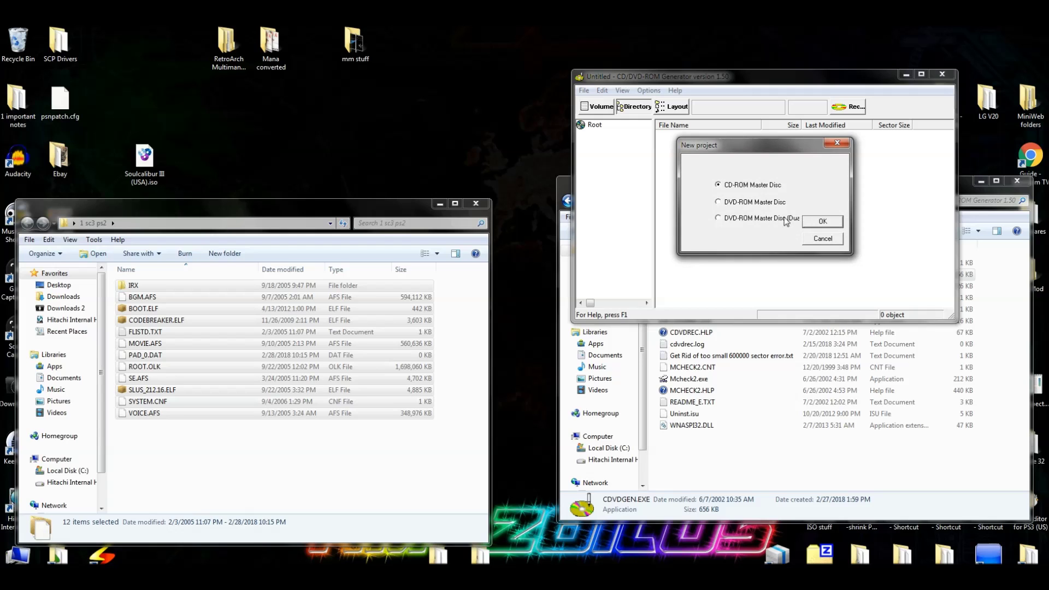
pyautogui.click(719, 202)
pyautogui.click(809, 222)
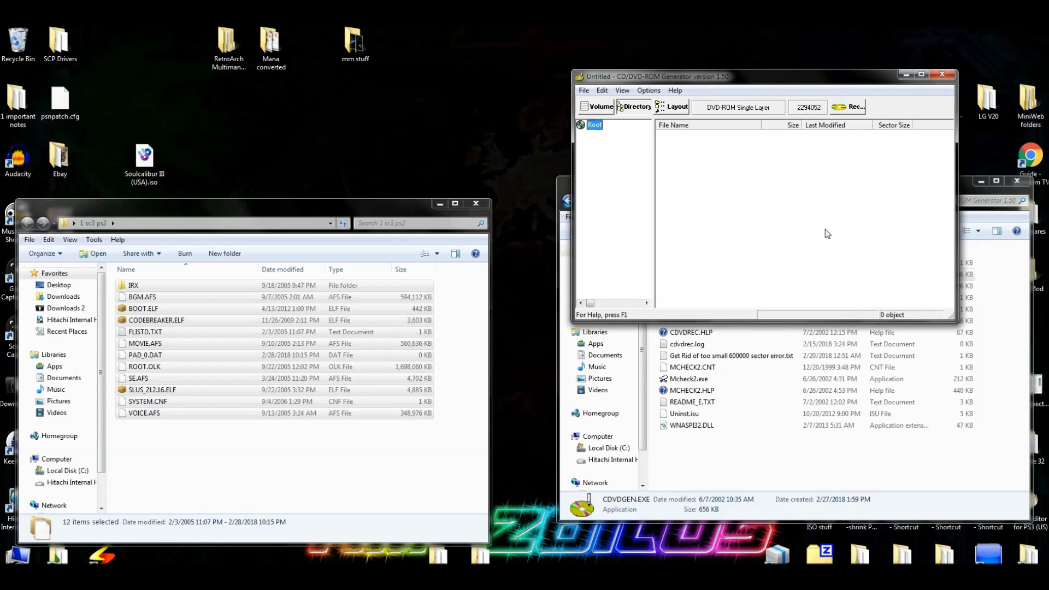
# - Add the IRX folder, then the remaining game files through ROOT.OLK, to the disc root
pyautogui.click(381, 286)
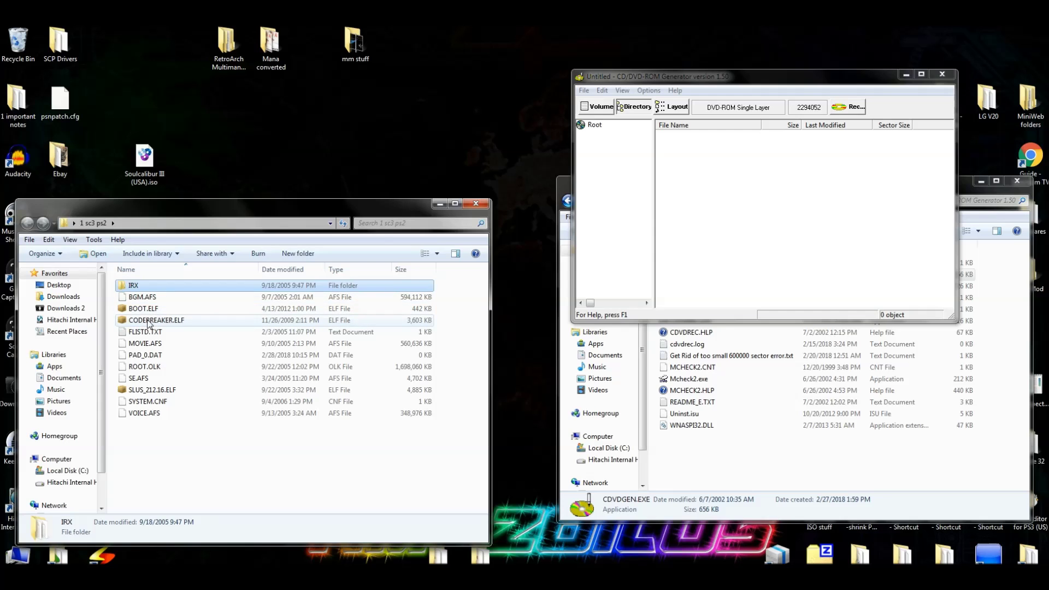
pyautogui.moveTo(143, 286); pyautogui.dragTo(736, 228)
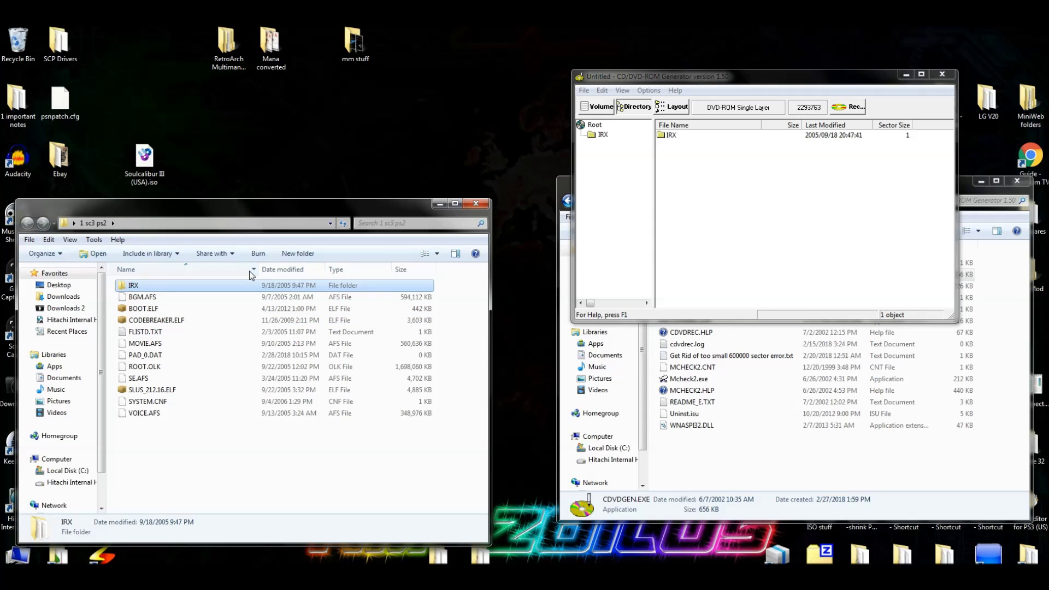
pyautogui.moveTo(144, 296); pyautogui.dragTo(772, 286)
pyautogui.moveTo(145, 367); pyautogui.dragTo(740, 267)
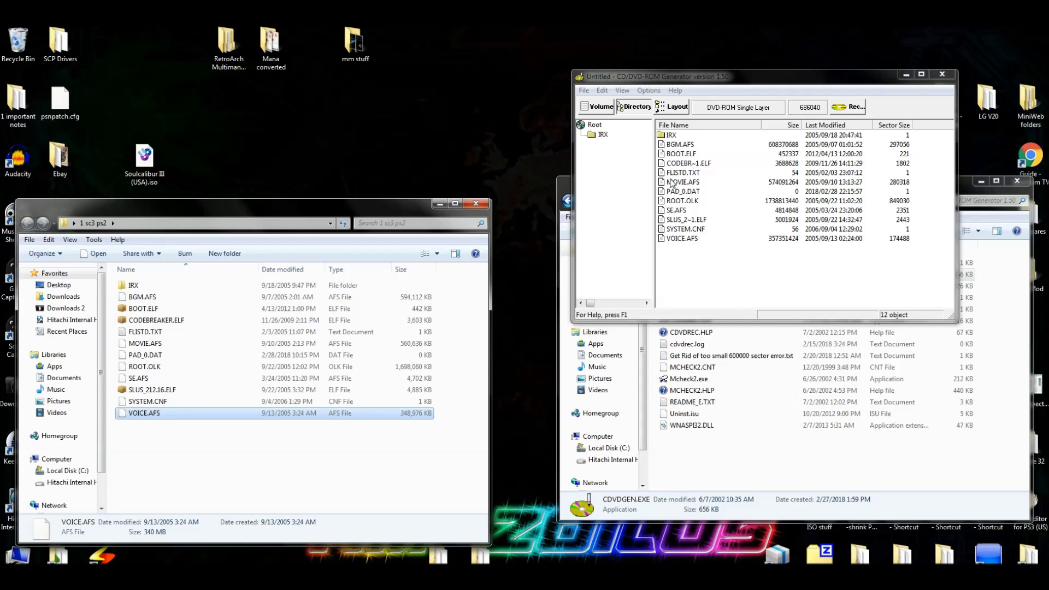
# - In Volume settings, enter the disc name SLUS-21216 from the ELF serial
pyautogui.click(602, 108)
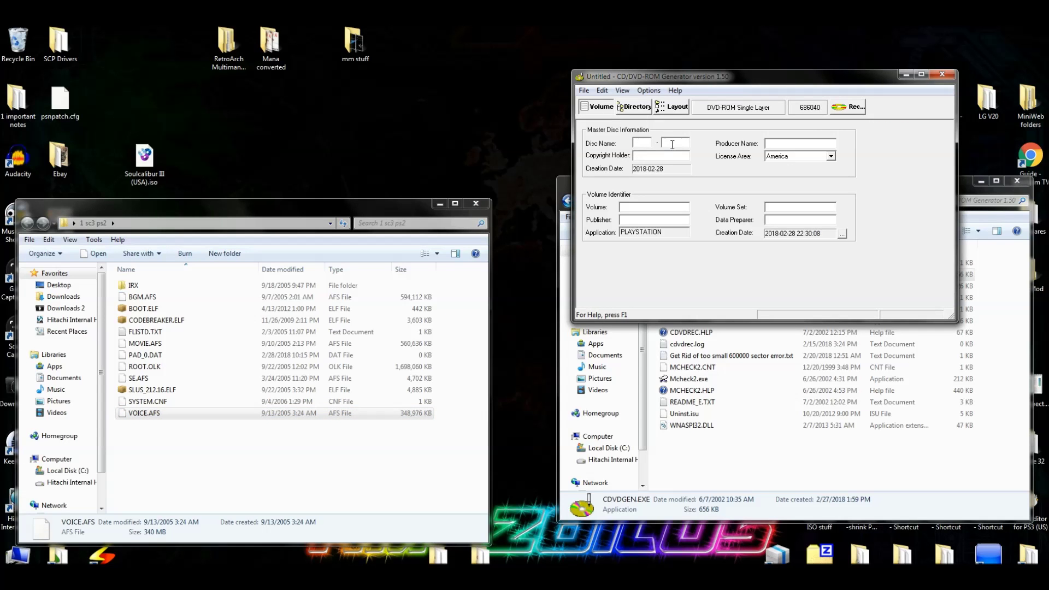
pyautogui.click(305, 391)
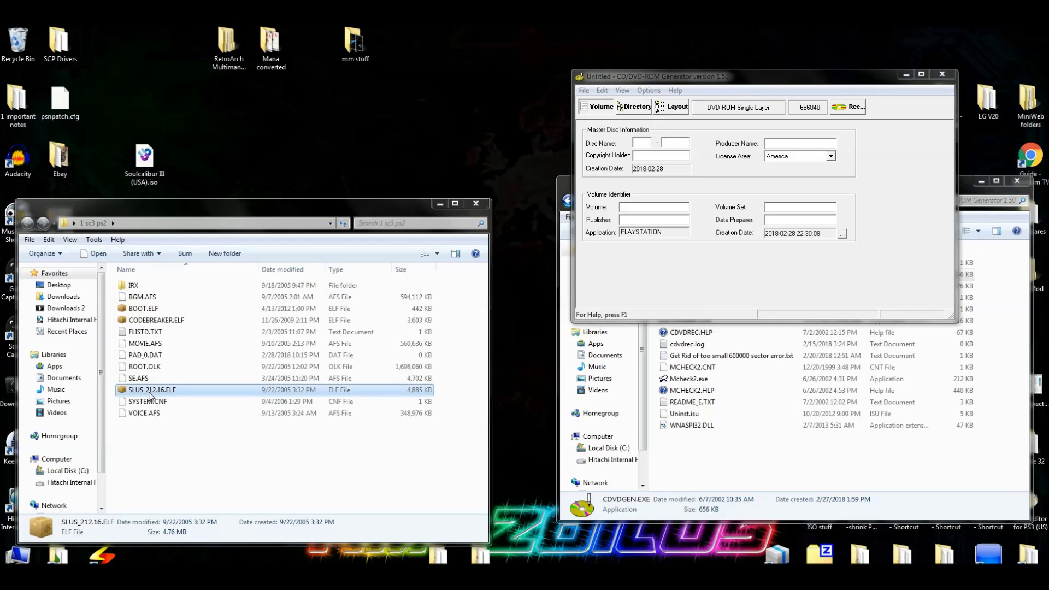
pyautogui.click(644, 142)
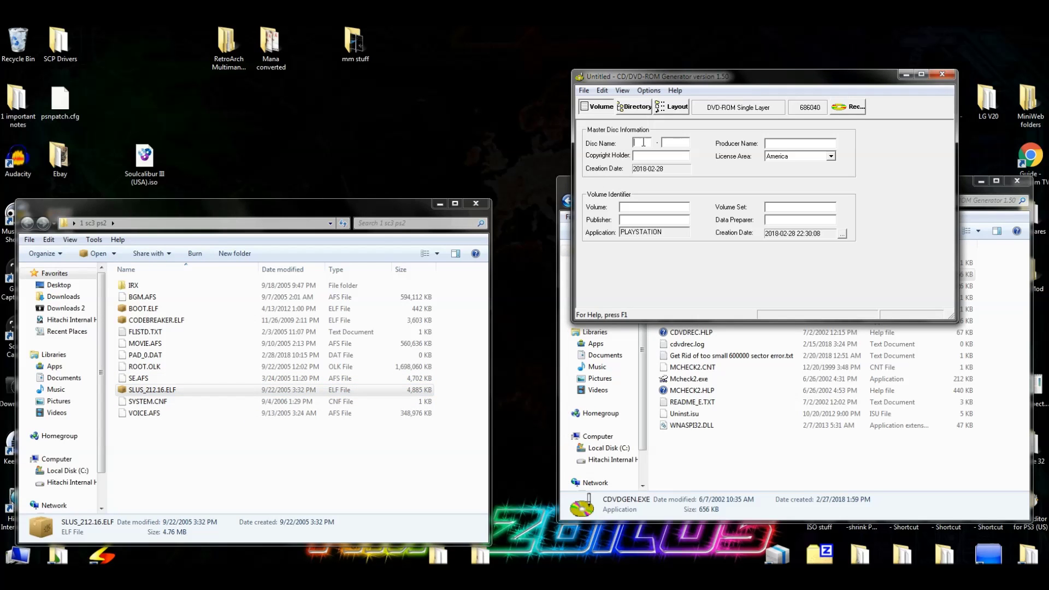
pyautogui.write('S')
pyautogui.click(666, 143)
pyautogui.write('2121')
pyautogui.click(258, 390)
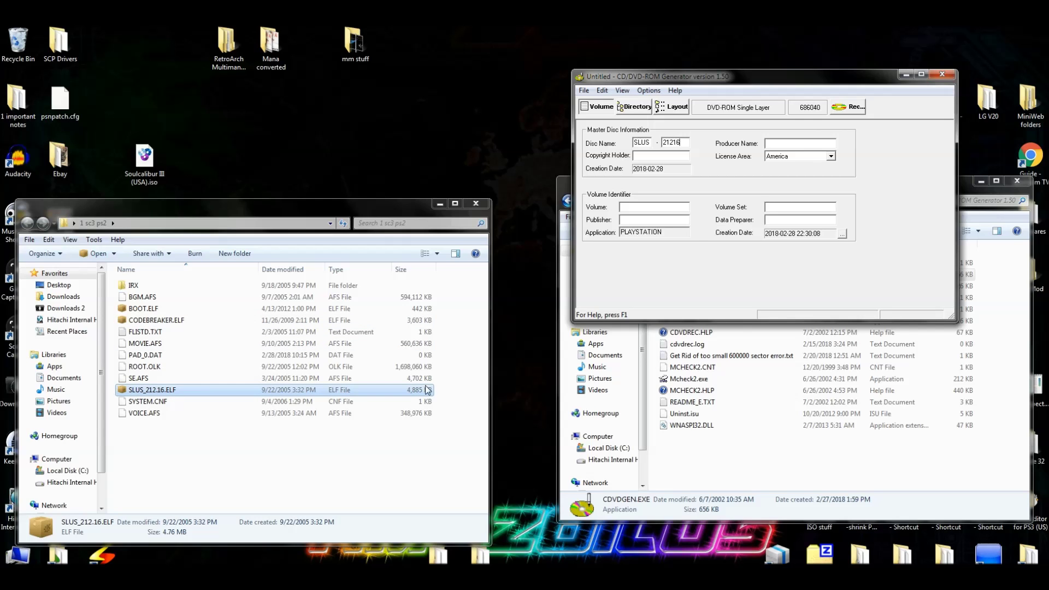
# - Set producer name PLAYSTATION and licence area America, then close the game folder window
pyautogui.click(675, 268)
pyautogui.write('PLAYSTATION')
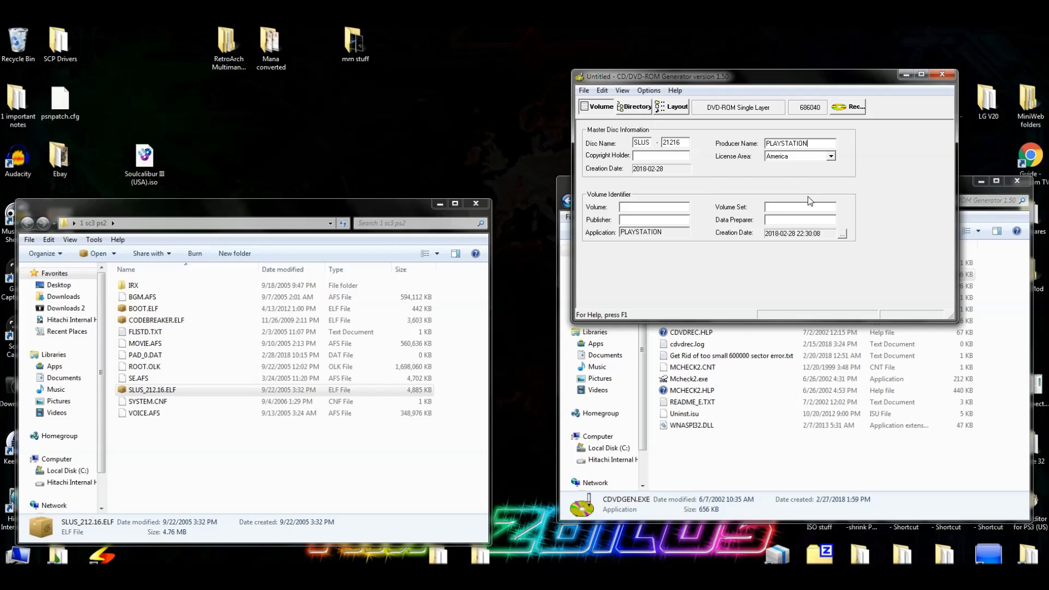
pyautogui.click(830, 158)
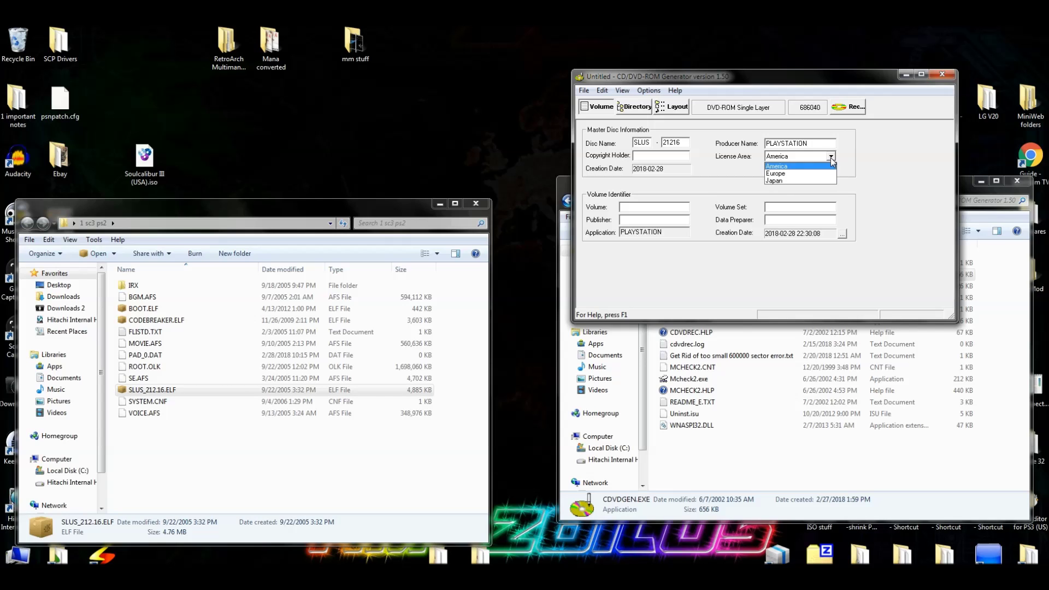
pyautogui.click(788, 173)
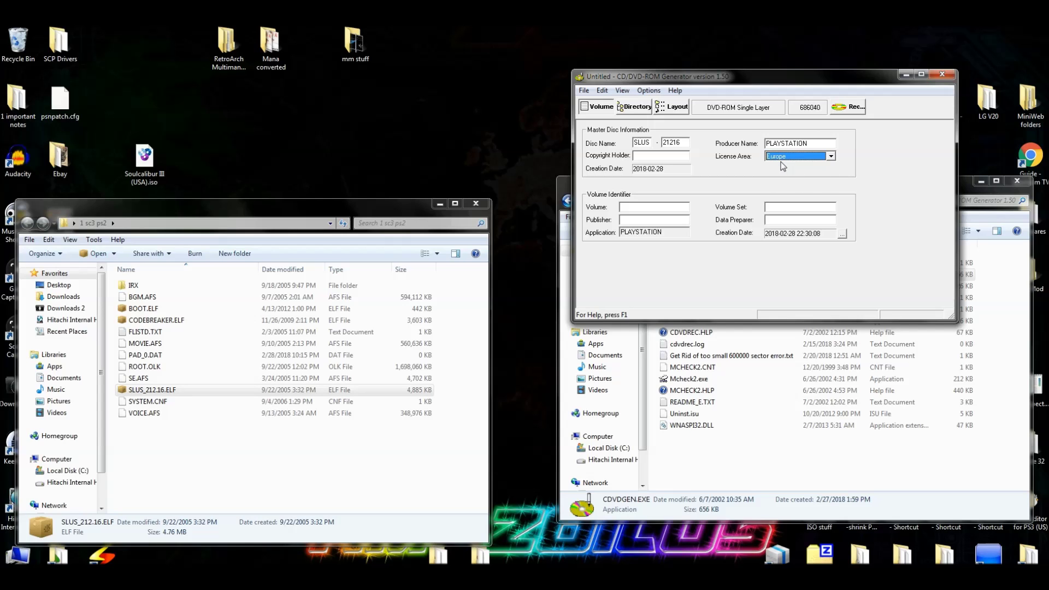
pyautogui.click(831, 157)
pyautogui.click(806, 172)
pyautogui.click(482, 206)
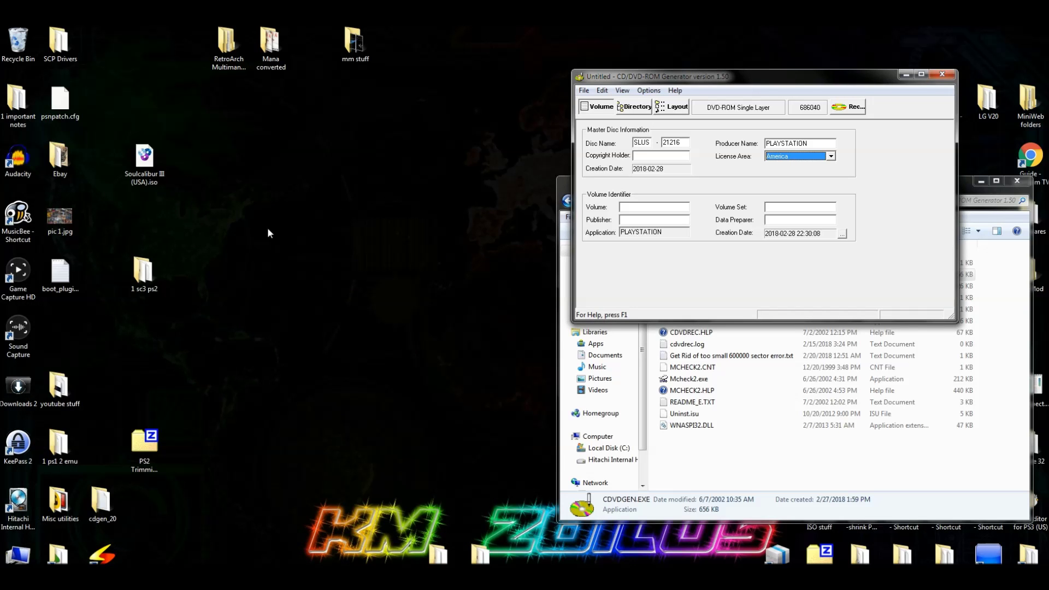
# - Make a new desktop folder named '1 IML' and drag it higher up the desktop
pyautogui.rightClick(221, 253)
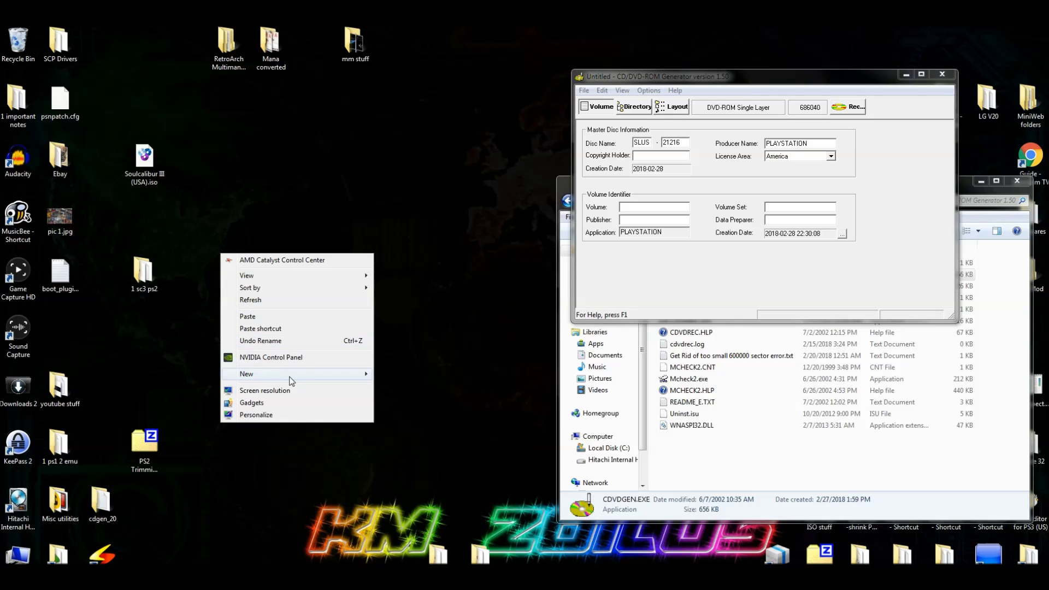
pyautogui.moveTo(292, 376)
pyautogui.click(421, 375)
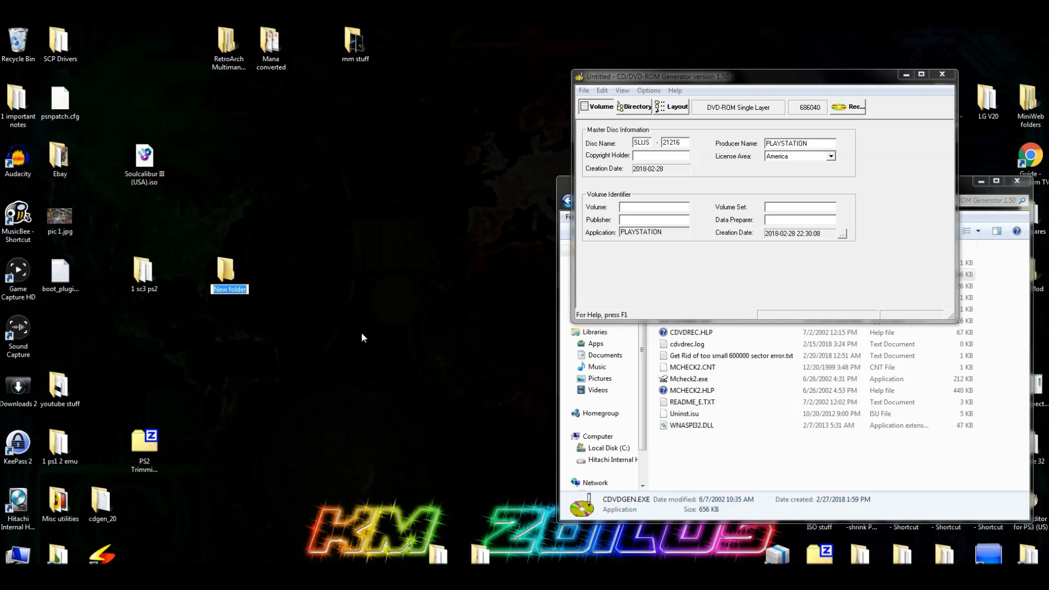
pyautogui.write('1 IML')
pyautogui.press('Return')
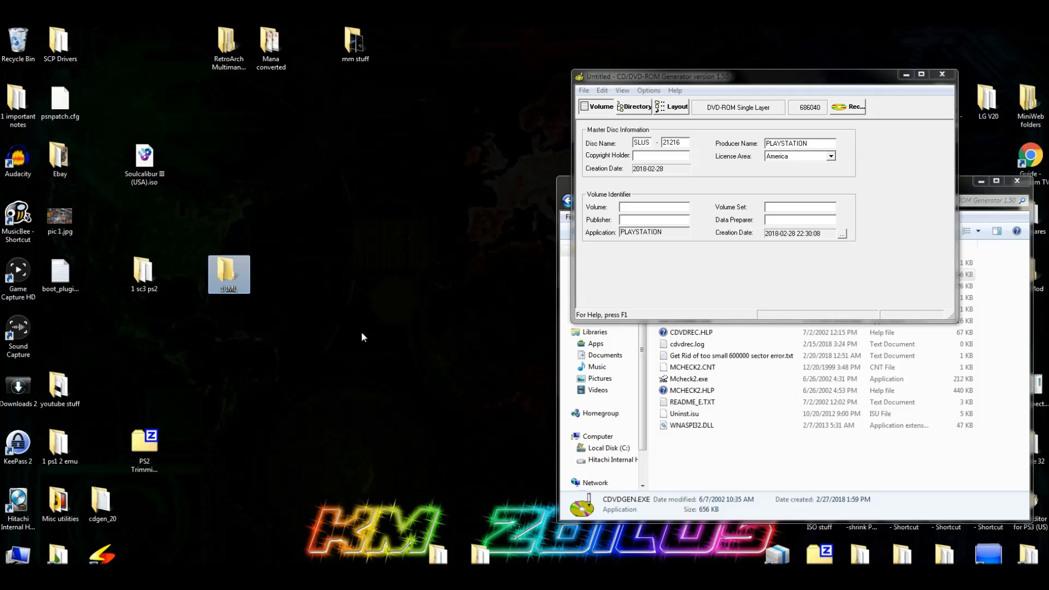
pyautogui.moveTo(241, 279); pyautogui.dragTo(199, 227)
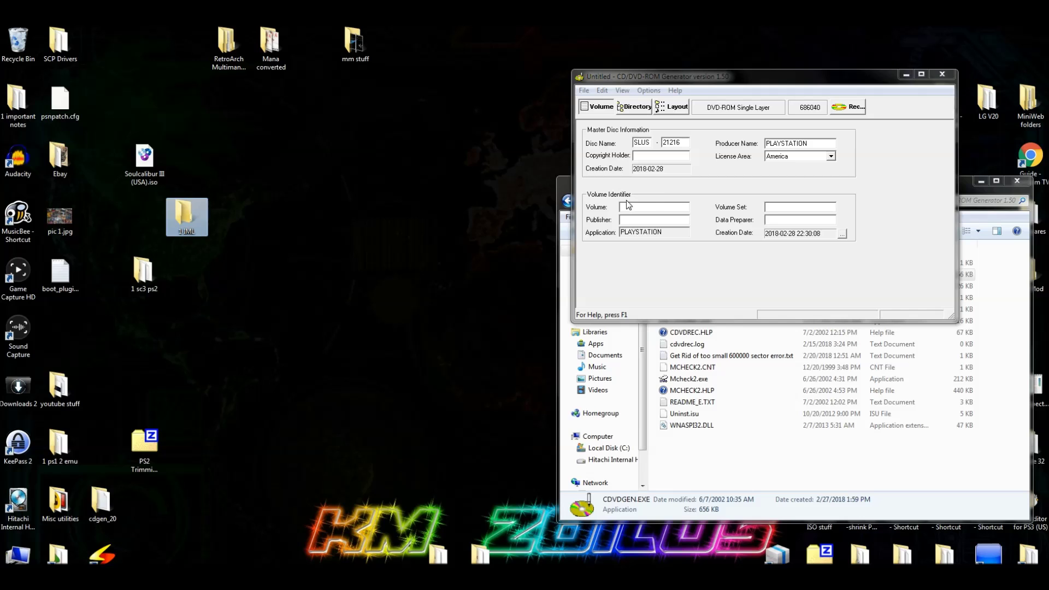
# - Export the disc layout as IML file SC3PS2 into Desktop\1 IML
pyautogui.click(585, 91)
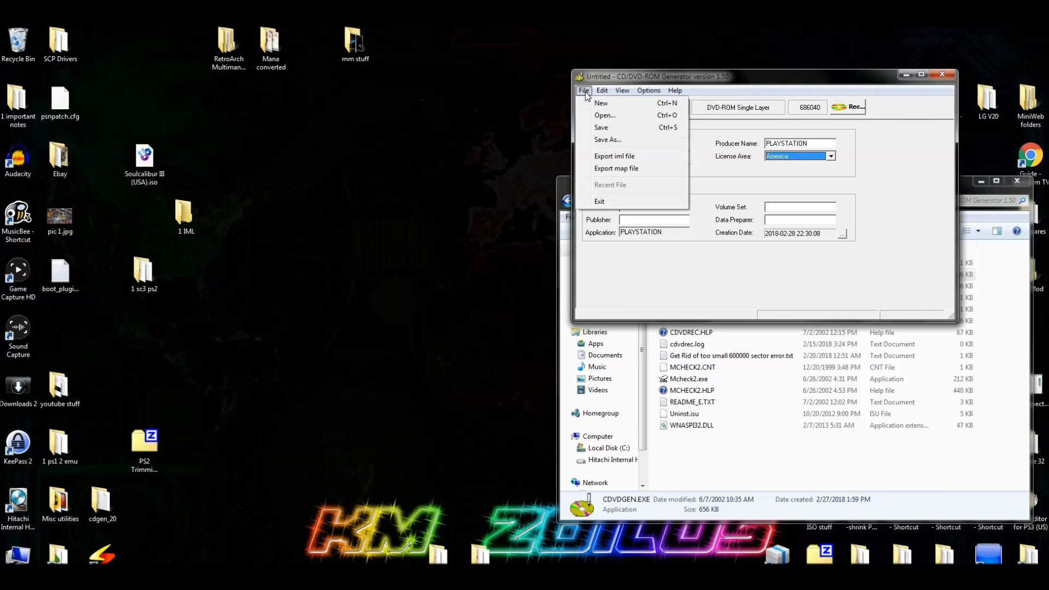
pyautogui.click(616, 159)
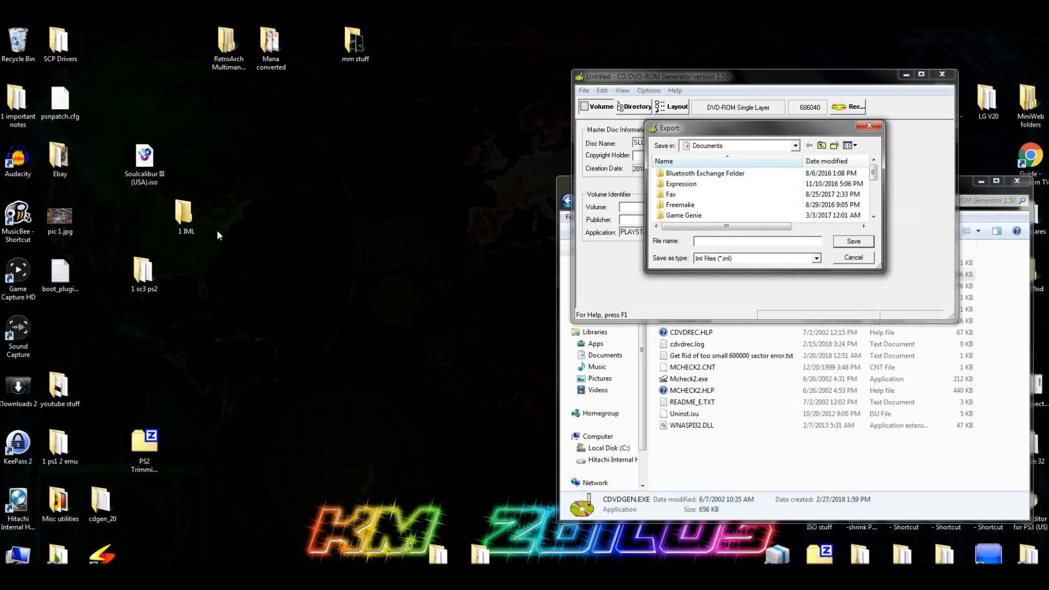
pyautogui.click(821, 146)
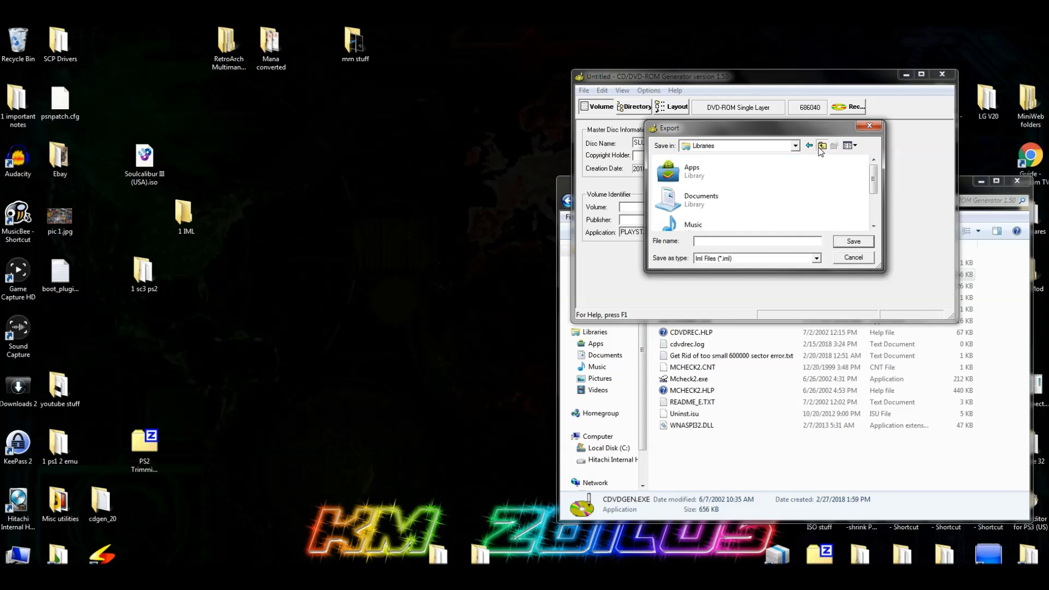
pyautogui.click(822, 146)
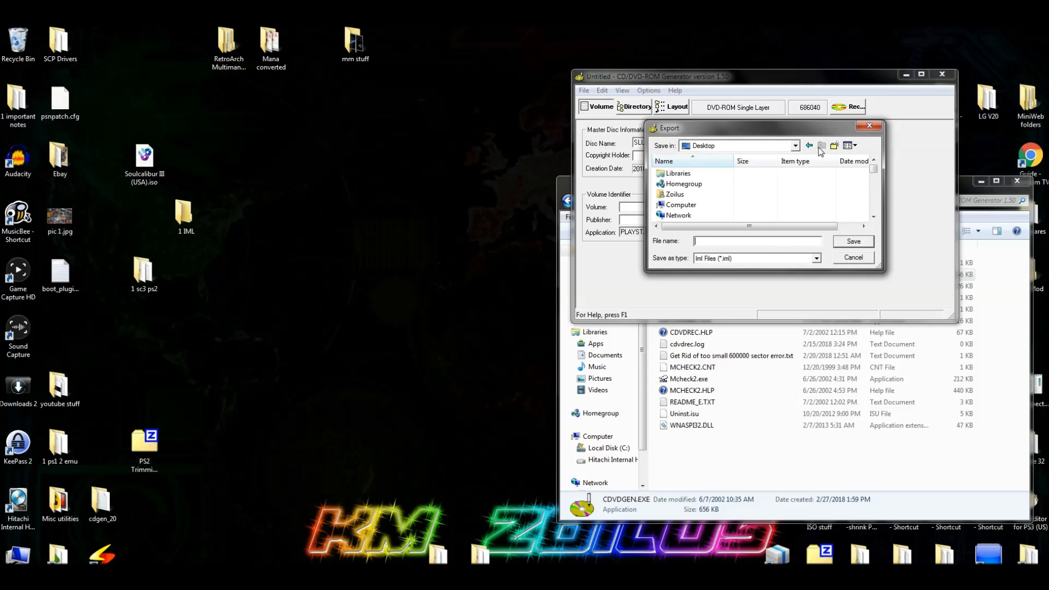
pyautogui.click(873, 216)
pyautogui.click(874, 217)
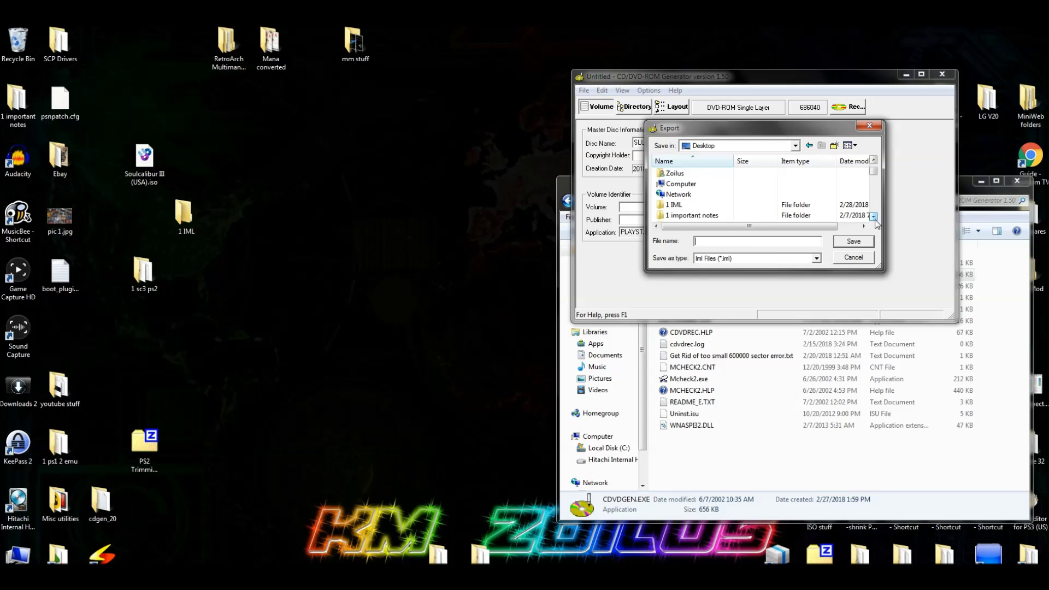
pyautogui.click(691, 211)
pyautogui.click(852, 241)
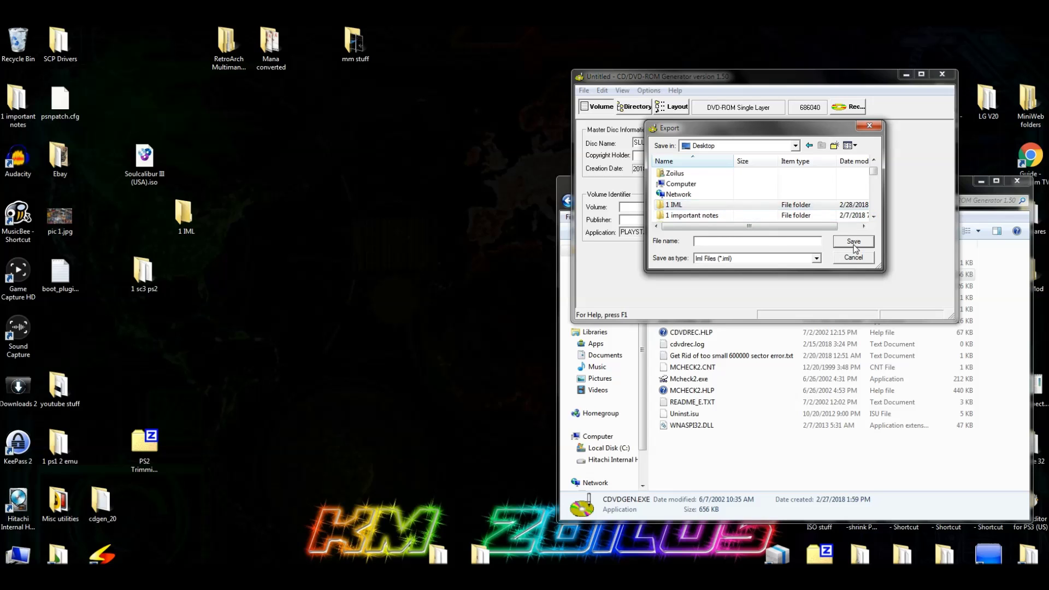
pyautogui.click(719, 240)
pyautogui.write('SC3')
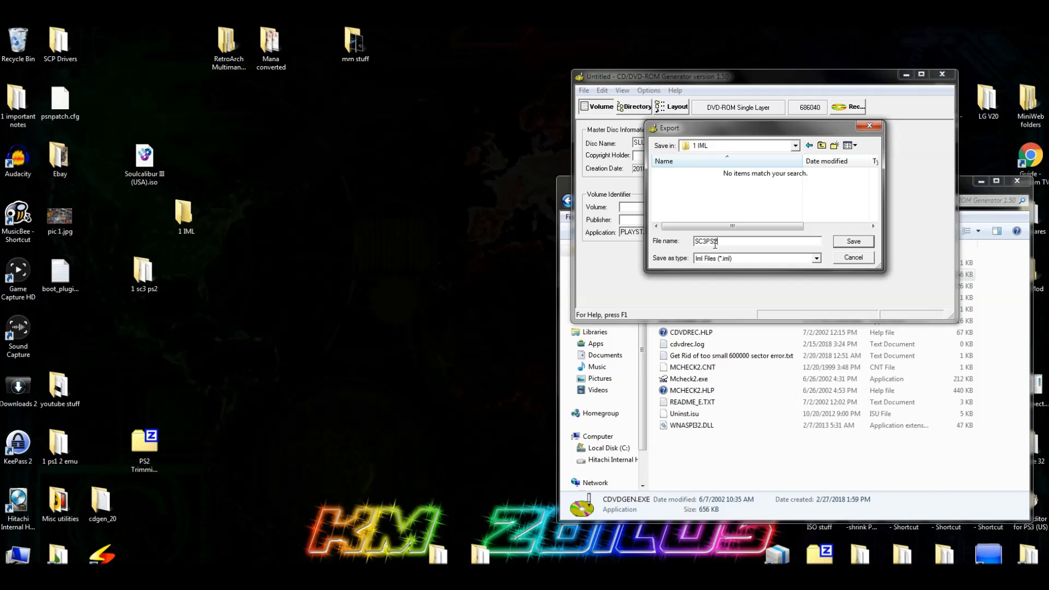
pyautogui.click(845, 243)
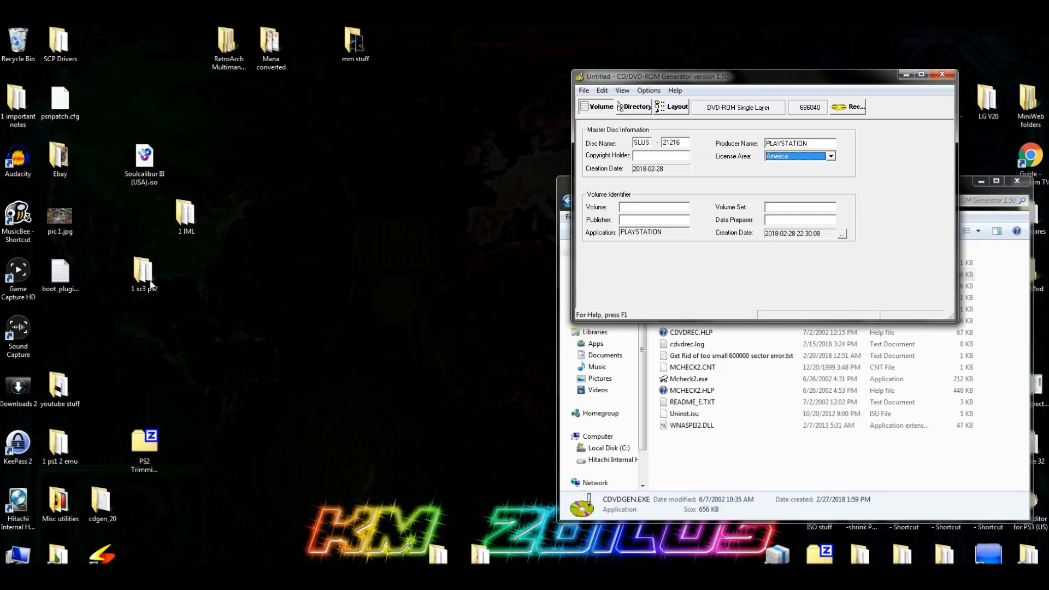
# - Check that SC3PS2.iml and SC3PS2.ims are in the 1 IML folder, then close it
pyautogui.doubleClick(187, 219)
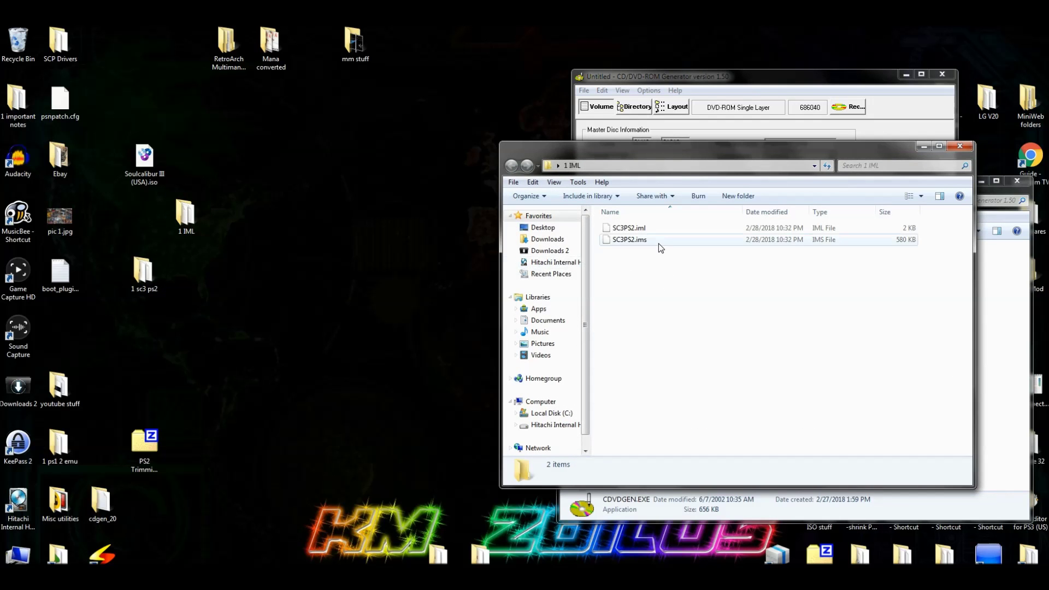
pyautogui.click(641, 232)
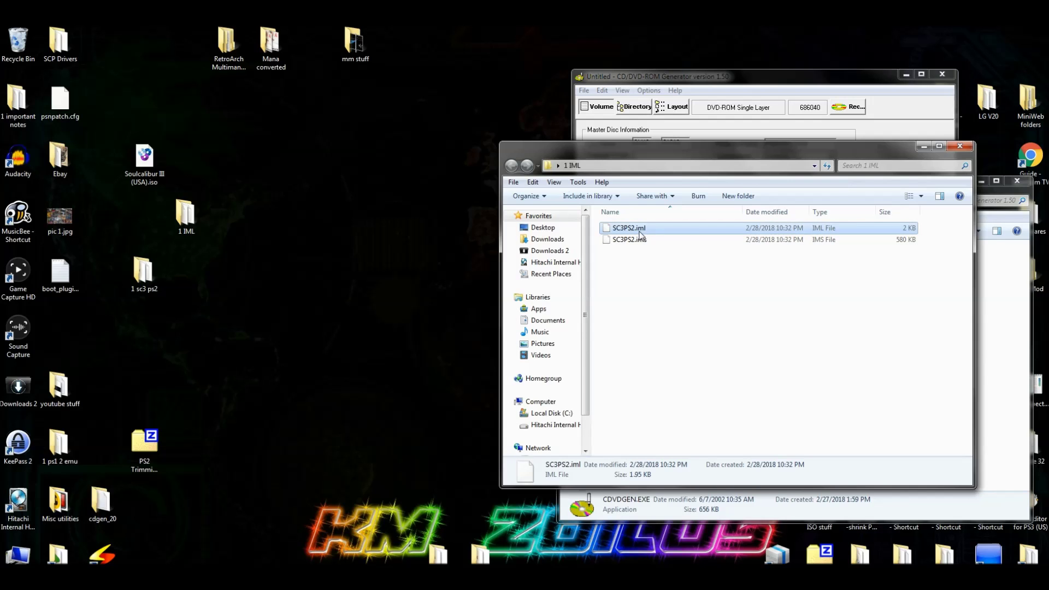
pyautogui.click(643, 240)
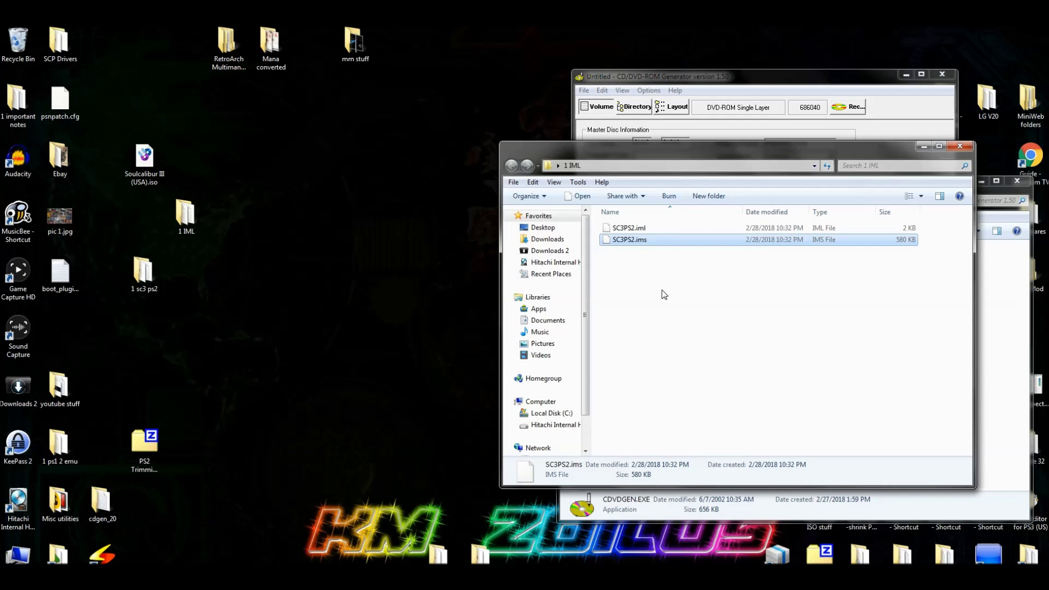
pyautogui.click(957, 147)
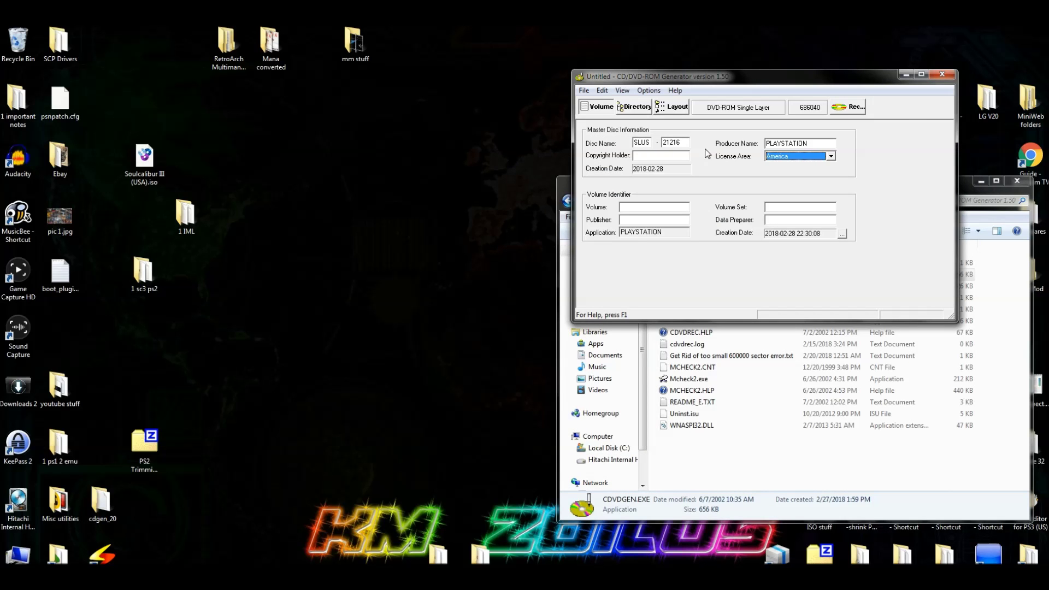
# - Close the generator without saving and open PS2 Trimming > 3. Gnie IML2ISO
pyautogui.click(942, 75)
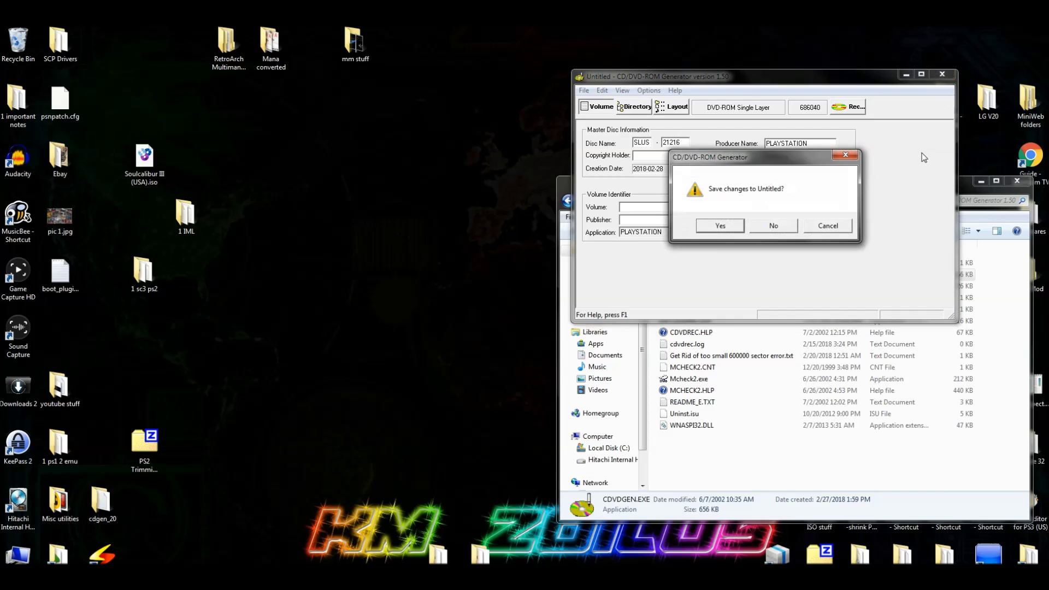
pyautogui.click(770, 227)
pyautogui.press('BackSpace')
pyautogui.doubleClick(706, 279)
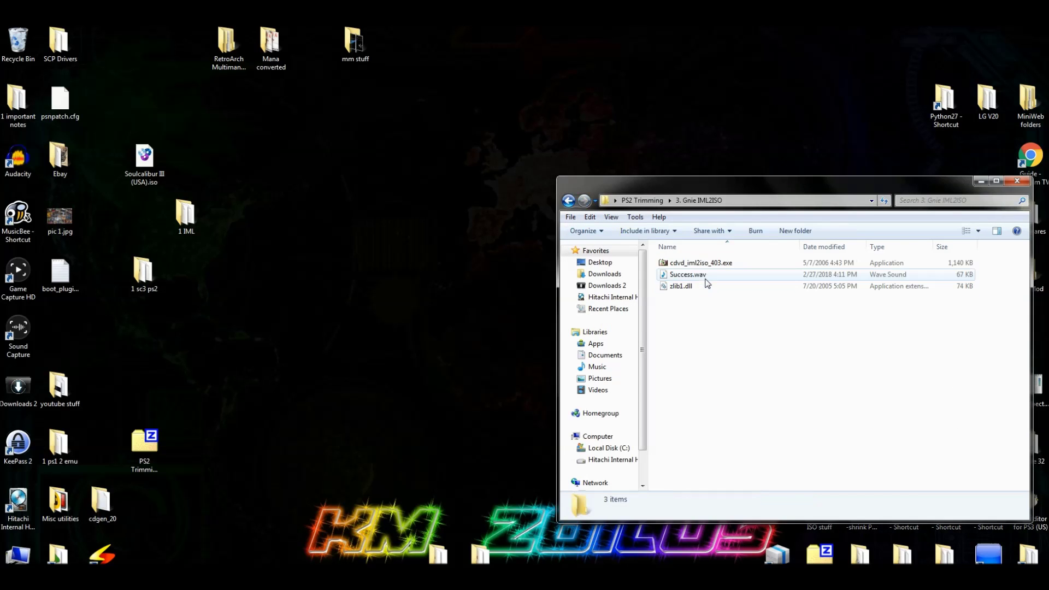
pyautogui.press('BackSpace')
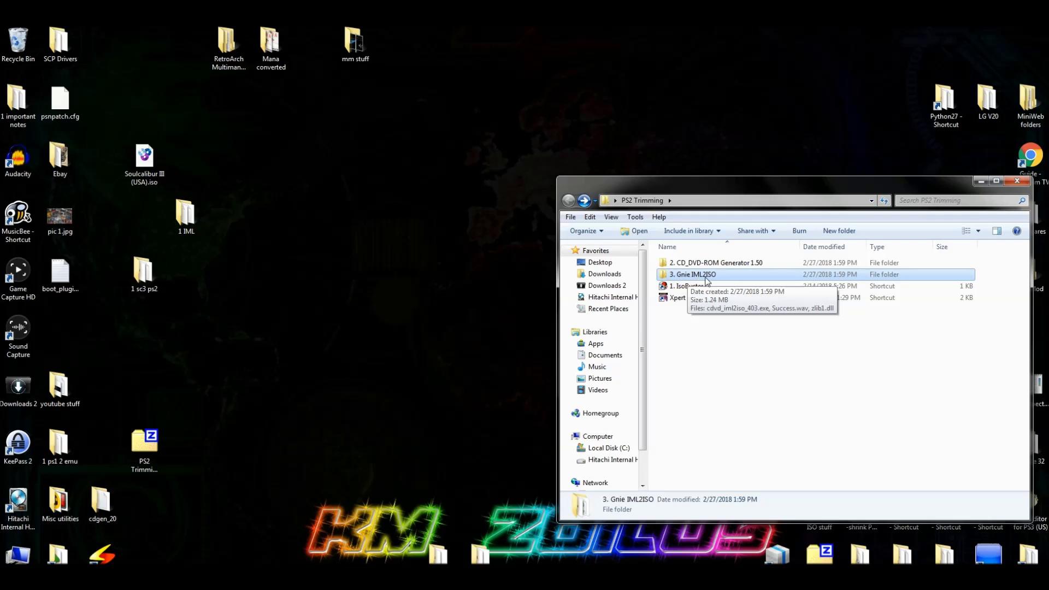
pyautogui.doubleClick(704, 276)
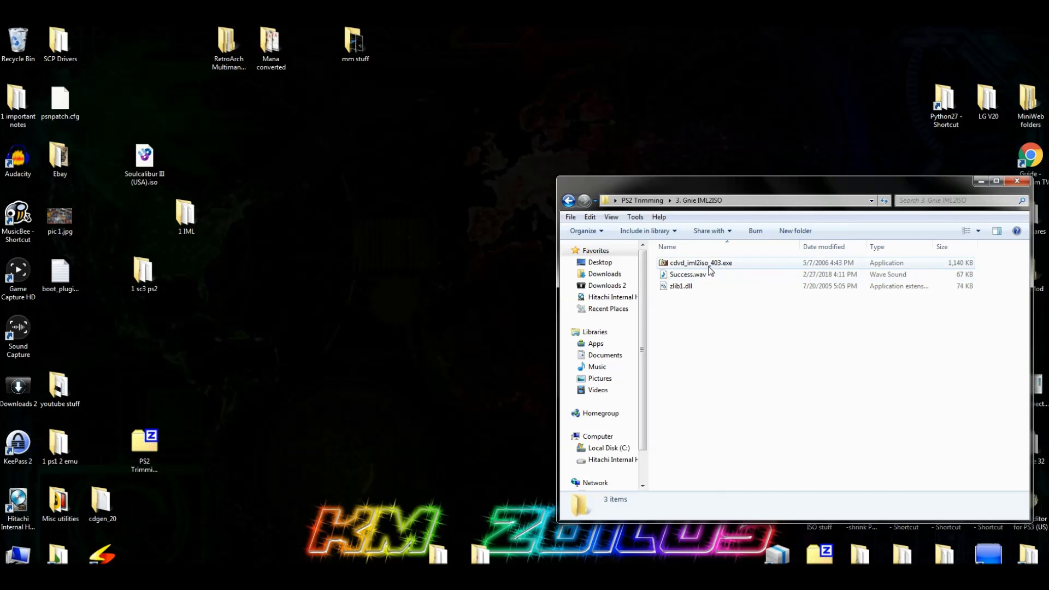
# - Launch CDVD-IML2ISO and load sc3ps2.iml from the 1 IML desktop folder
pyautogui.doubleClick(708, 265)
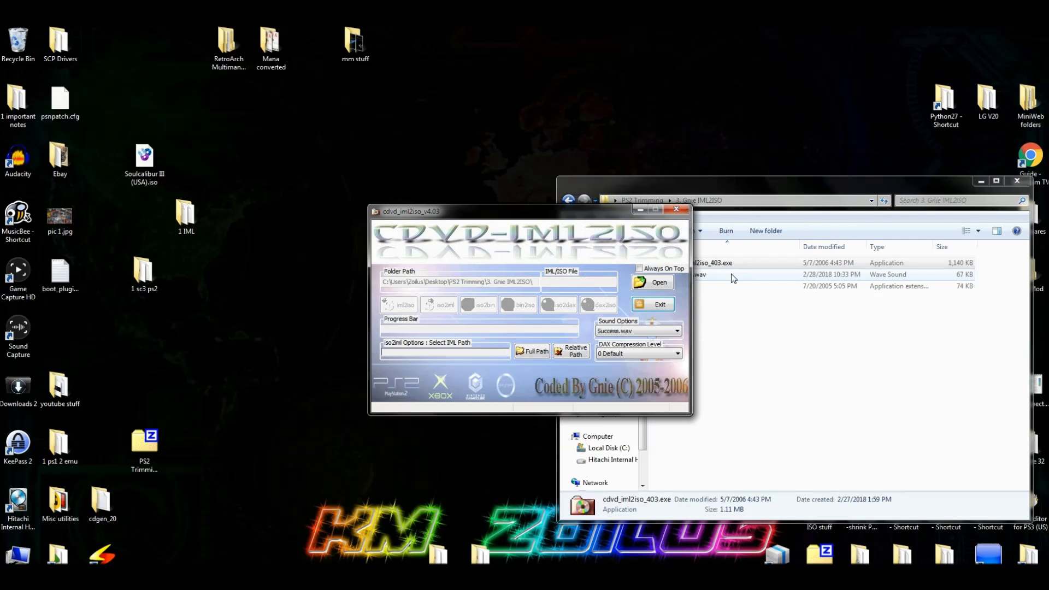
pyautogui.click(658, 283)
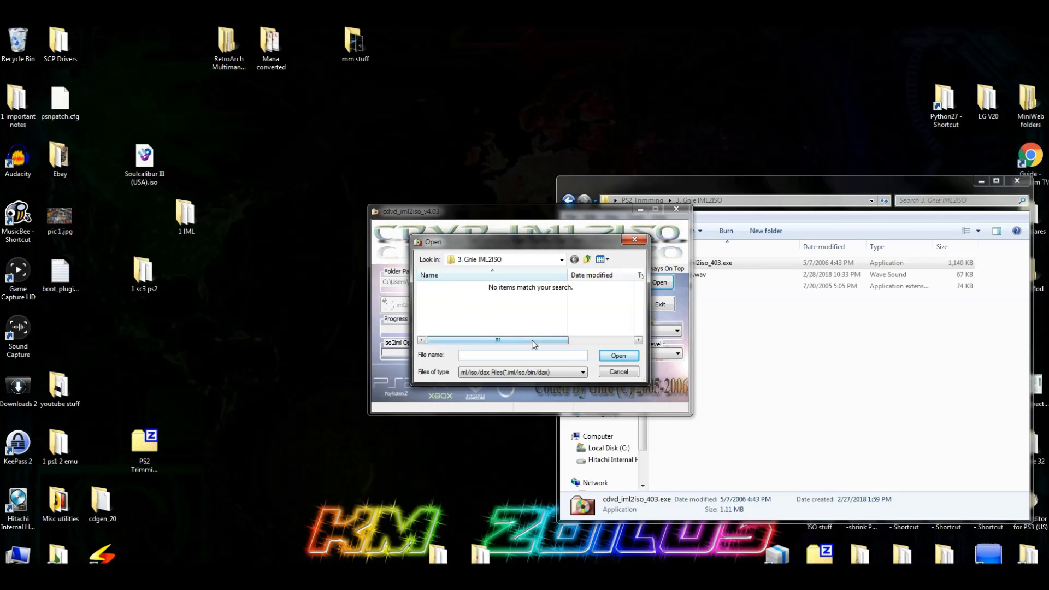
pyautogui.click(587, 260)
pyautogui.click(587, 260)
pyautogui.scroll(5, 462, 310)
pyautogui.scroll(1, 461, 311)
pyautogui.doubleClick(463, 310)
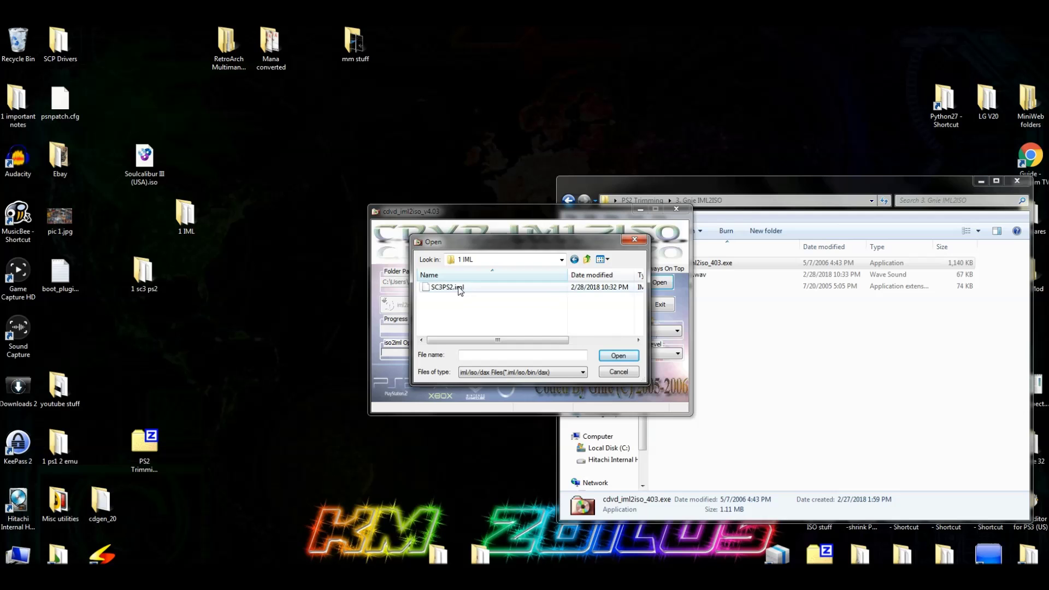
pyautogui.click(460, 290)
pyautogui.click(610, 358)
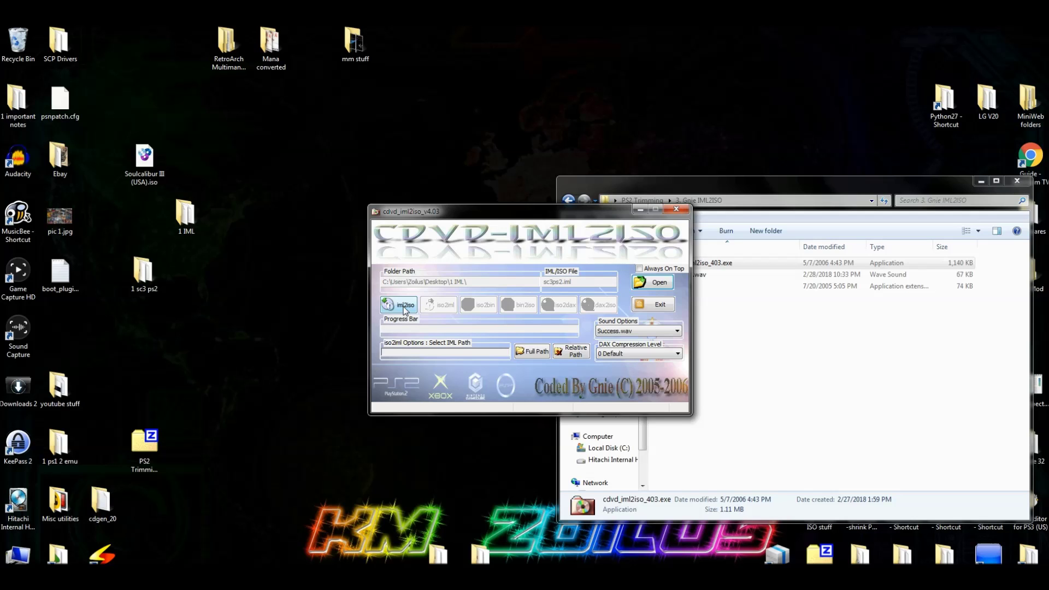
pyautogui.click(404, 310)
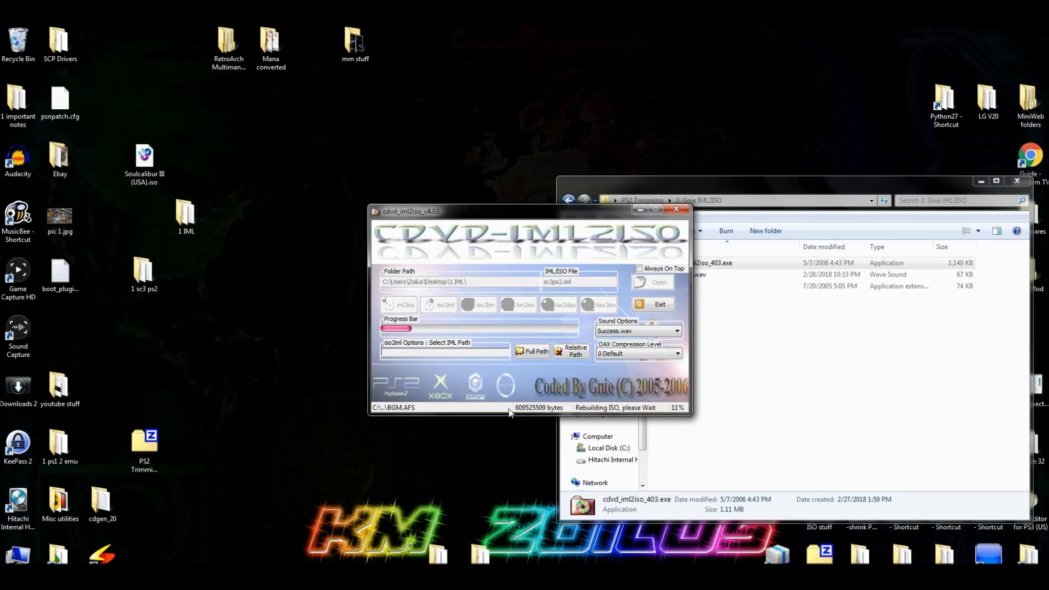
pyautogui.click(709, 422)
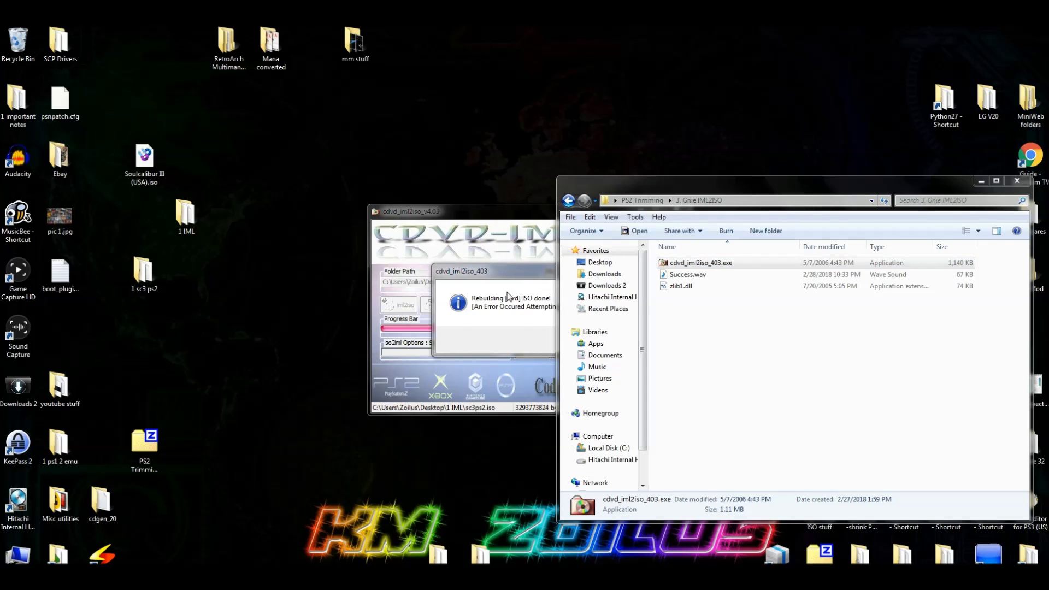
pyautogui.click(520, 325)
pyautogui.click(593, 340)
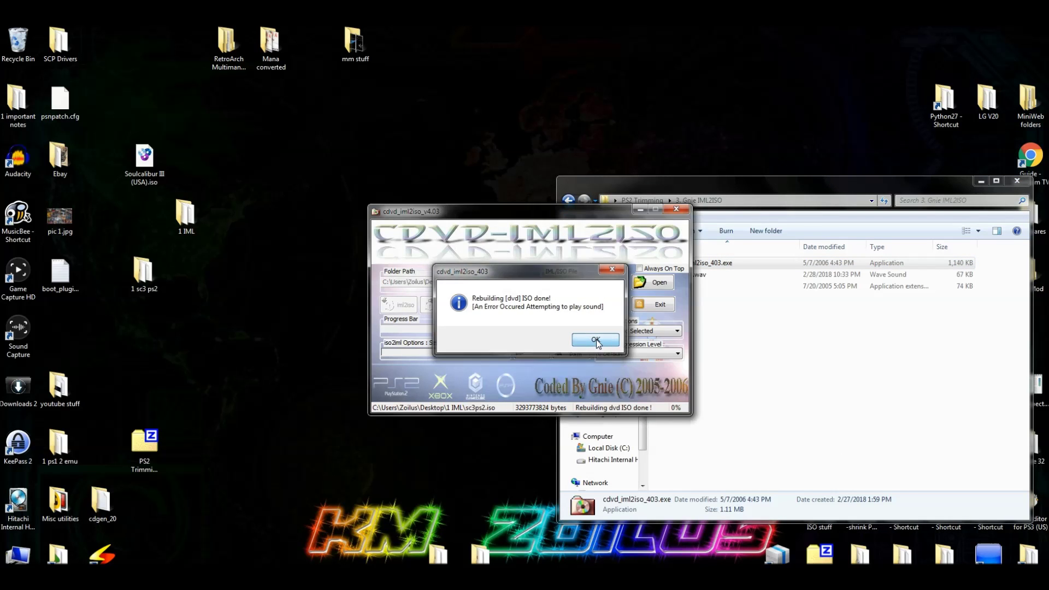
pyautogui.click(678, 210)
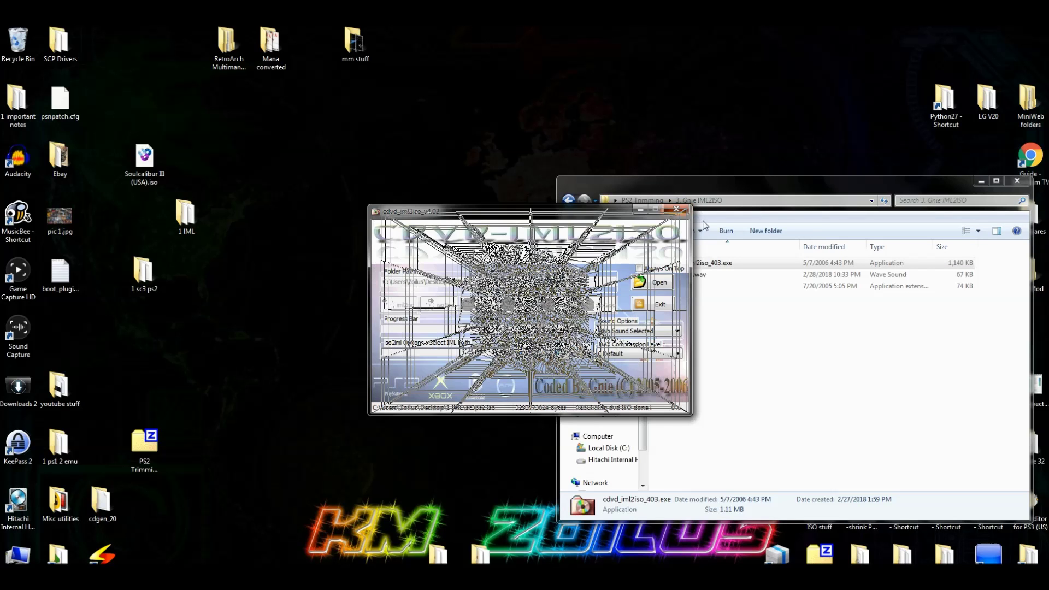
pyautogui.click(677, 210)
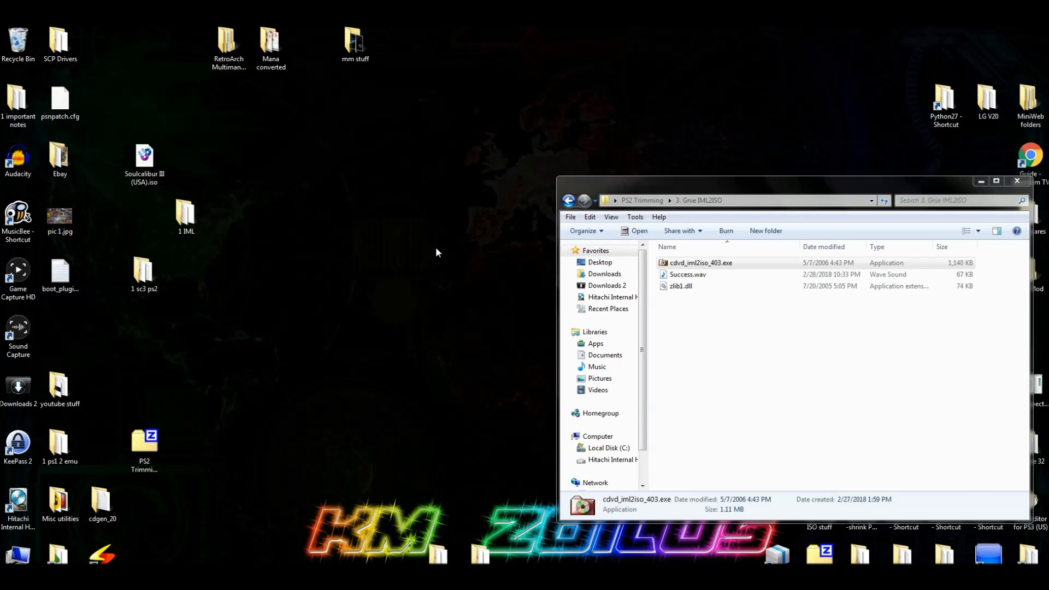
pyautogui.hotkey('alt', 'F4')
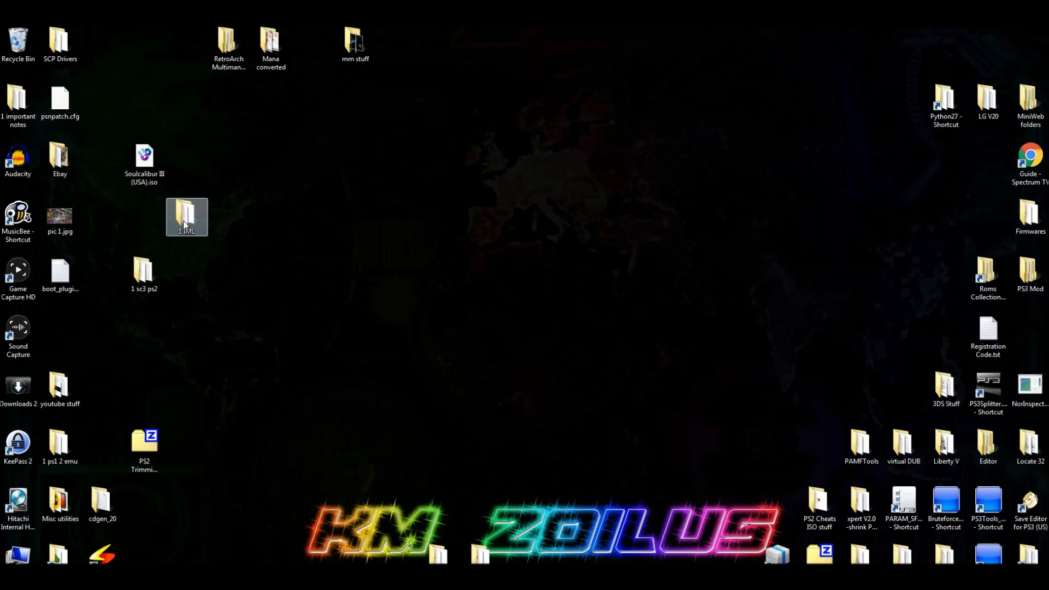
# - Rename SC3PS2.iso in the 1 IML folder to 'Soulcalibur 3.iso'
pyautogui.doubleClick(184, 219)
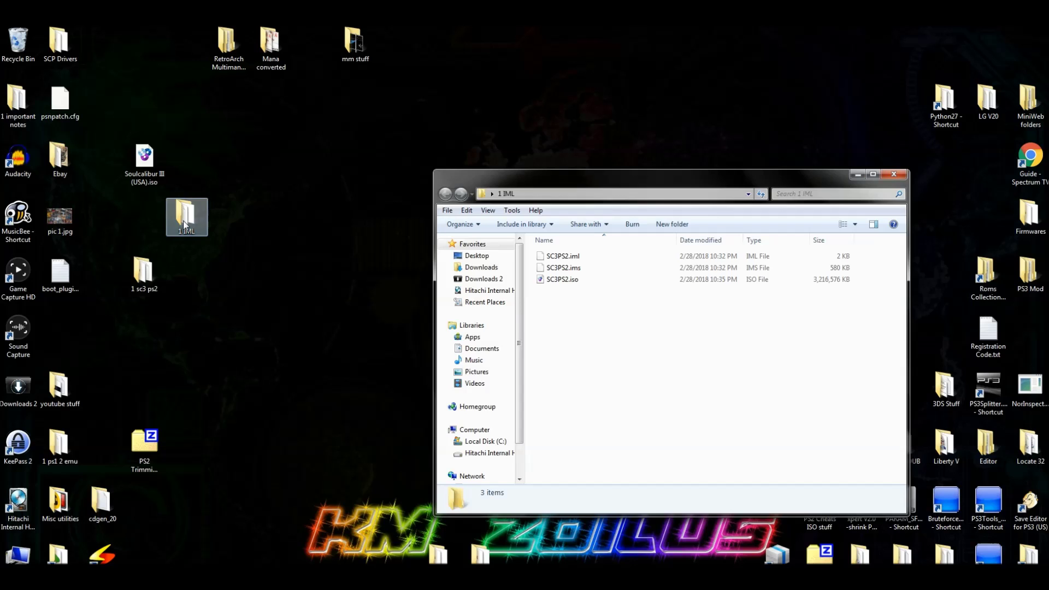
pyautogui.click(573, 283)
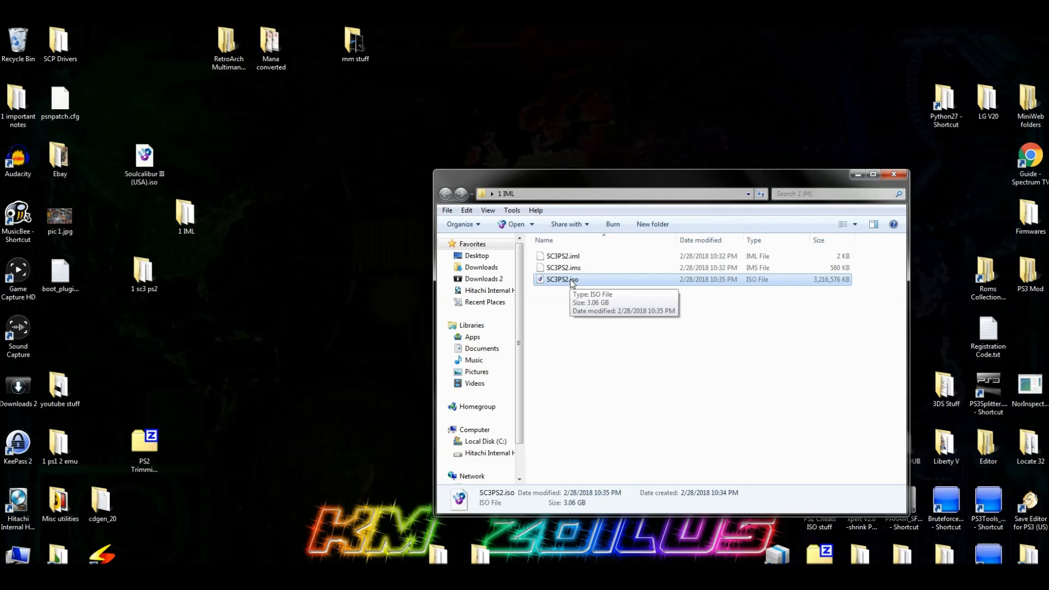
pyautogui.click(571, 282)
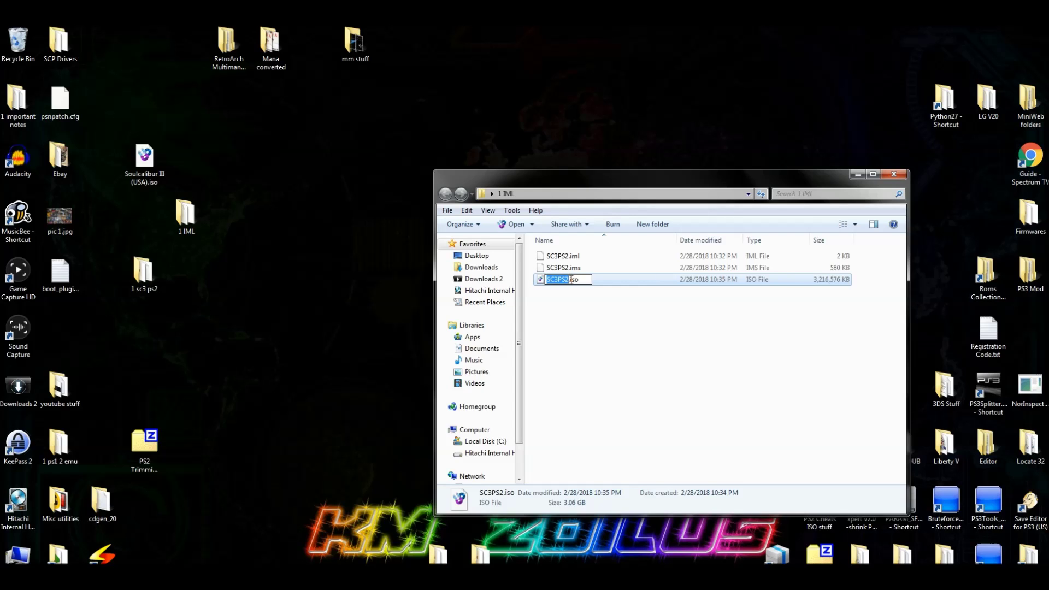
pyautogui.write('Soulcalibur 3')
pyautogui.press('Return')
# - Move Soulcalibur 3.iso onto the desktop and close the 1 IML folder
pyautogui.moveTo(572, 283); pyautogui.dragTo(314, 235)
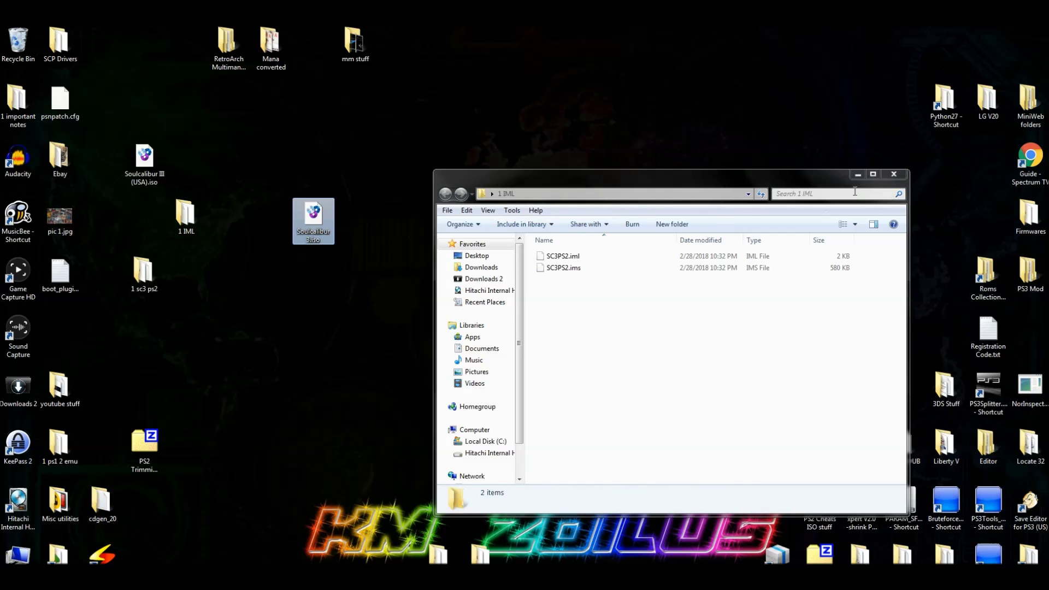
pyautogui.click(894, 174)
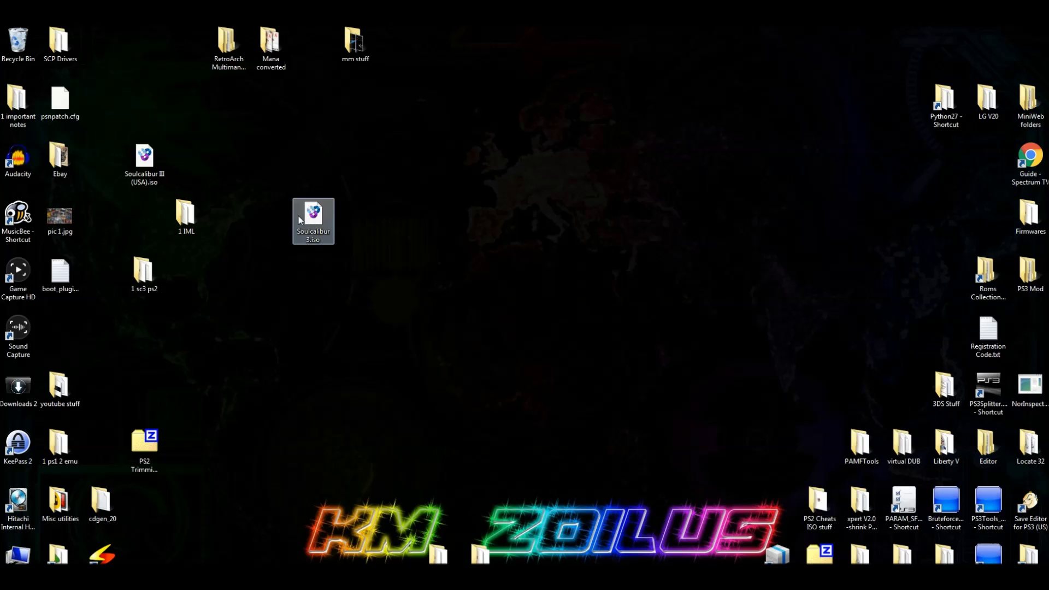
pyautogui.moveTo(308, 221); pyautogui.dragTo(248, 266)
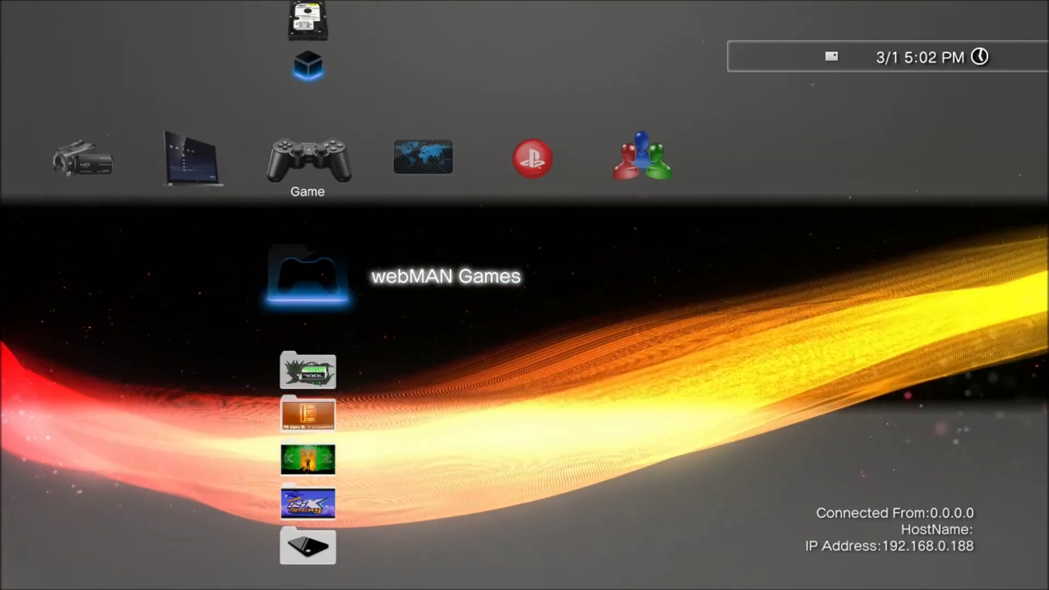
# - Check the MC1 and MC2 cards in the Memory Card Utility
pyautogui.press('Up')
pyautogui.press('Up')
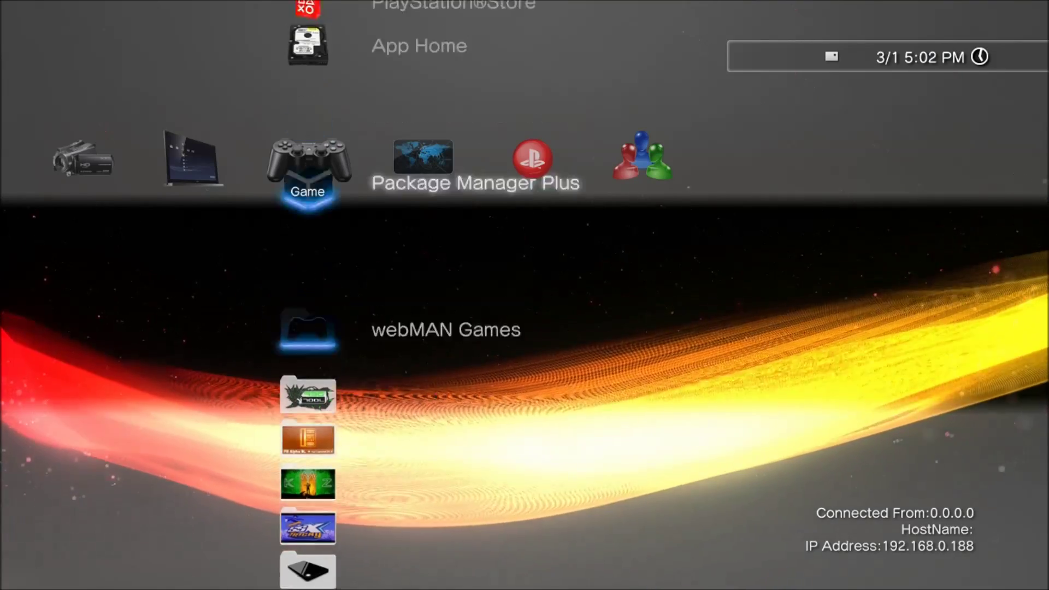
pyautogui.press('Up')
pyautogui.press('Up')
pyautogui.press('Up')
pyautogui.press('Up')
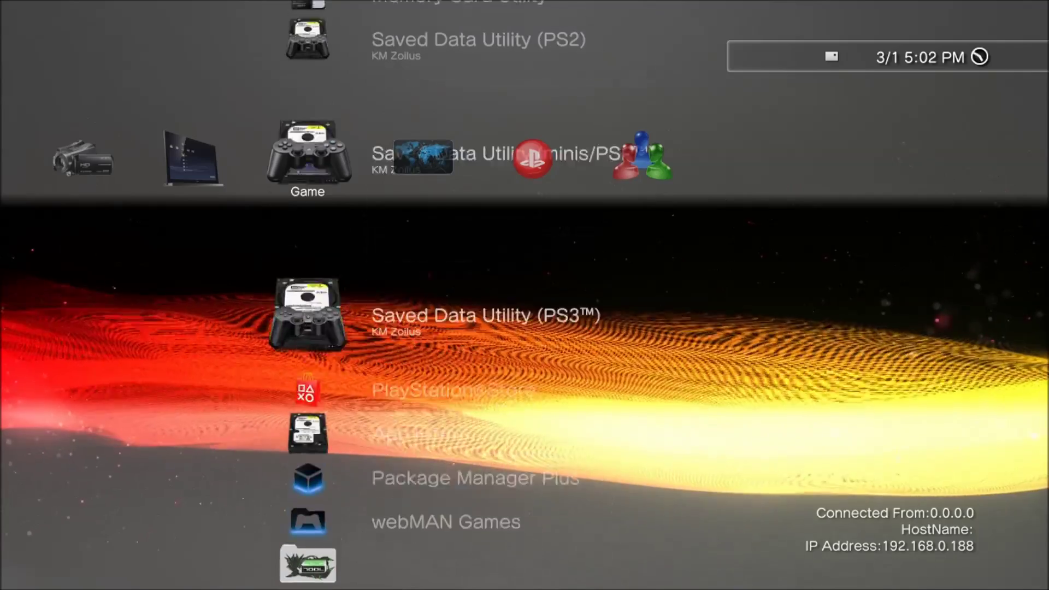
pyautogui.press('Up')
pyautogui.press('Up')
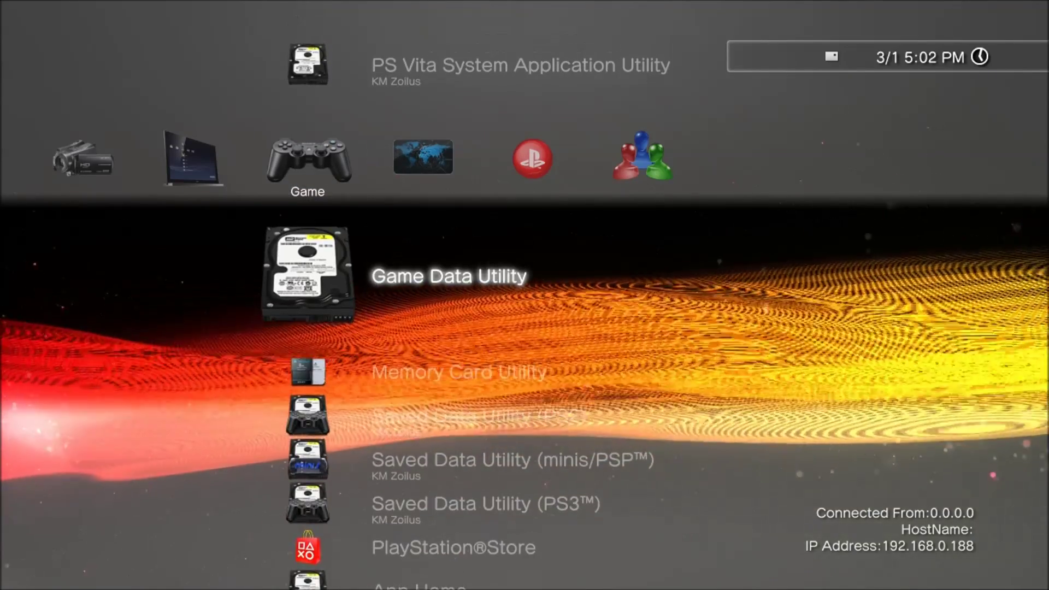
pyautogui.press('Down')
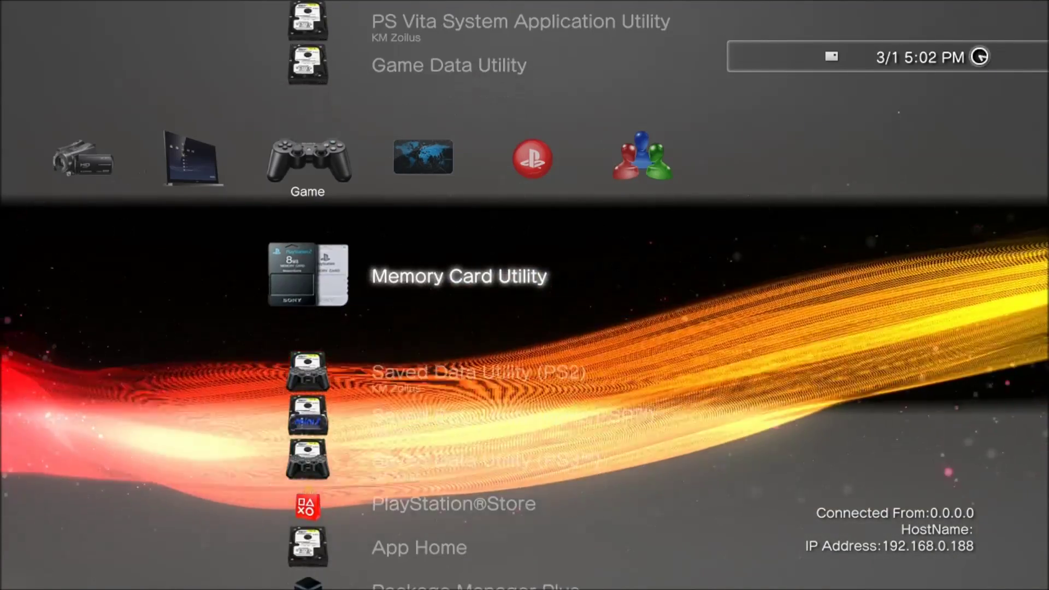
pyautogui.press('Return')
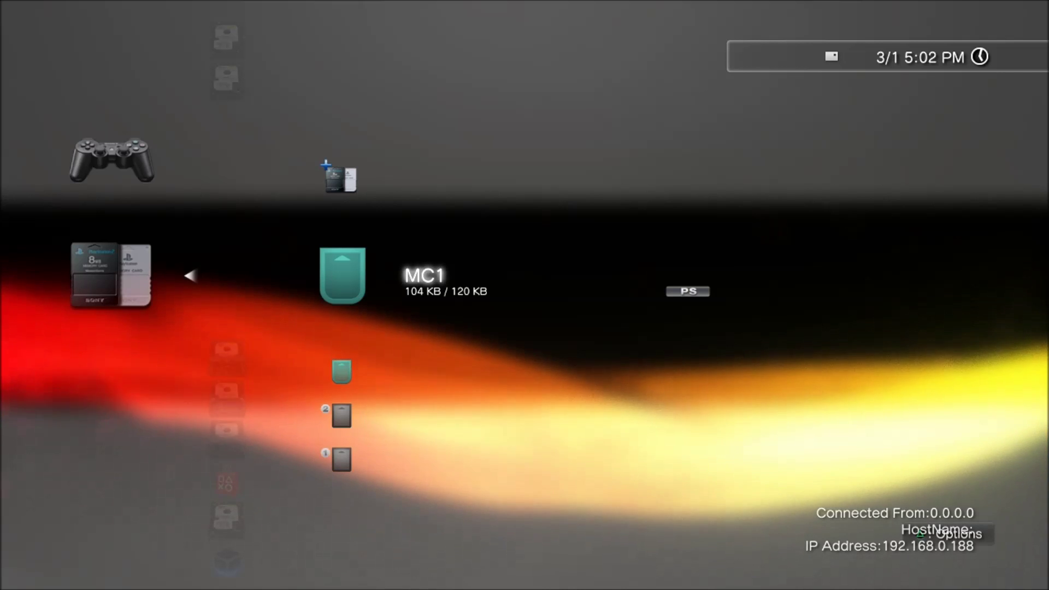
pyautogui.press('Down')
pyautogui.press('Down')
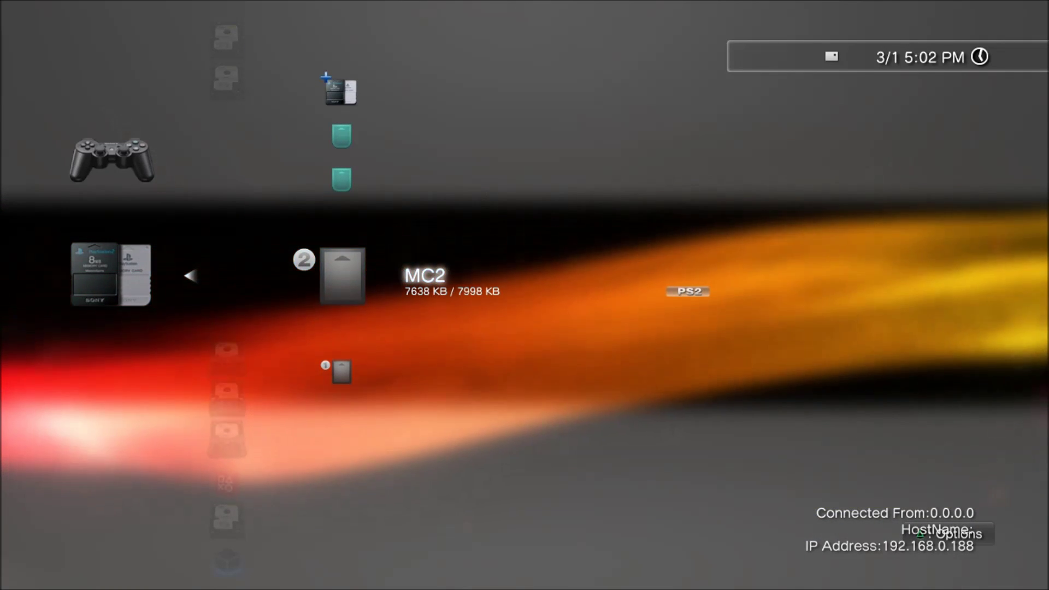
pyautogui.press('Down')
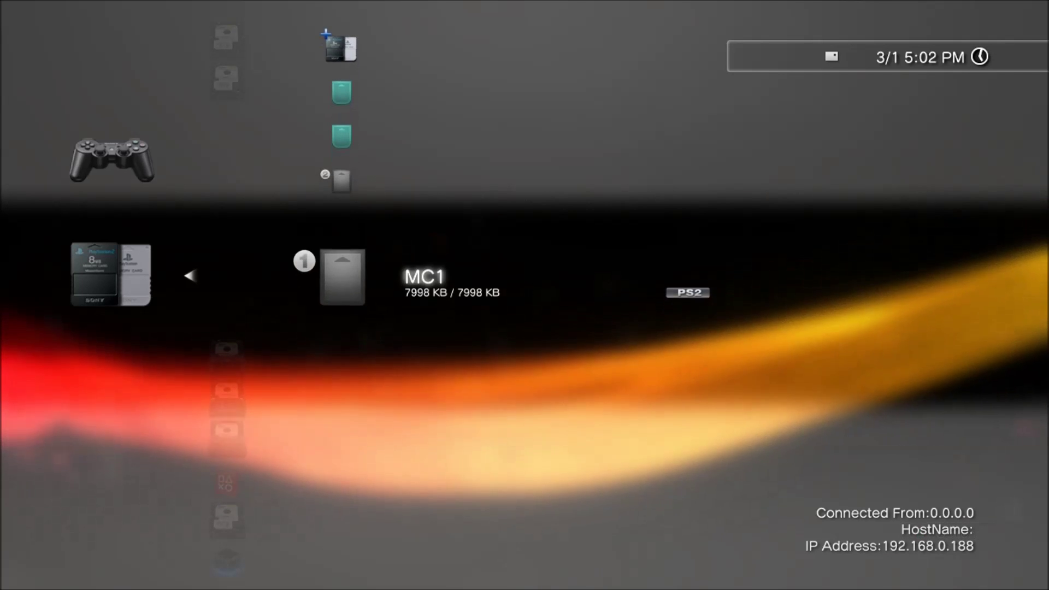
pyautogui.press('Up')
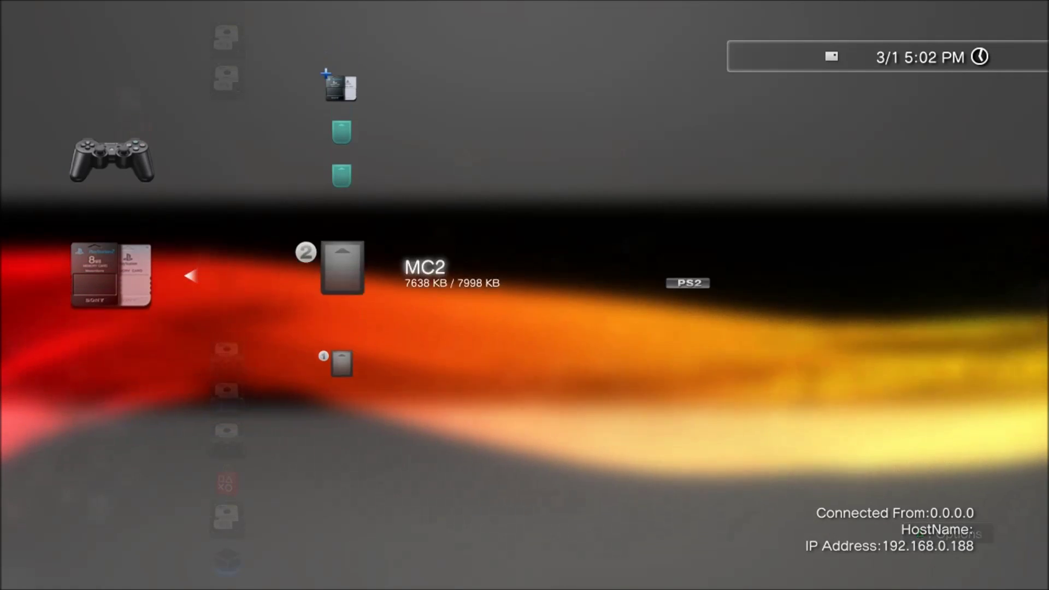
pyautogui.press('Down')
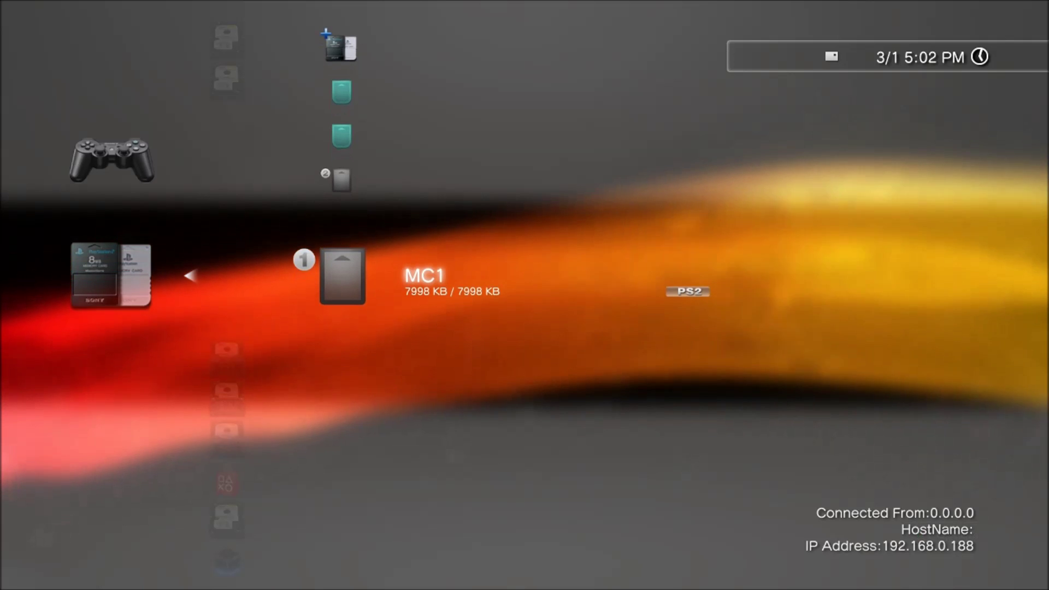
pyautogui.press('Up')
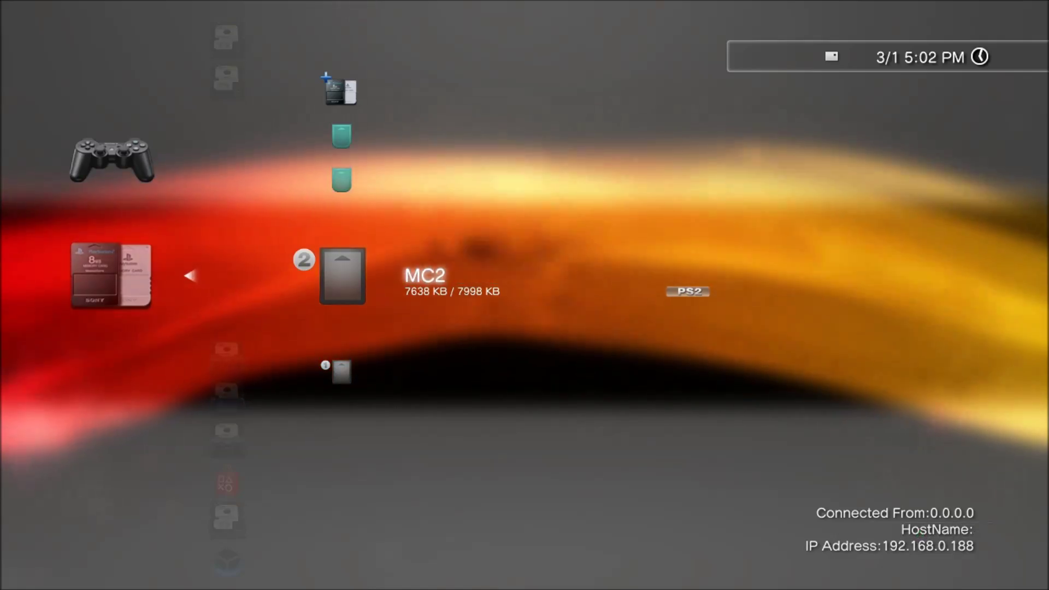
pyautogui.press('Escape')
# - Mount Soulcalibur 3 from webMAN Games > PLAYSTATION®2, then exit the web browser
pyautogui.press('Down')
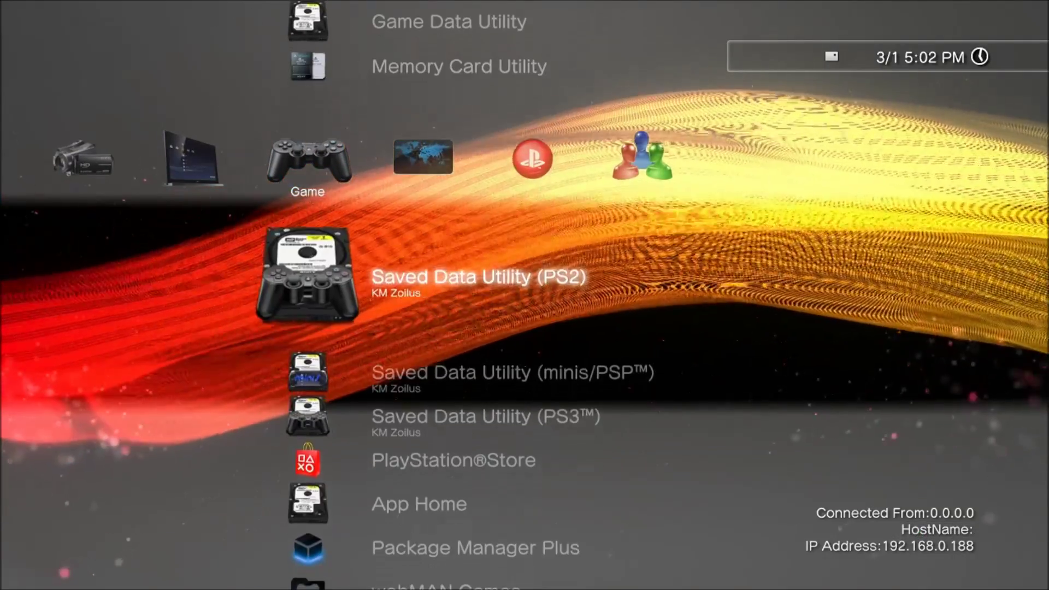
pyautogui.press('Down')
pyautogui.press('Down')
pyautogui.press('Down')
pyautogui.press('Down')
pyautogui.press('Down')
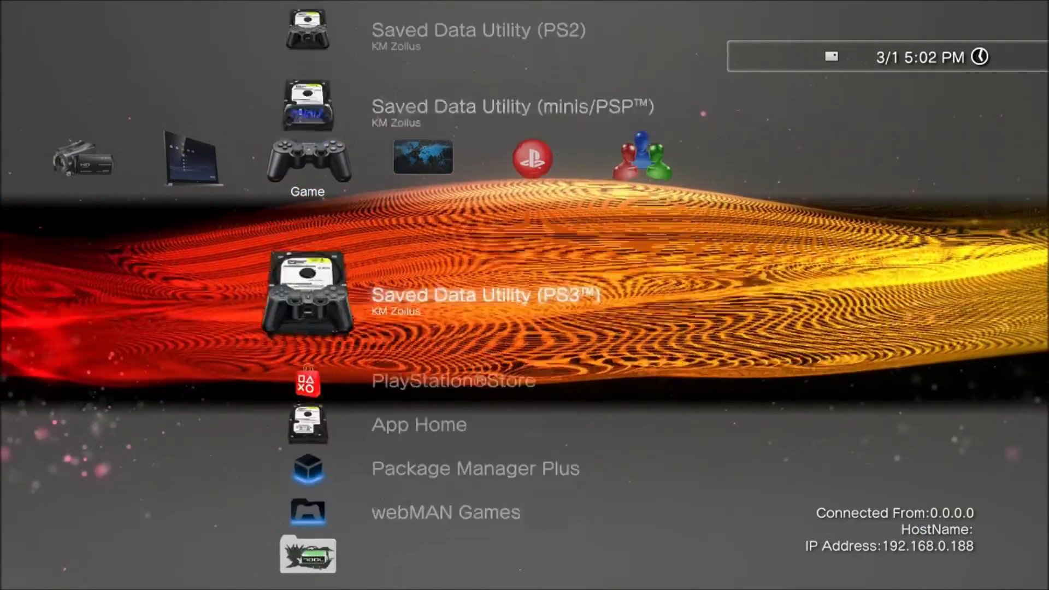
pyautogui.press('Down')
pyautogui.press('Return')
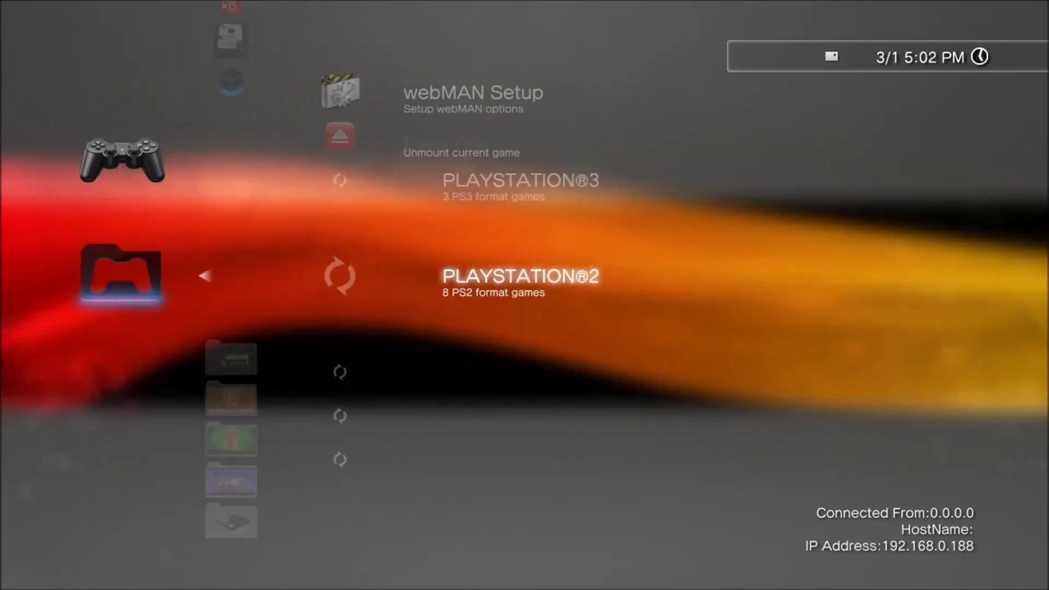
pyautogui.press('Down')
pyautogui.press('Up')
pyautogui.press('Return')
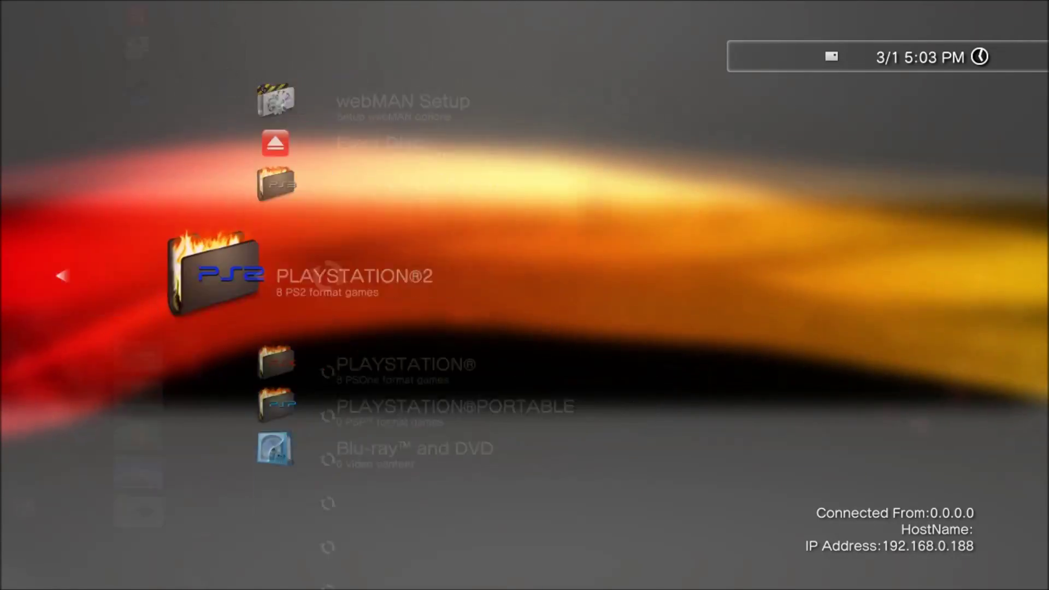
pyautogui.press('Down')
pyautogui.press('Down')
pyautogui.press('Down')
pyautogui.press('Down')
pyautogui.press('Down')
pyautogui.press('Down')
pyautogui.press('Down')
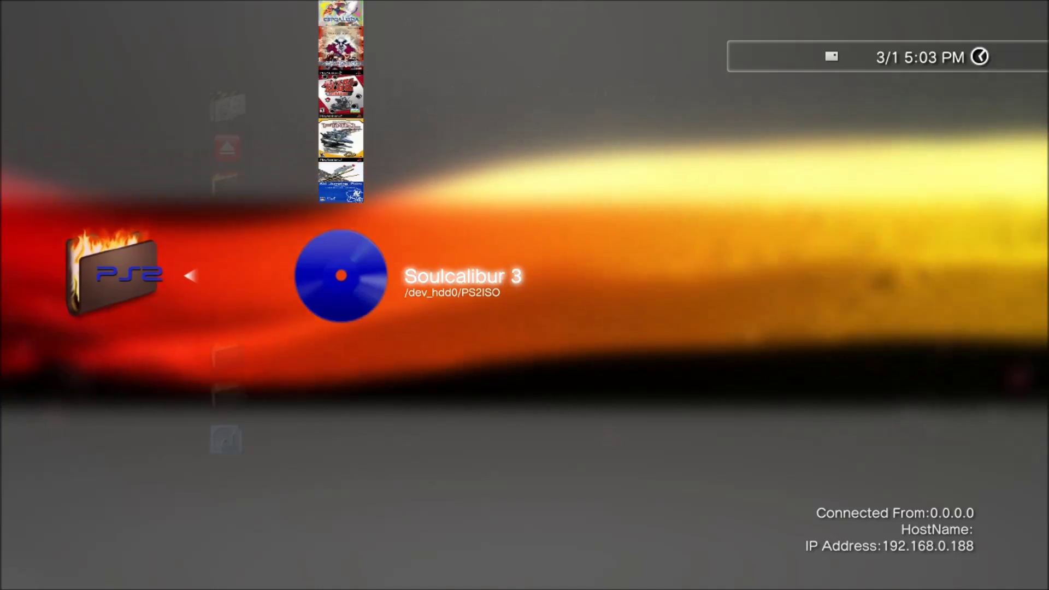
pyautogui.press('Return')
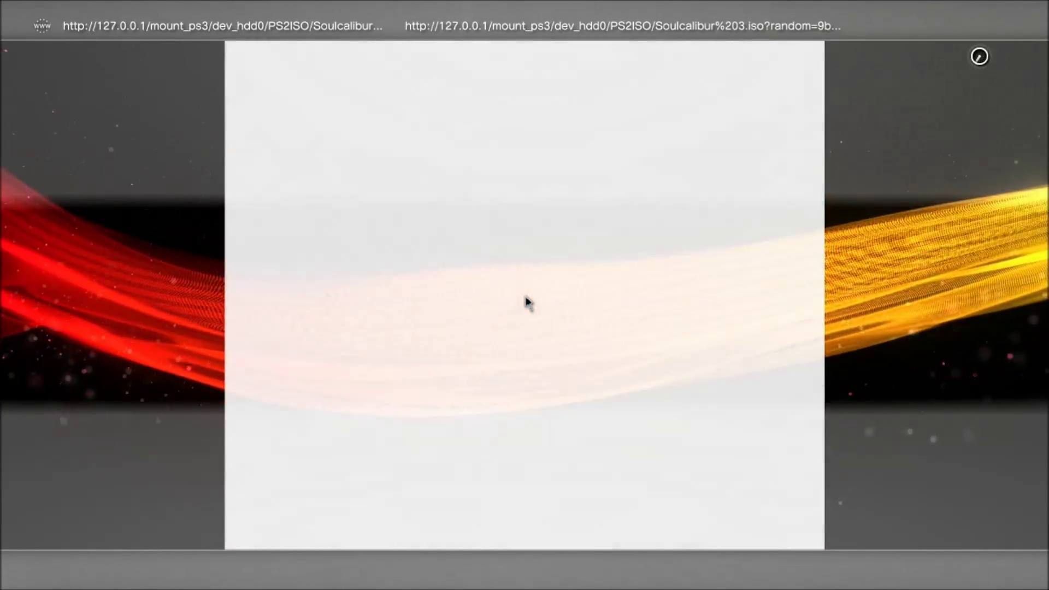
pyautogui.press('Escape')
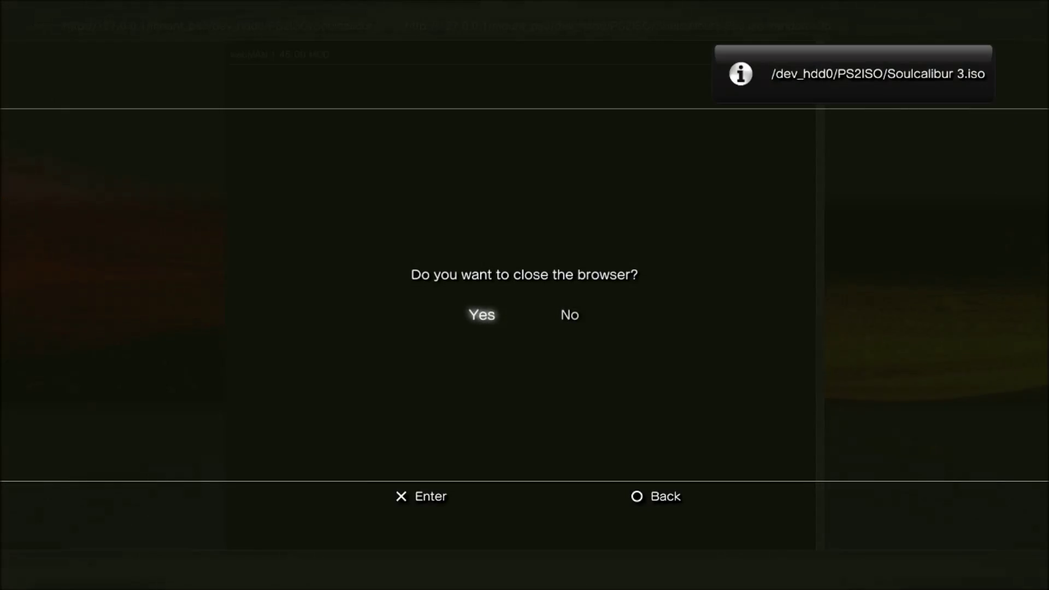
pyautogui.press('Return')
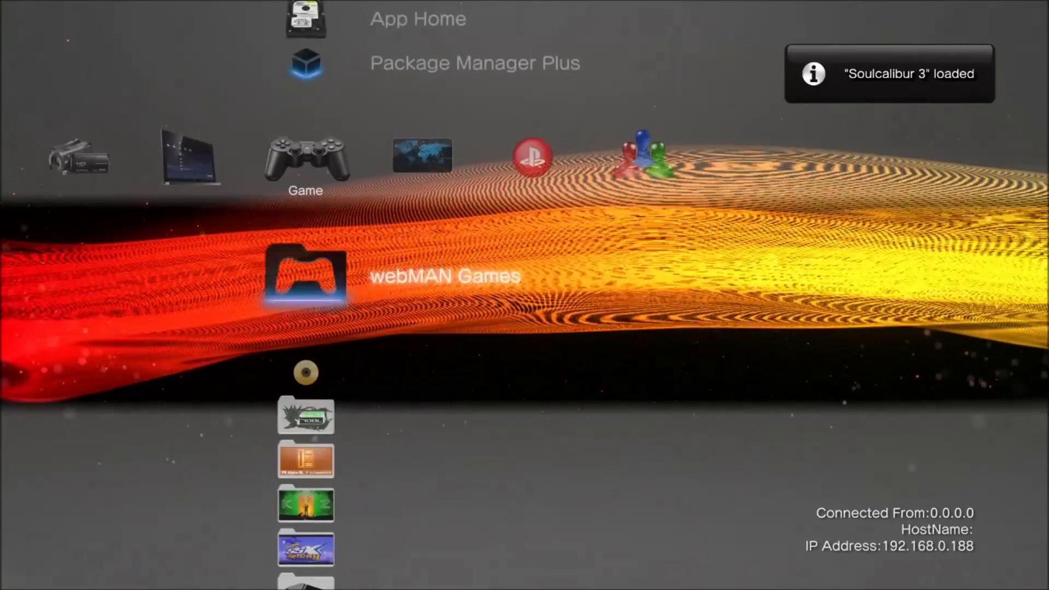
# - Start LaunchELF from the PlayStation 2 Format Disc and enter its FileBrowser
pyautogui.press('Down')
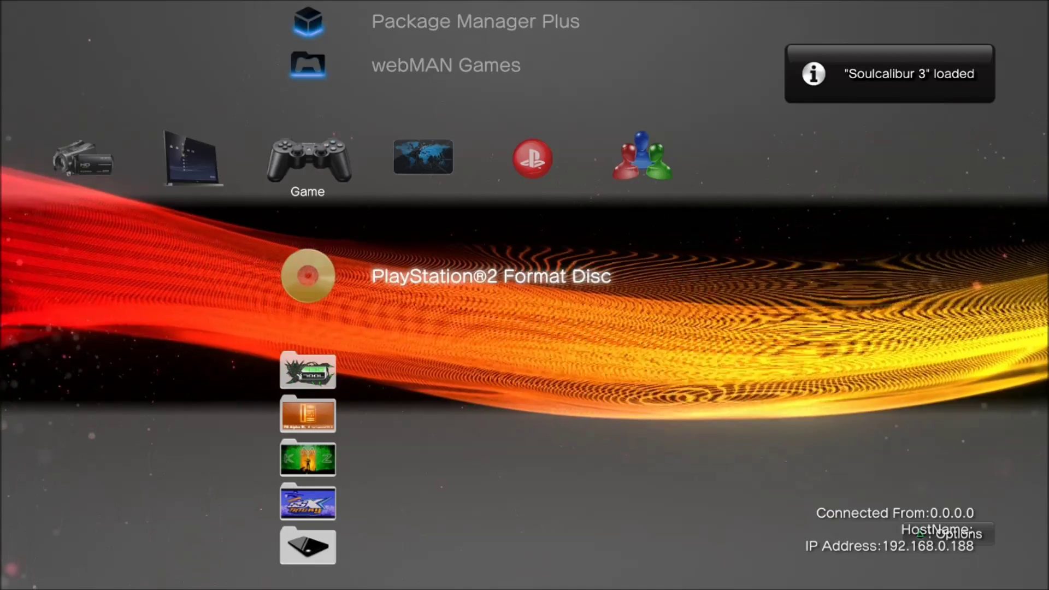
pyautogui.press('Return')
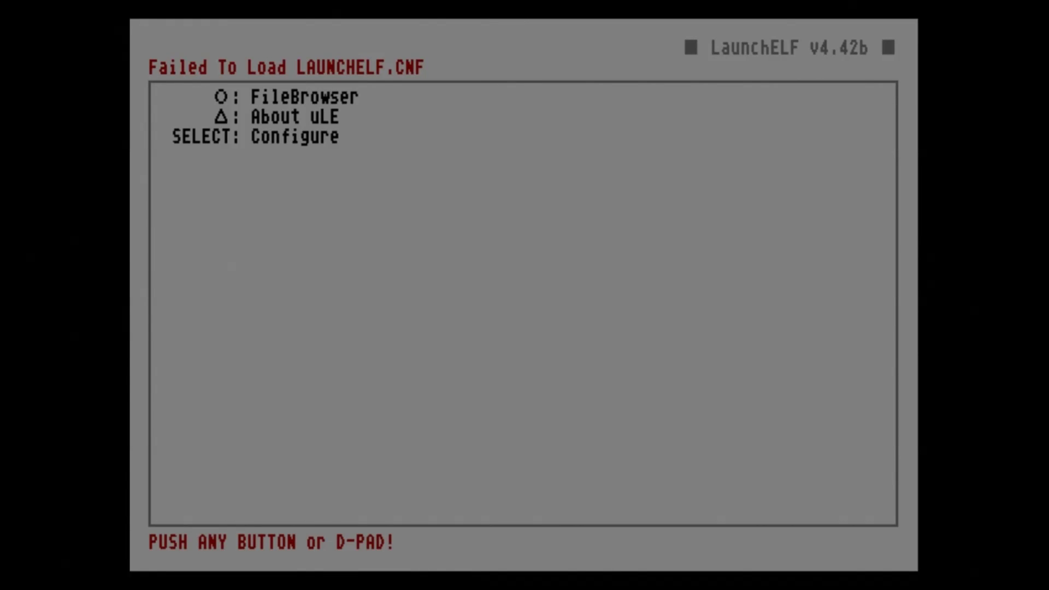
pyautogui.press('Down')
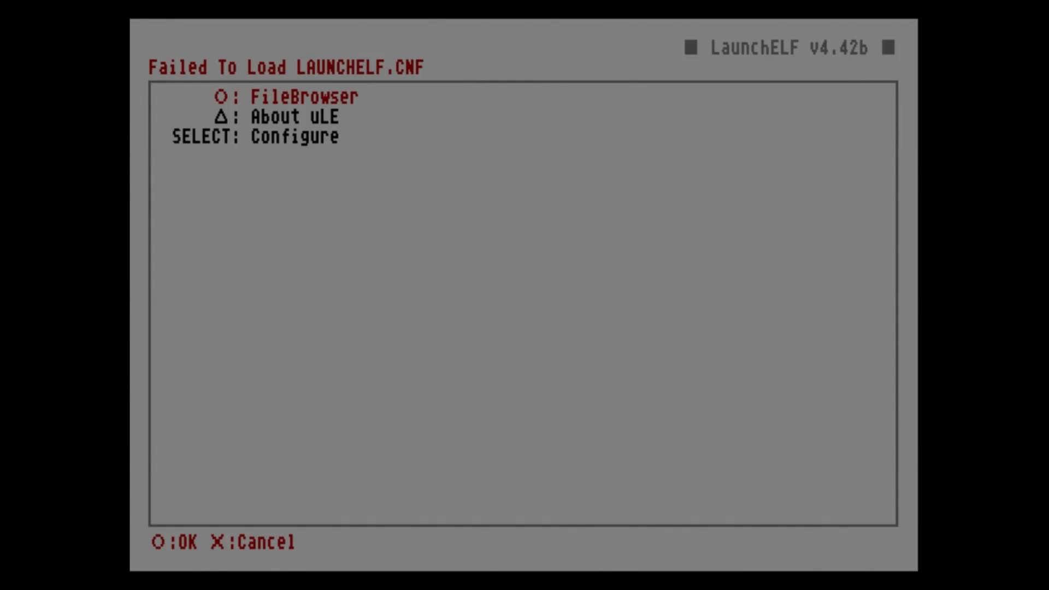
pyautogui.press('Return')
# - Run CODEBR~1.ELF from cdfs:/ to bring up the CodeBreaker main menu
pyautogui.press('Down')
pyautogui.press('Down')
pyautogui.press('Down')
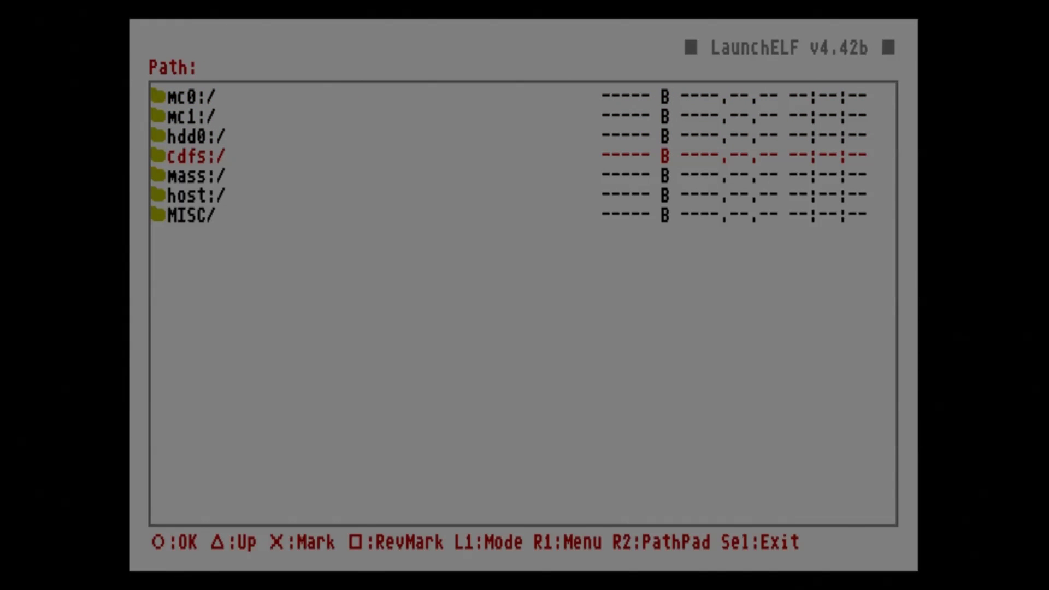
pyautogui.press('Return')
pyautogui.press('Down')
pyautogui.press('Down')
pyautogui.press('Down')
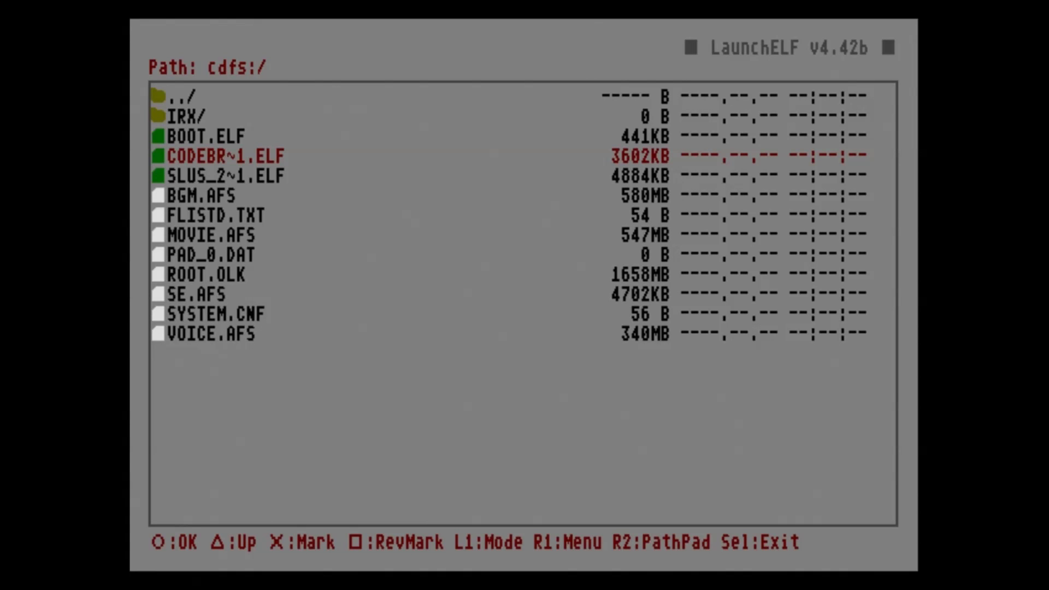
pyautogui.press('Return')
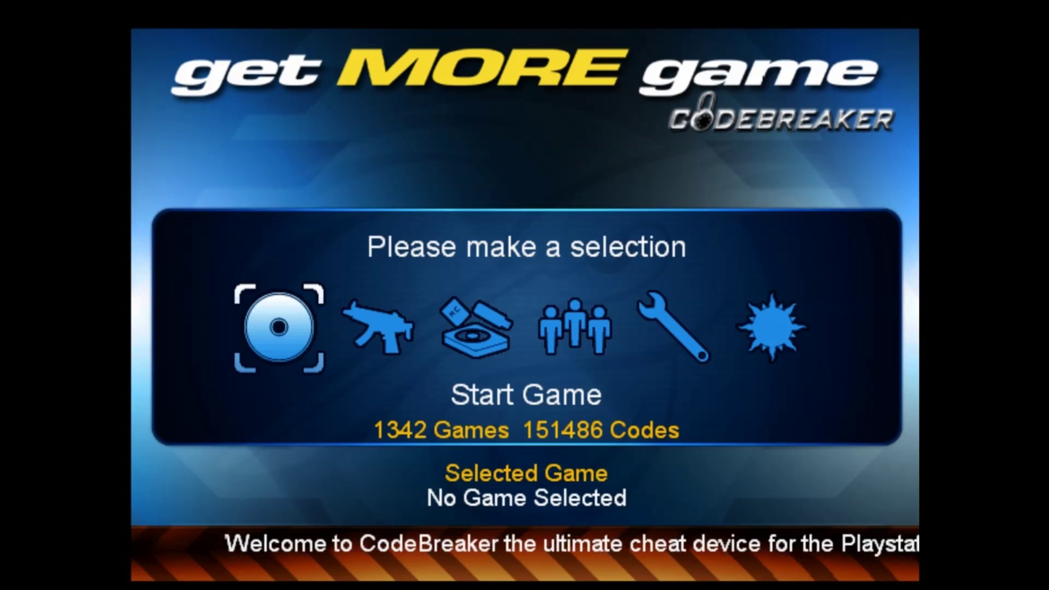
# - From Select Cheats, pick Soul Calibur III, dismiss the too-many-codes warning, and view its 661 cheats
pyautogui.press('Right')
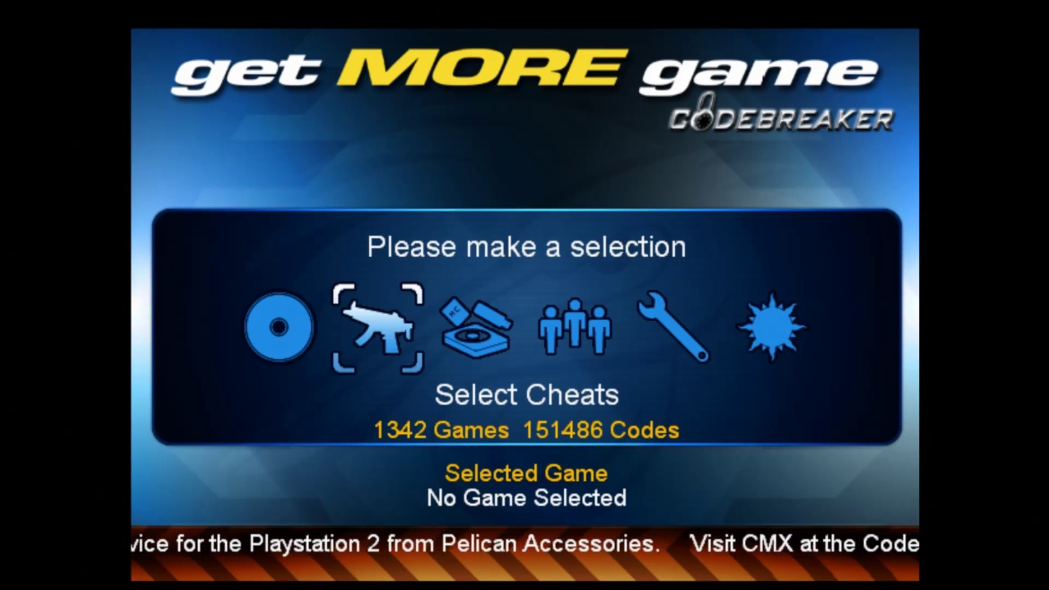
pyautogui.press('Return')
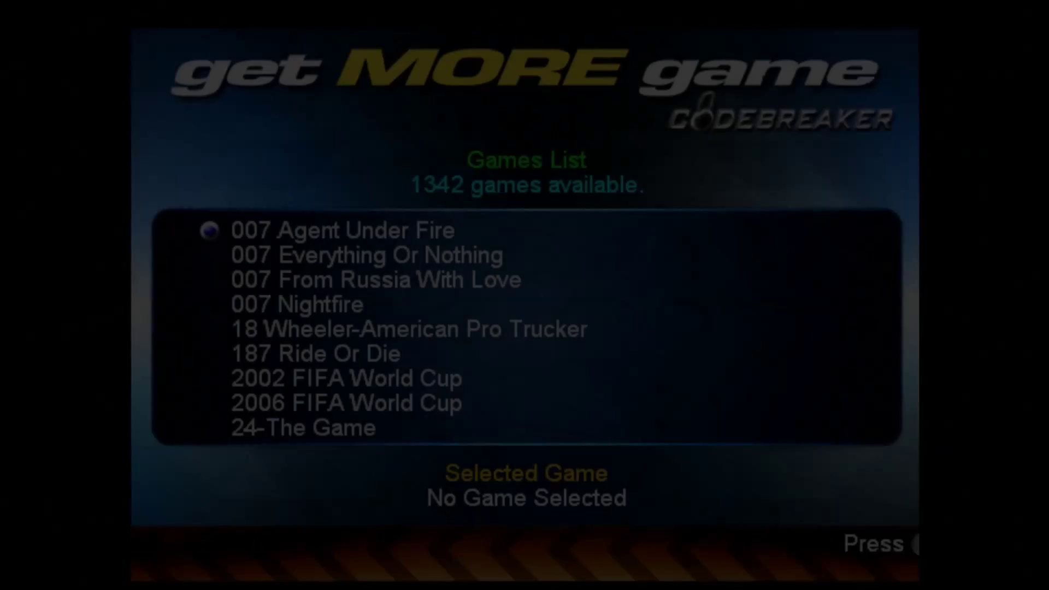
pyautogui.press('Down')
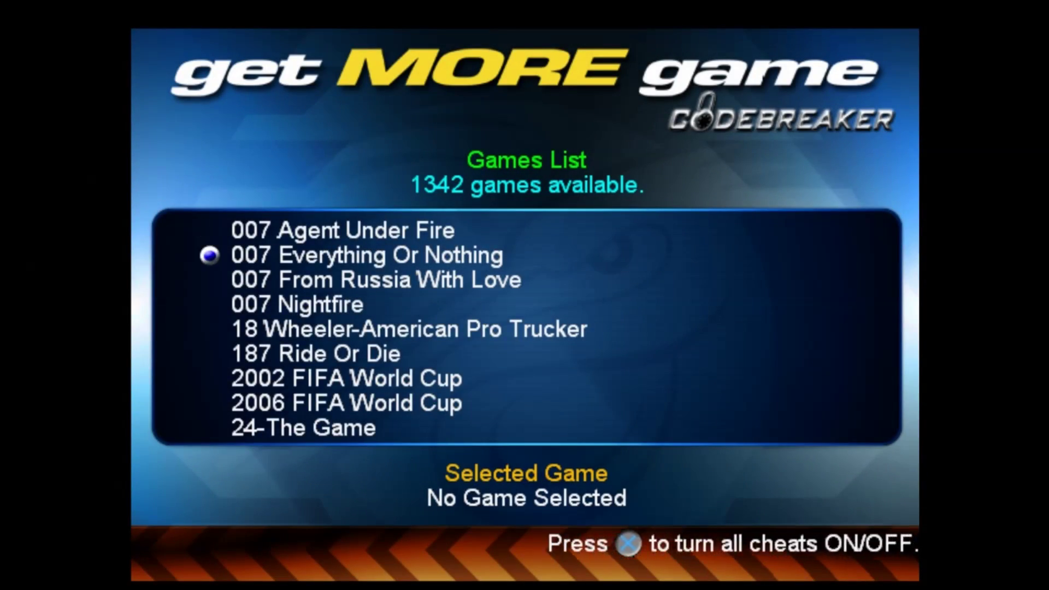
pyautogui.press('Down')
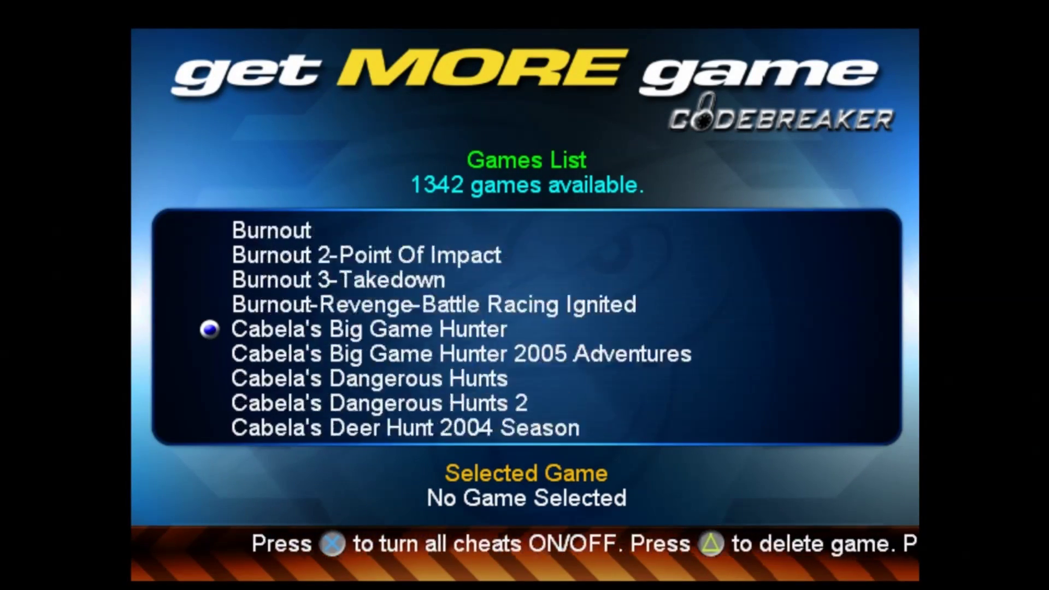
pyautogui.press('Down')
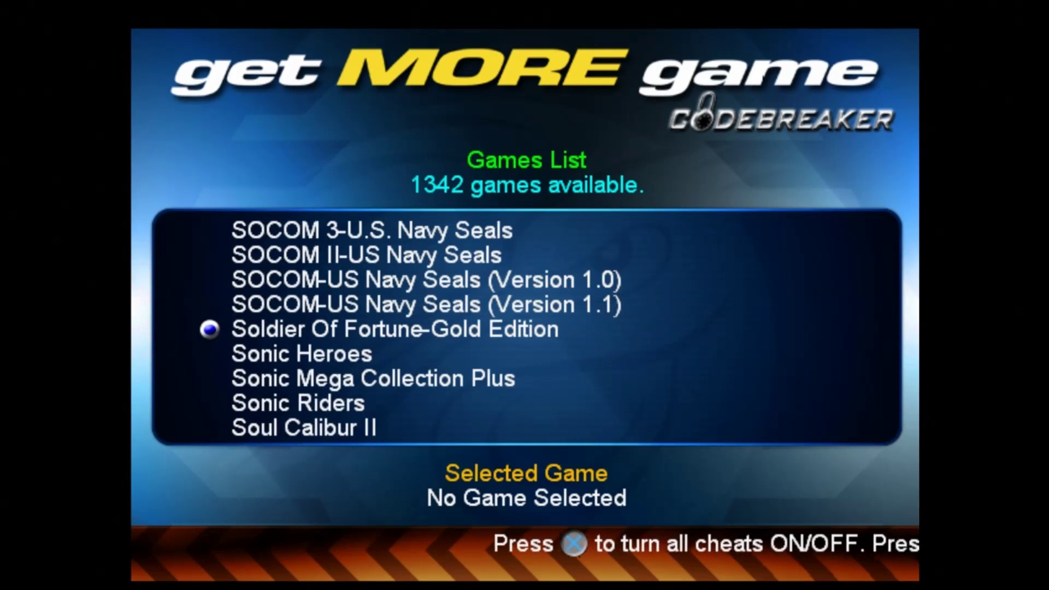
pyautogui.press('Down')
pyautogui.press('Down')
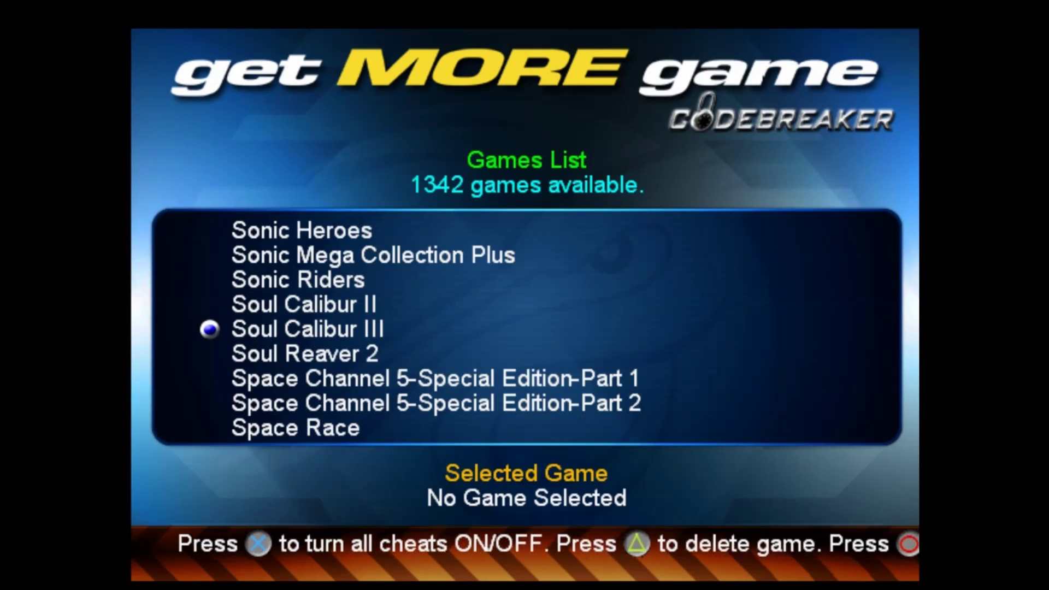
pyautogui.press('Return')
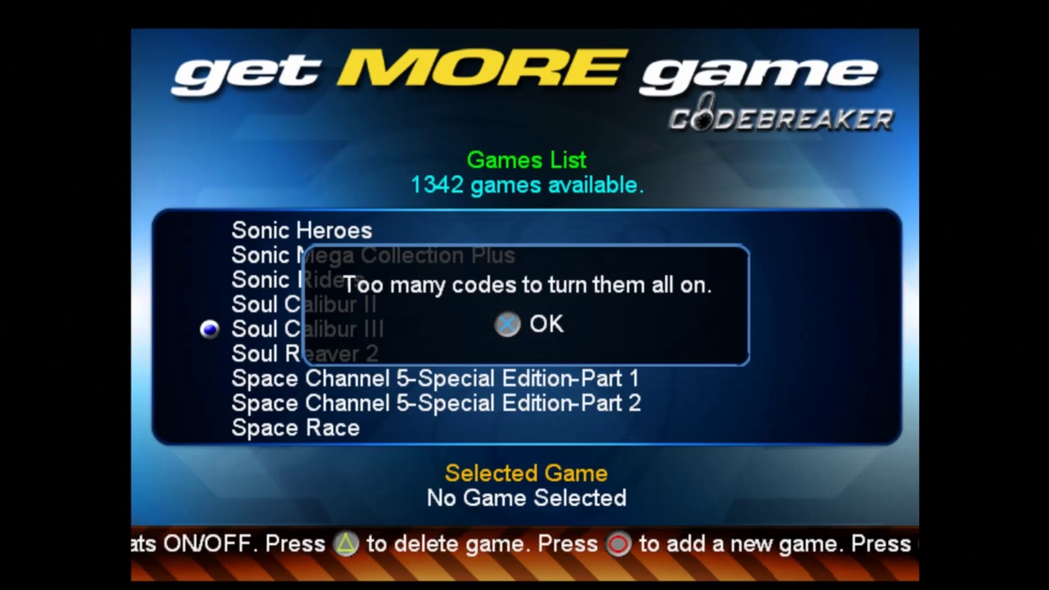
pyautogui.press('Return')
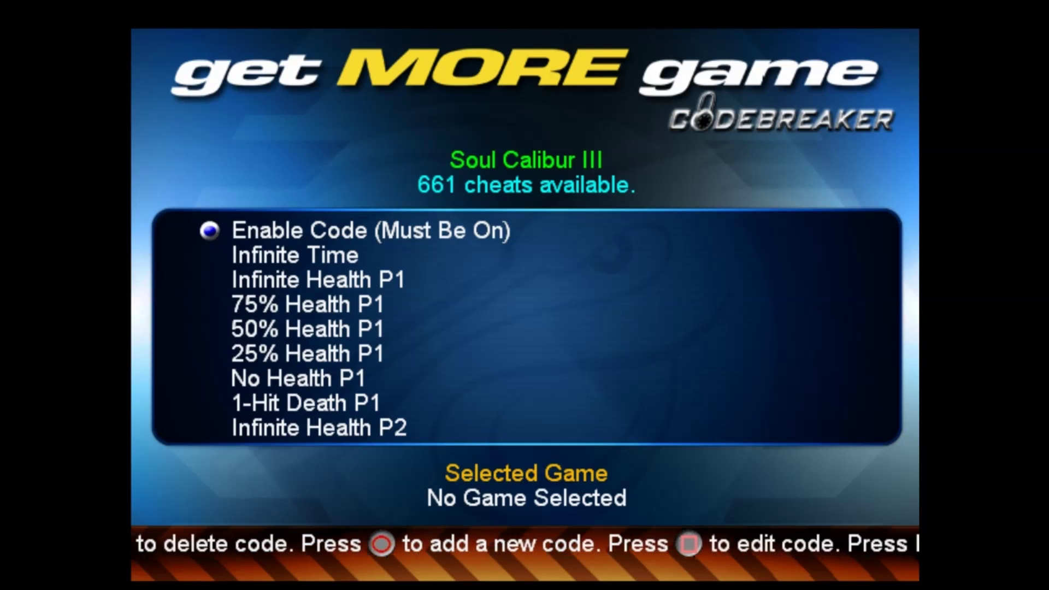
# - Turn on the Enable Code (Must Be On), Infinite Time and Infinite Health P1 cheats
pyautogui.press('Return')
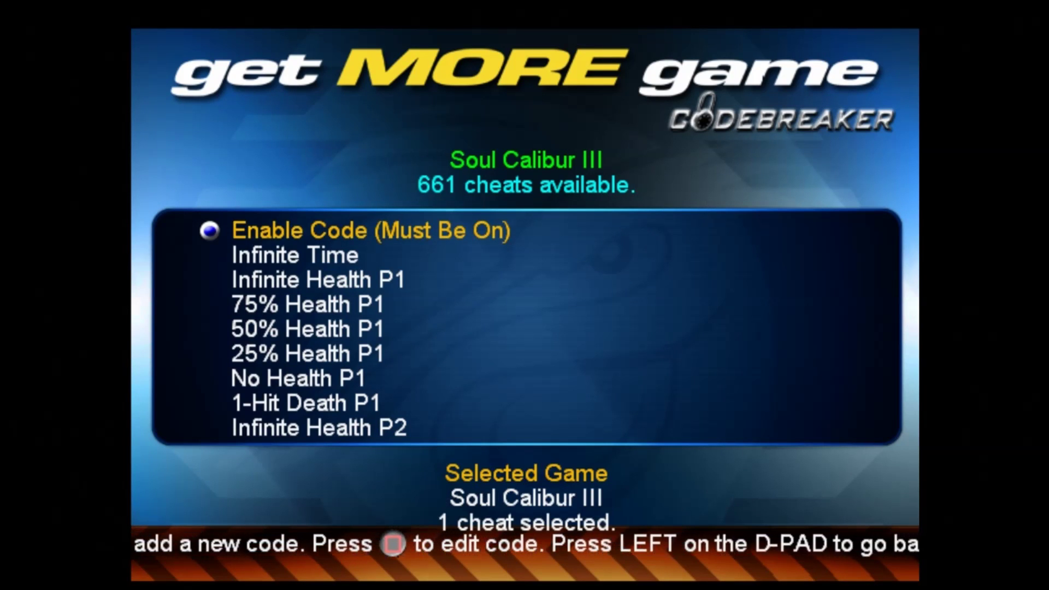
pyautogui.press('Down')
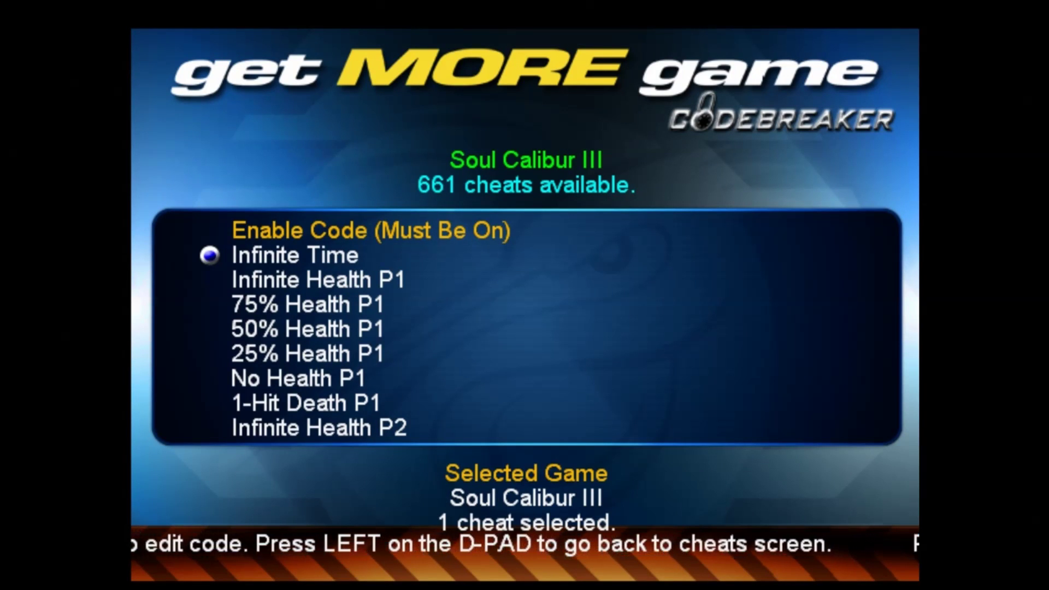
pyautogui.press('Return')
pyautogui.press('Down')
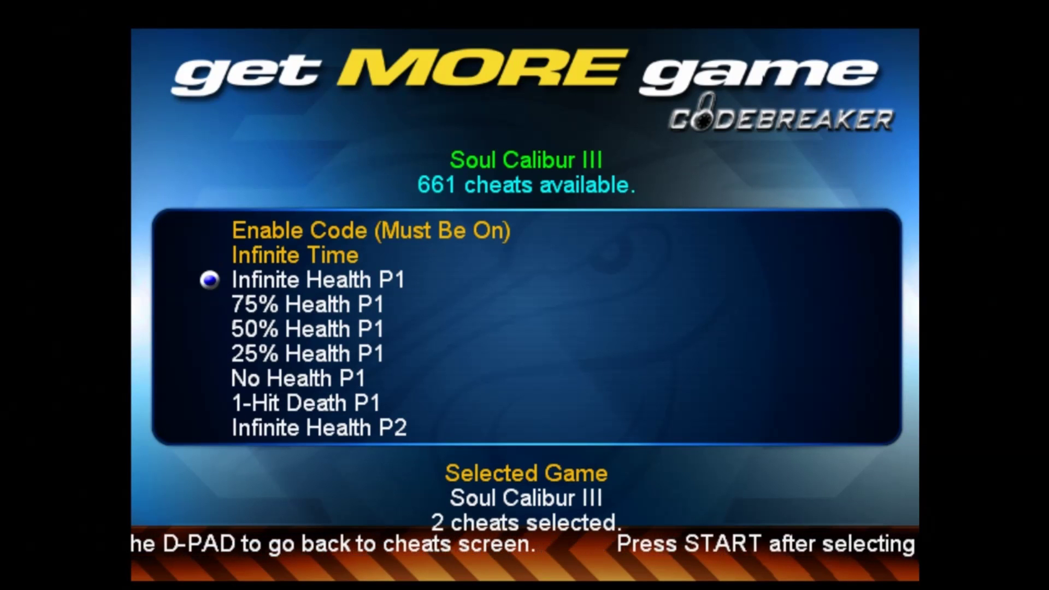
pyautogui.press('Return')
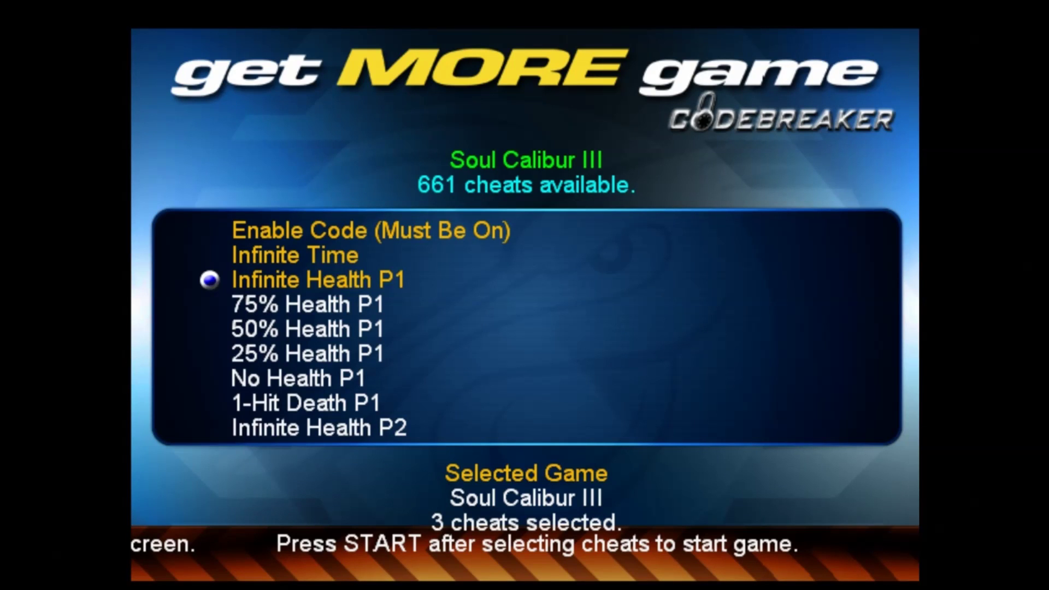
# - Back at the CodeBreaker main menu, choose Start Game and confirm the Insert Game prompt
pyautogui.press('Escape')
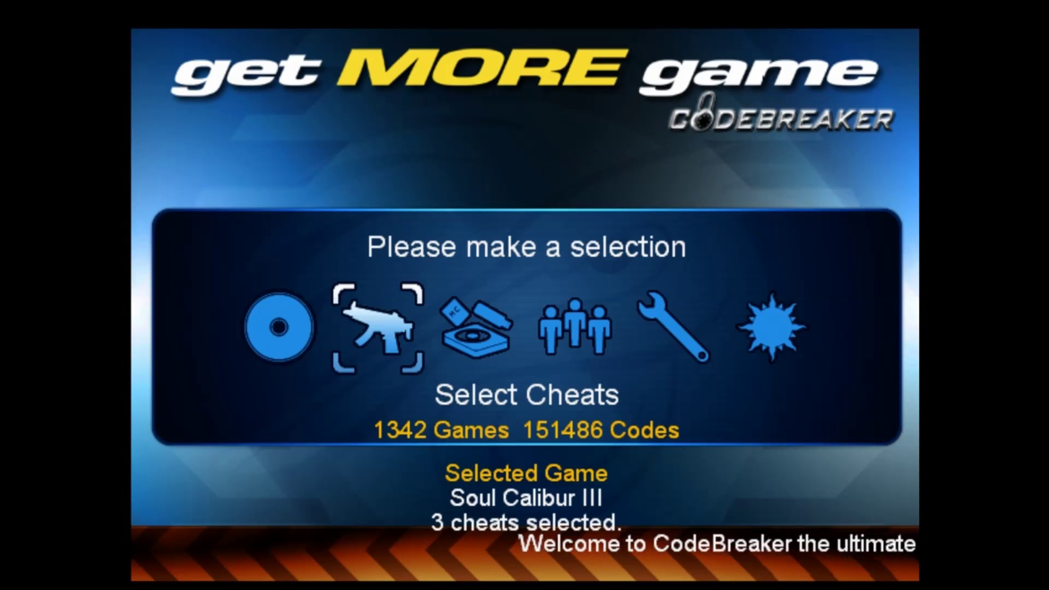
pyautogui.press('Left')
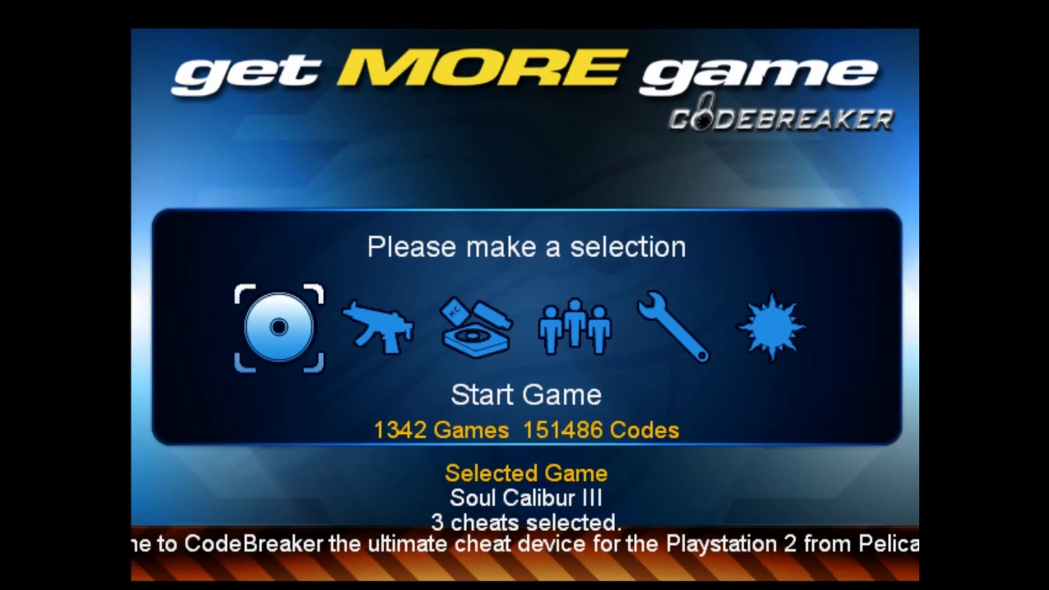
pyautogui.press('Return')
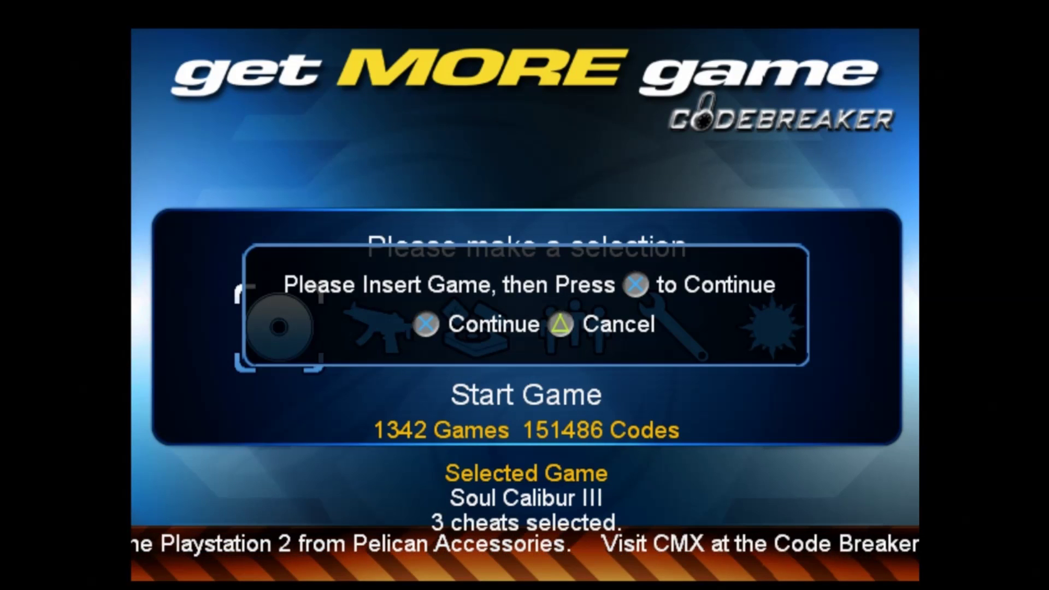
pyautogui.press('Return')
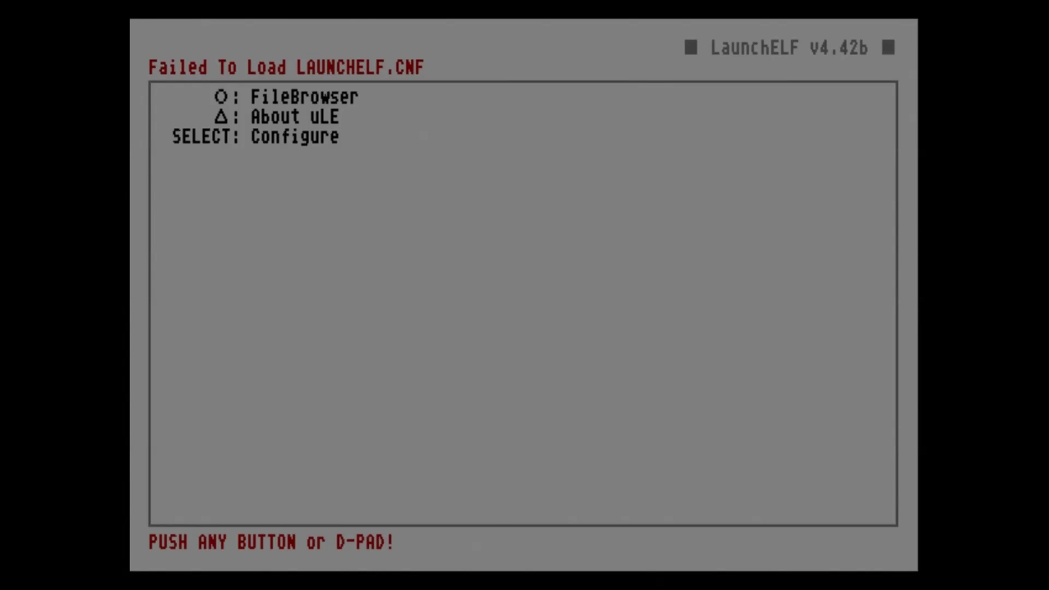
# - Run SLUS_2~1.ELF from cdfs:/ in LaunchELF's FileBrowser to boot Soulcalibur III
pyautogui.press('Down')
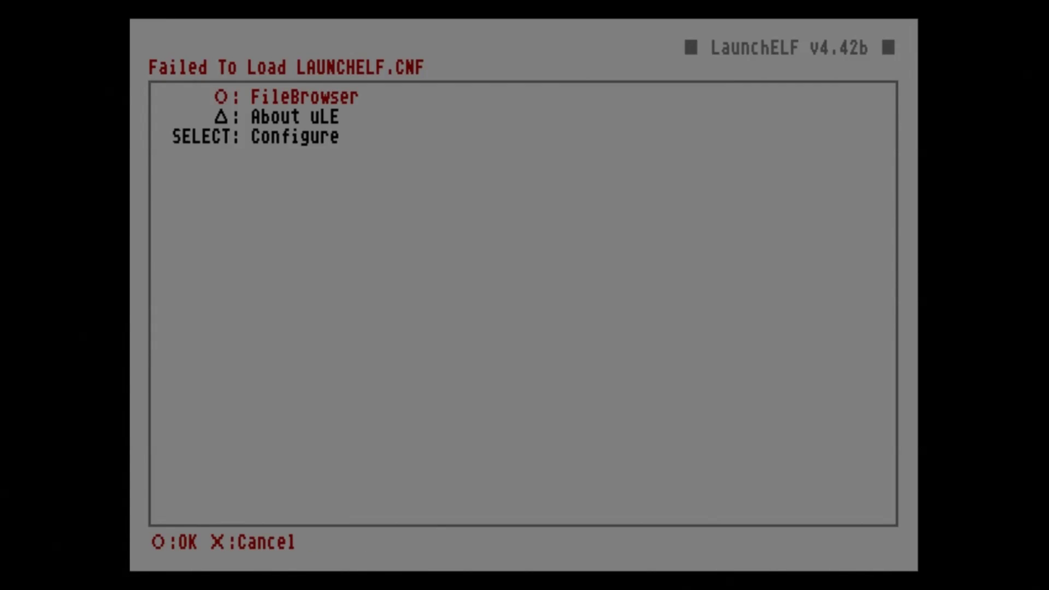
pyautogui.press('Return')
pyautogui.press('Down')
pyautogui.press('Down')
pyautogui.press('Down')
pyautogui.press('Return')
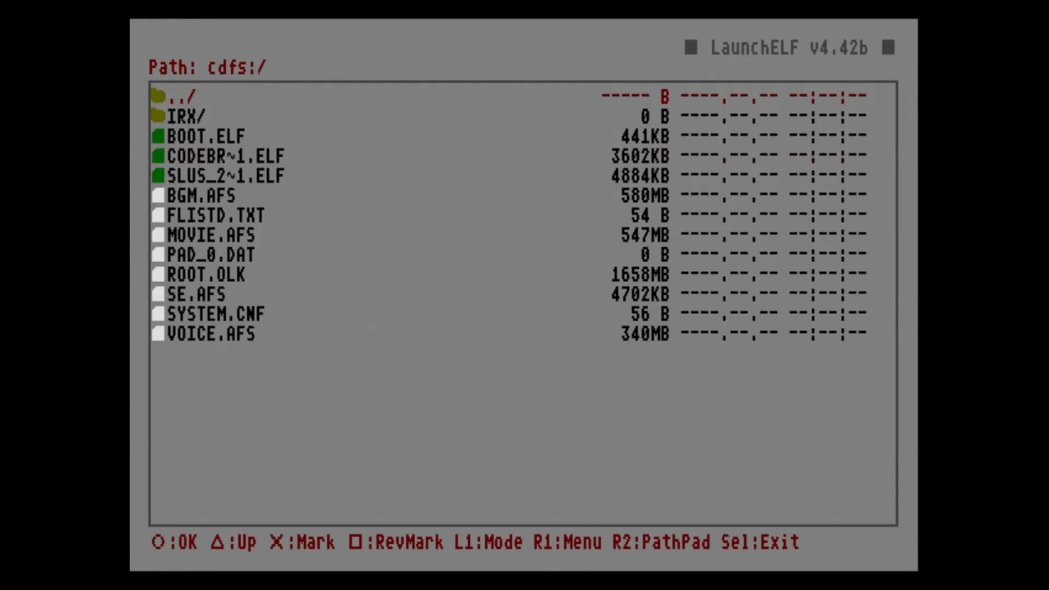
pyautogui.press('Down')
pyautogui.press('Down')
pyautogui.press('Down')
pyautogui.press('Down')
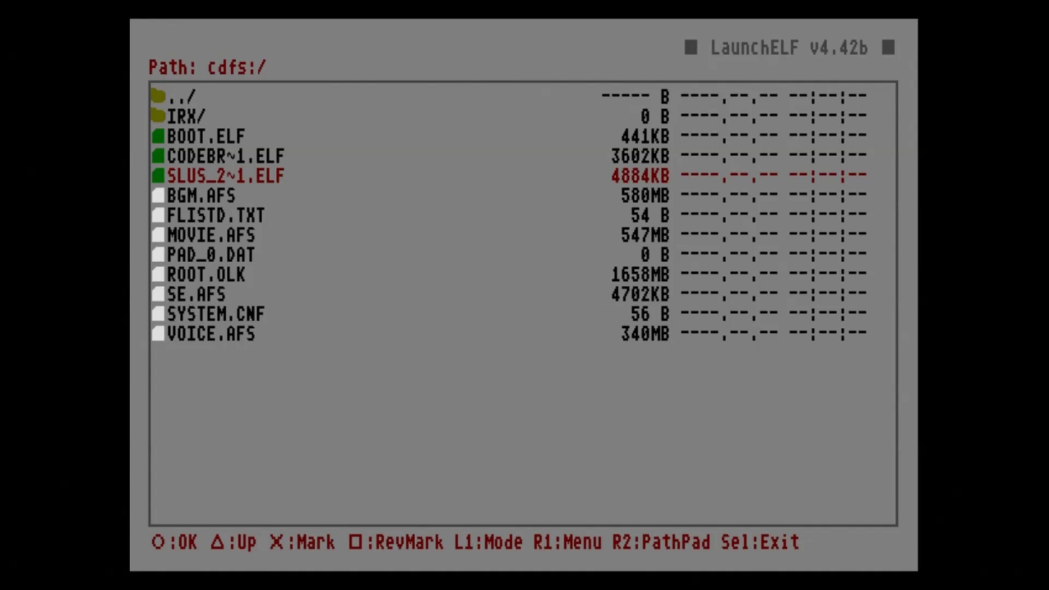
pyautogui.press('Return')
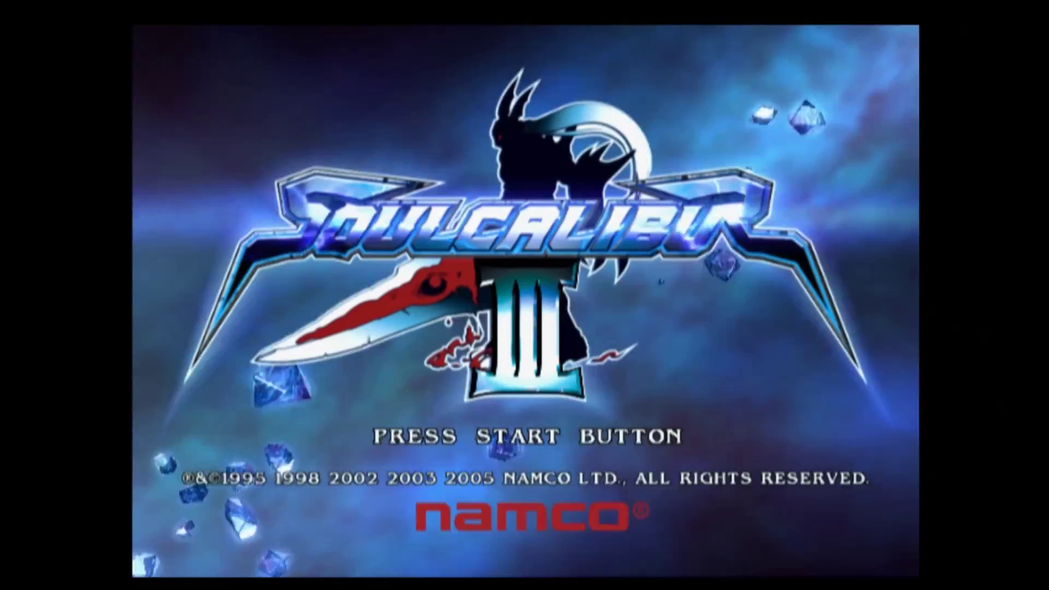
# - Advance past the Soulcalibur III title screen and mode select to character selection
pyautogui.press('Return')
pyautogui.press('Return')
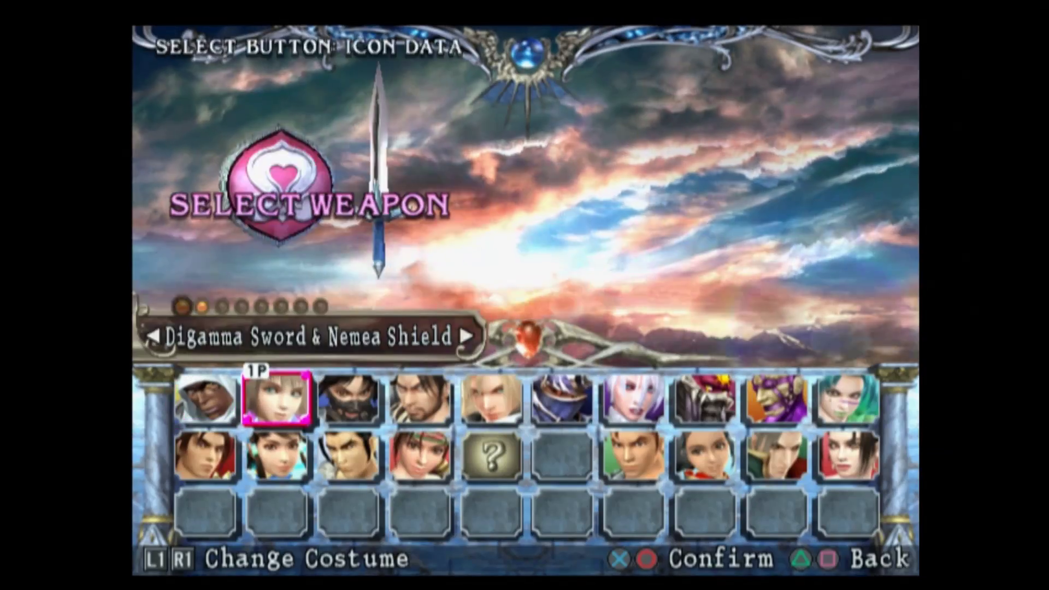
pyautogui.press('Return')
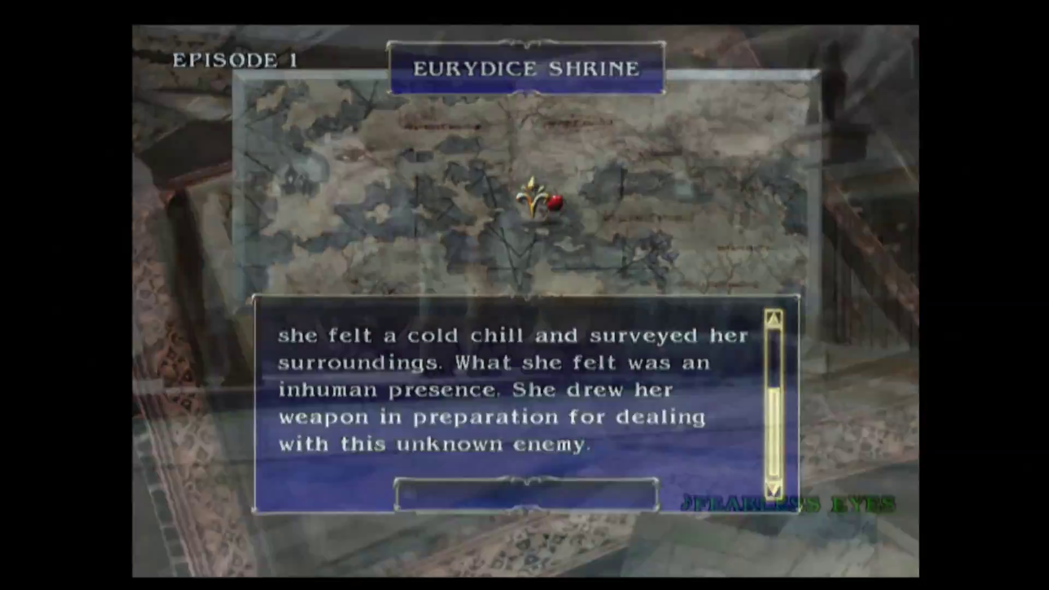
pyautogui.press('Return')
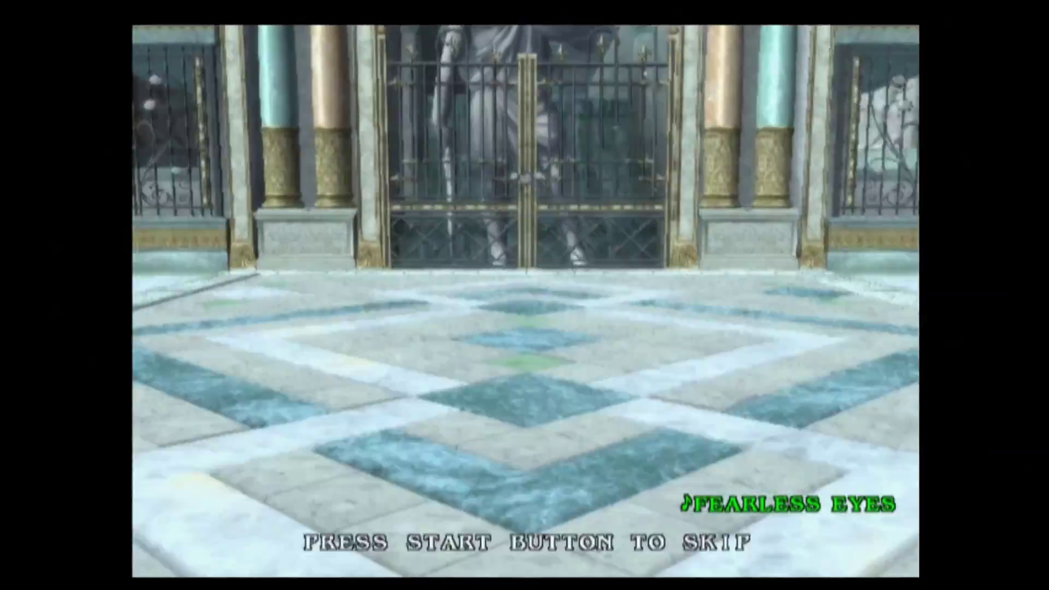